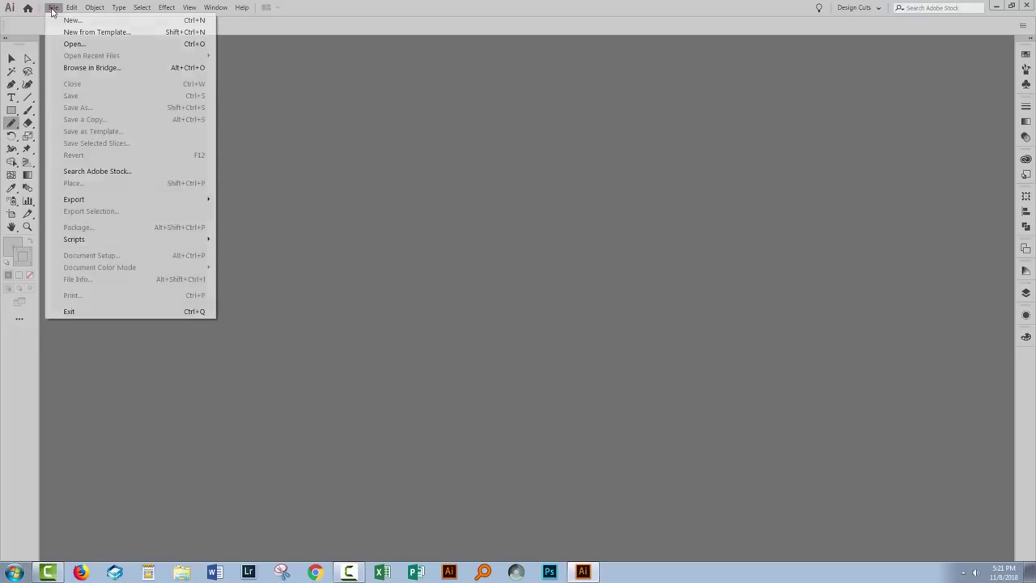
Create a new landscape web document at 1920 × 1080 px.
click(73, 21)
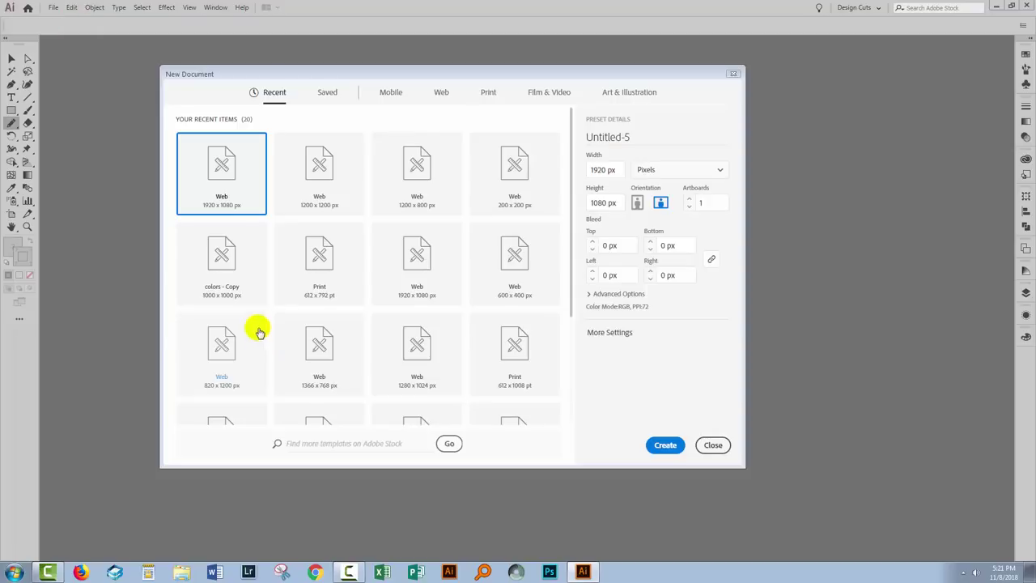
click(665, 446)
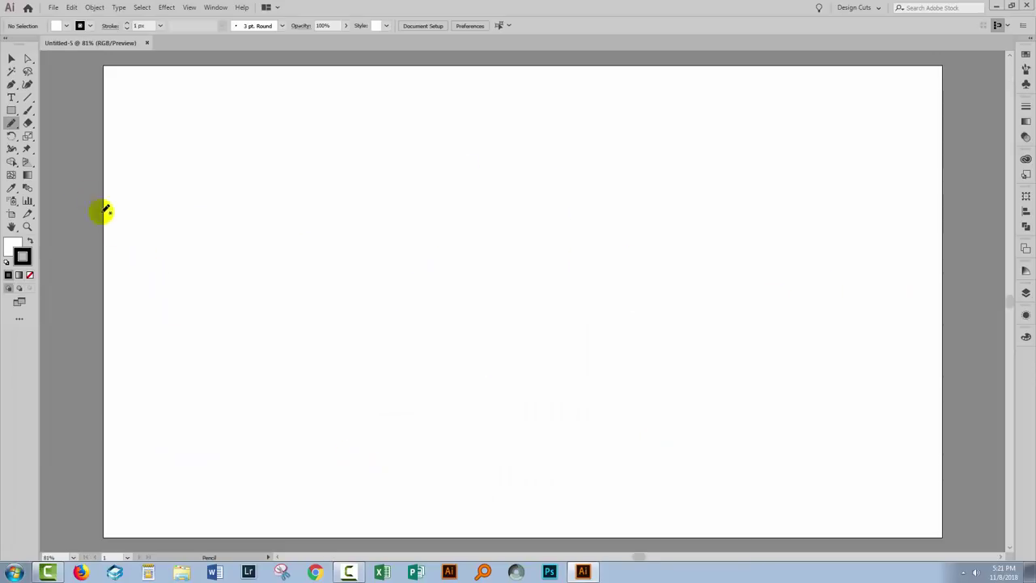
Set up the Pencil tool with no fill, keeping the black stroke as the active color attribute.
drag(12, 127, 56, 139)
click(30, 275)
click(30, 277)
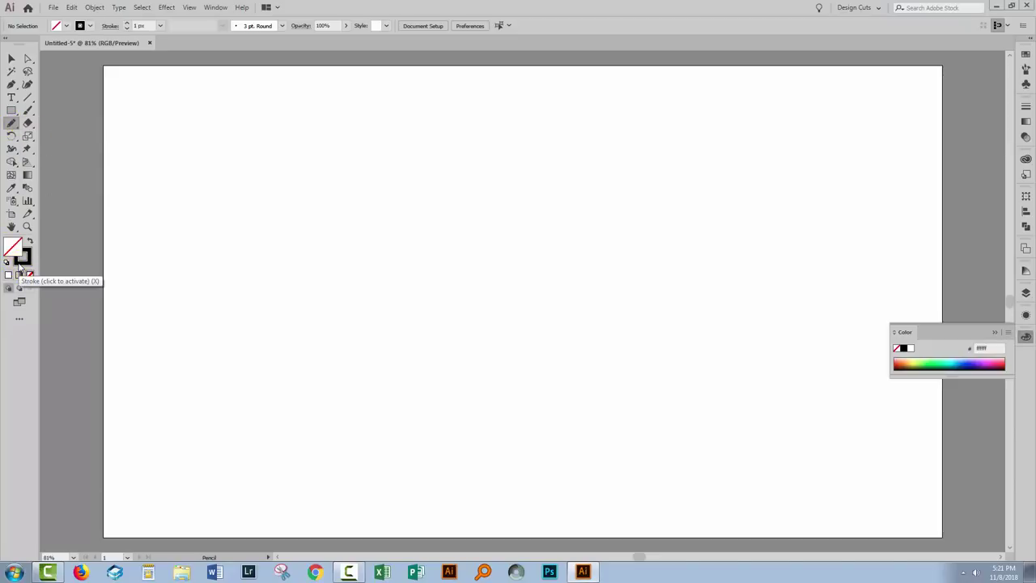
click(21, 261)
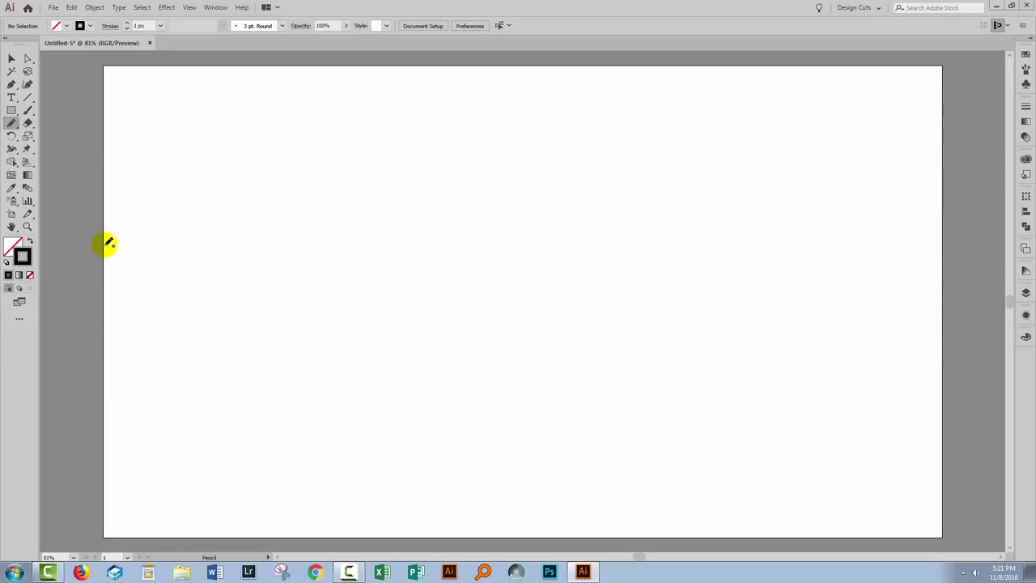
Draw four freehand wavy lines across the artboard's full width, crossing one another, the last with a small loop.
mouse_move(179, 199)
mouse_down()
mouse_move(307, 166)
mouse_move(713, 290)
mouse_move(764, 291)
mouse_move(863, 269)
mouse_move(941, 217)
mouse_up()
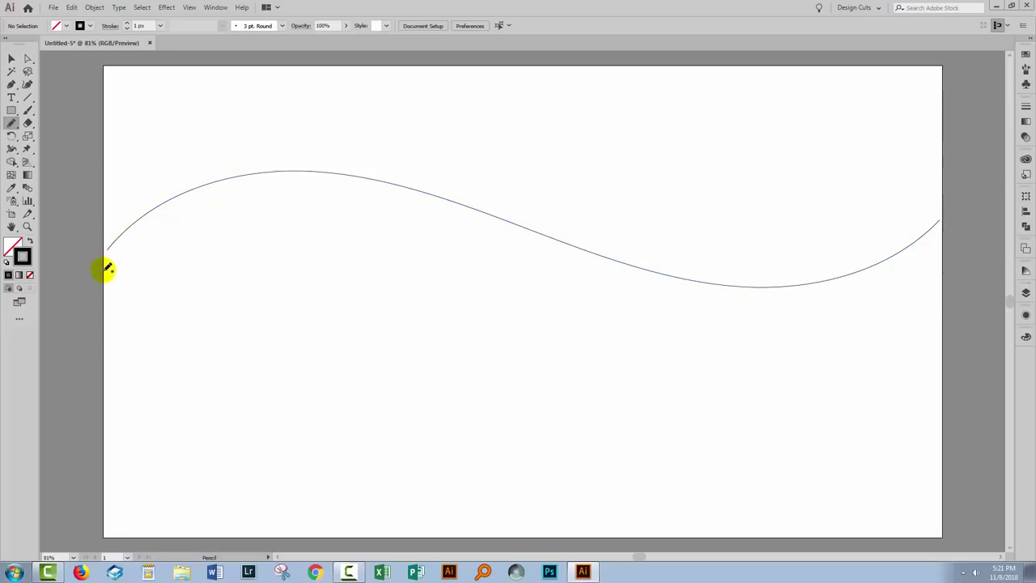
mouse_move(212, 313)
mouse_down()
mouse_move(370, 296)
mouse_move(479, 227)
mouse_move(634, 178)
mouse_move(940, 293)
mouse_up()
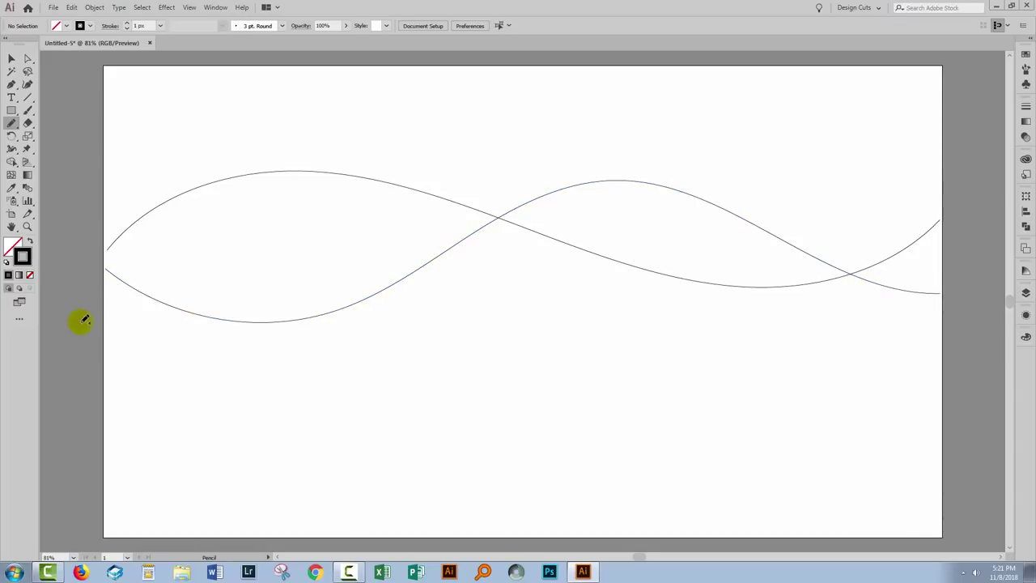
mouse_move(135, 344)
mouse_down()
mouse_move(259, 299)
mouse_move(368, 153)
mouse_move(505, 199)
mouse_move(650, 349)
mouse_move(756, 297)
mouse_move(860, 206)
mouse_move(939, 187)
mouse_up()
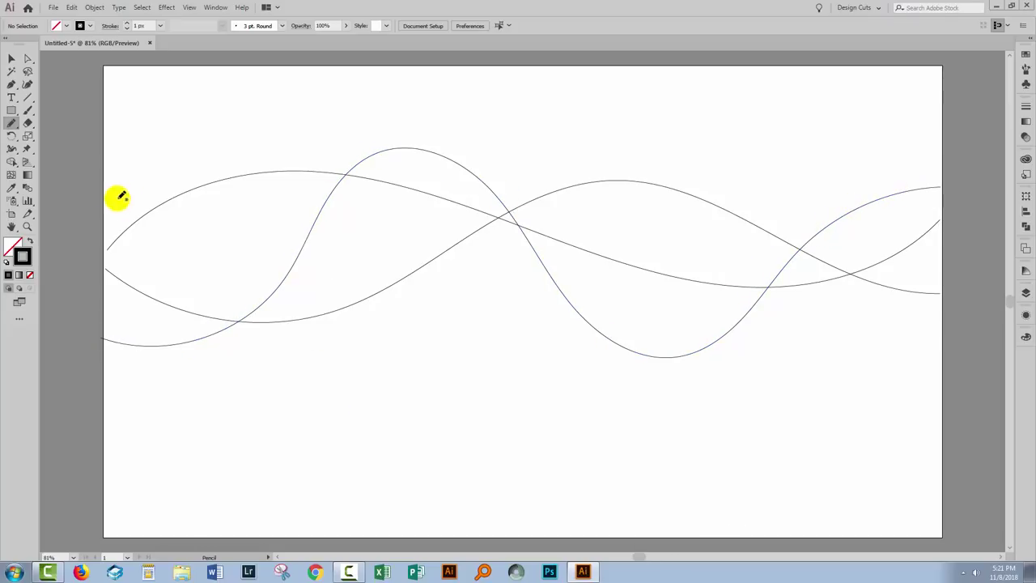
mouse_move(104, 182)
mouse_down()
mouse_move(356, 304)
mouse_move(333, 362)
mouse_move(470, 268)
mouse_move(665, 254)
mouse_move(826, 204)
mouse_move(939, 123)
mouse_up()
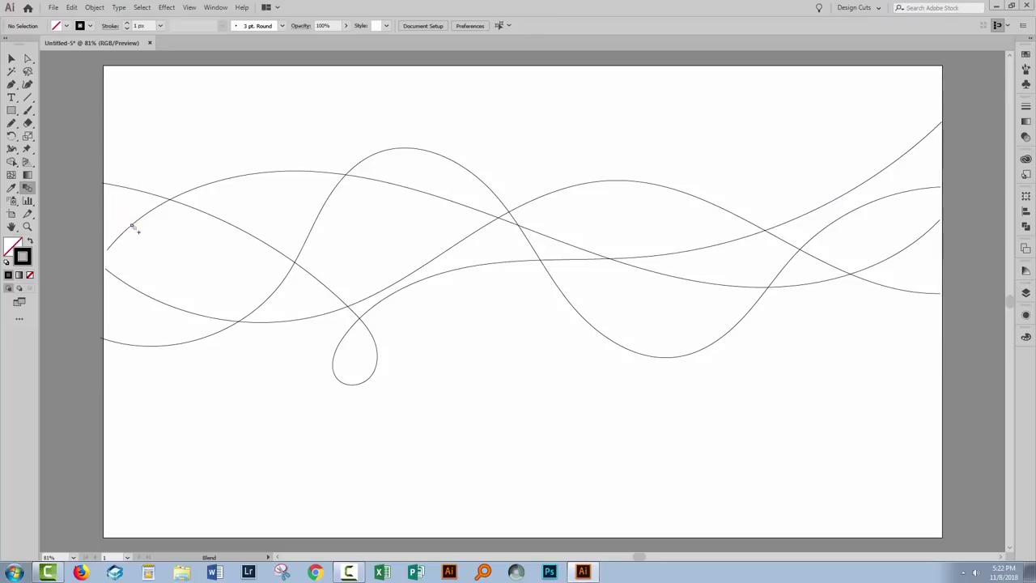
Blend the four wavy lines together with the Blend tool.
click(132, 225)
click(164, 334)
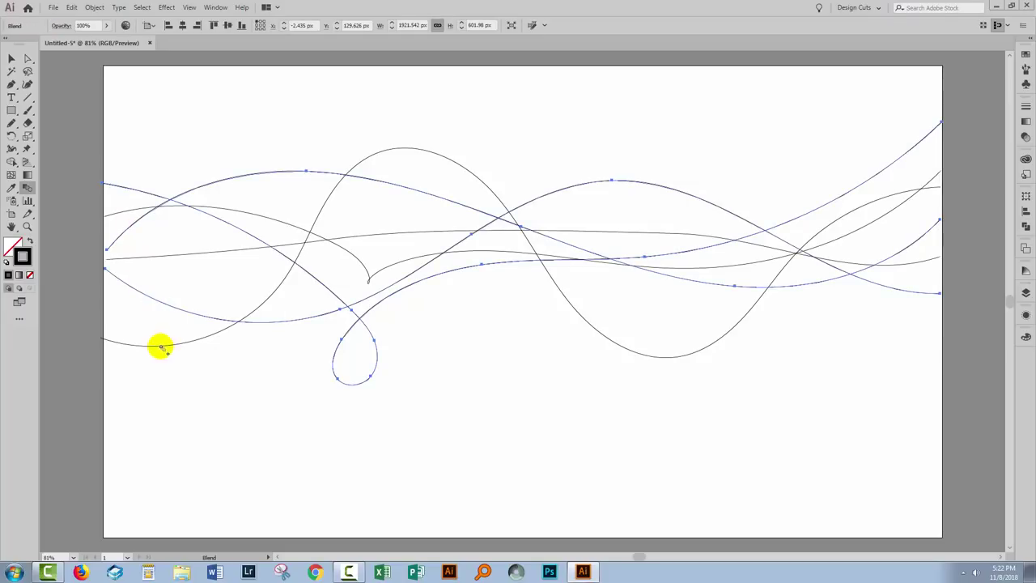
click(162, 348)
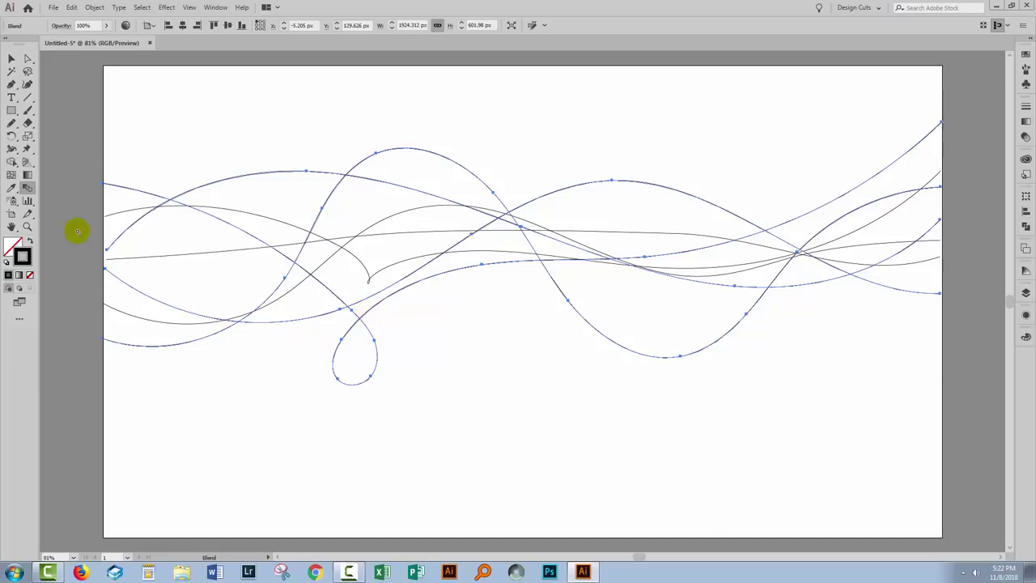
Change the blend's spacing to Specified Steps with the preview turned on.
double_click(27, 189)
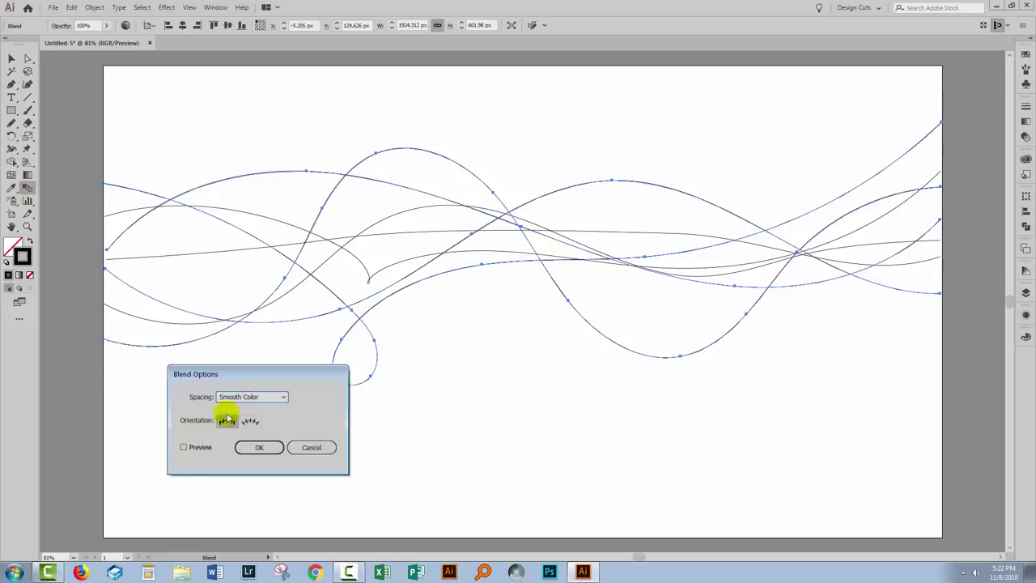
click(183, 447)
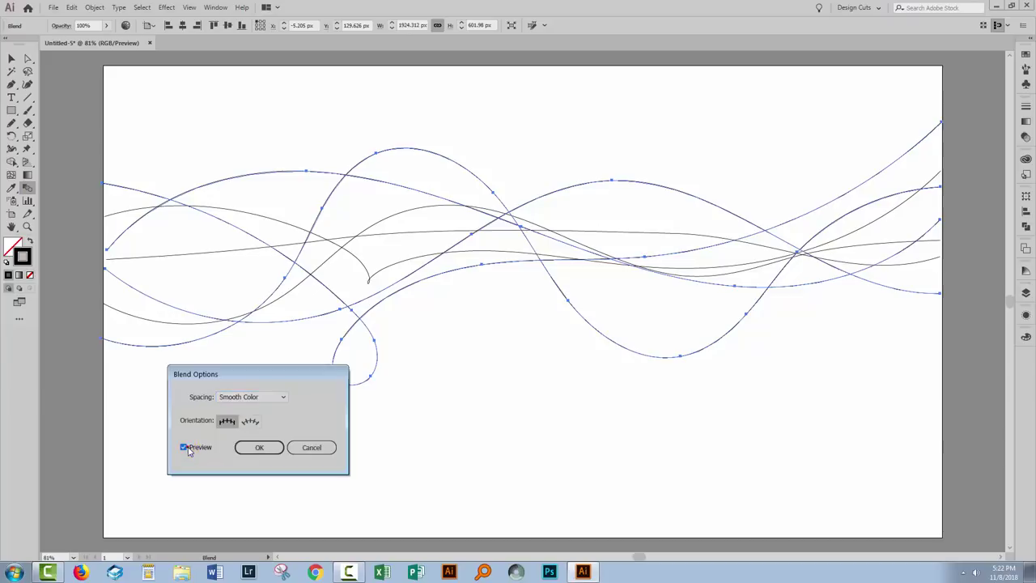
click(260, 396)
click(257, 419)
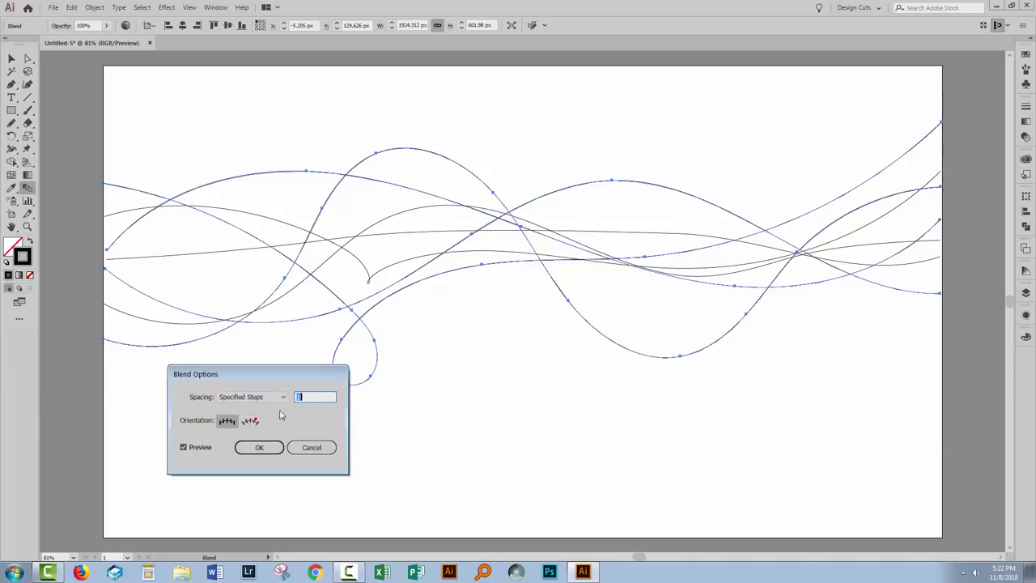
Adjust the number of blend steps to about 39 while watching the preview, and apply the options.
key(Up)
key(Up)
key(Up)
key(Up)
key(Up)
key(Up)
key(Up)
key(Up)
key(Up)
key(Up)
key(Up)
key(Up)
key(Up)
key(Up)
key(Up)
key(Up)
key(Up)
key(Up)
key(Up)
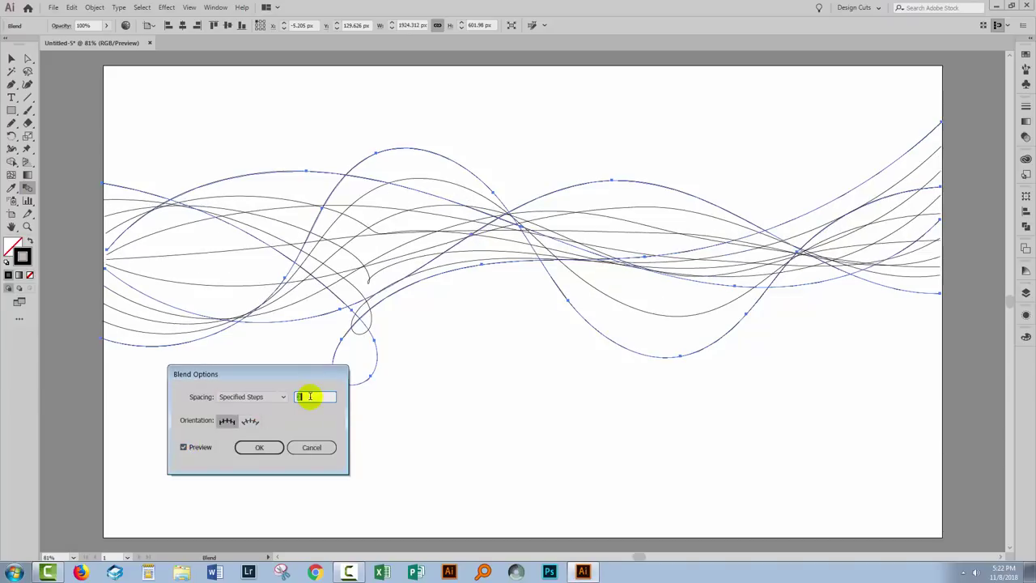
key(Up)
key(Up)
key(Up)
key(Up)
key(Up)
key(Up)
key(Up)
key(Up)
key(Up)
key(Up)
key(Up)
key(Up)
key(Up)
key(Up)
key(Up)
key(Up)
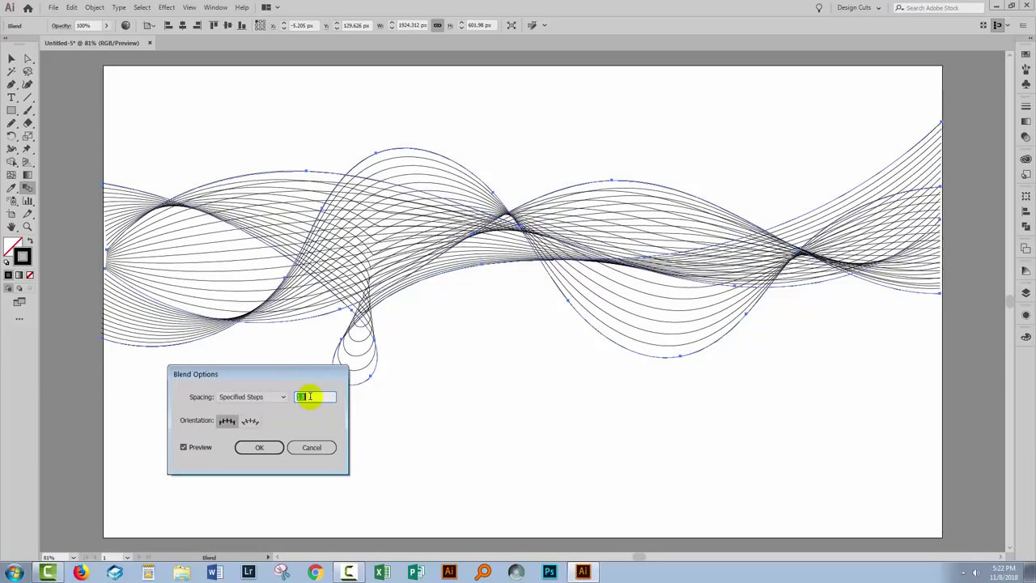
key(Up)
key(Up)
key(Up)
key(Up)
key(Up)
key(Up)
key(Up)
key(Up)
key(Up)
key(Up)
key(Up)
key(Up)
key(Up)
key(Up)
key(Up)
key(Up)
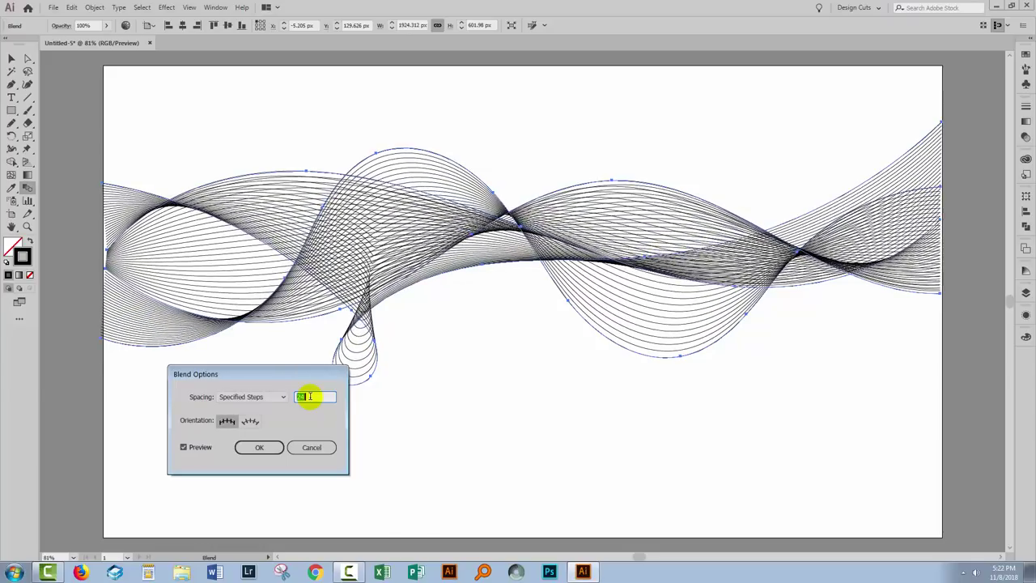
key(Up)
key(Up)
key(Up)
key(Up)
key(Up)
key(Up)
key(Up)
key(Up)
key(Up)
key(Up)
key(Up)
key(Up)
key(Up)
key(Up)
key(Up)
key(Up)
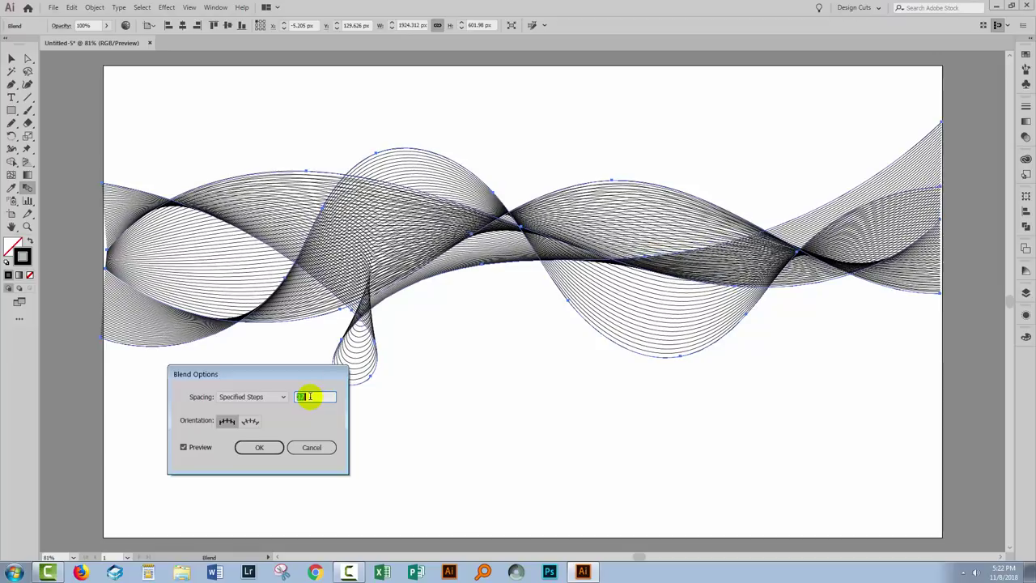
key(Up)
key(Up)
key(Up)
key(Up)
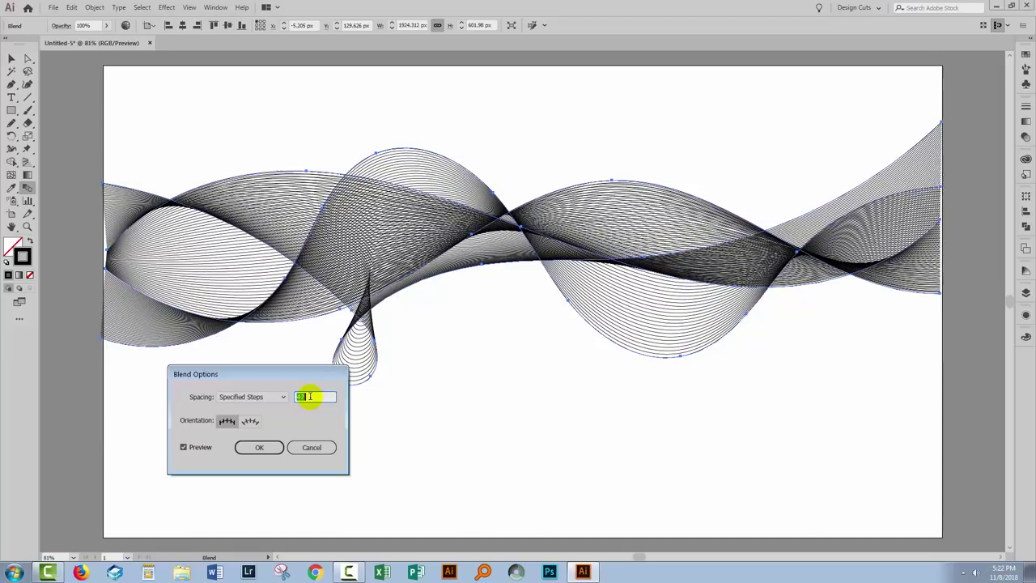
drag(247, 372, 798, 378)
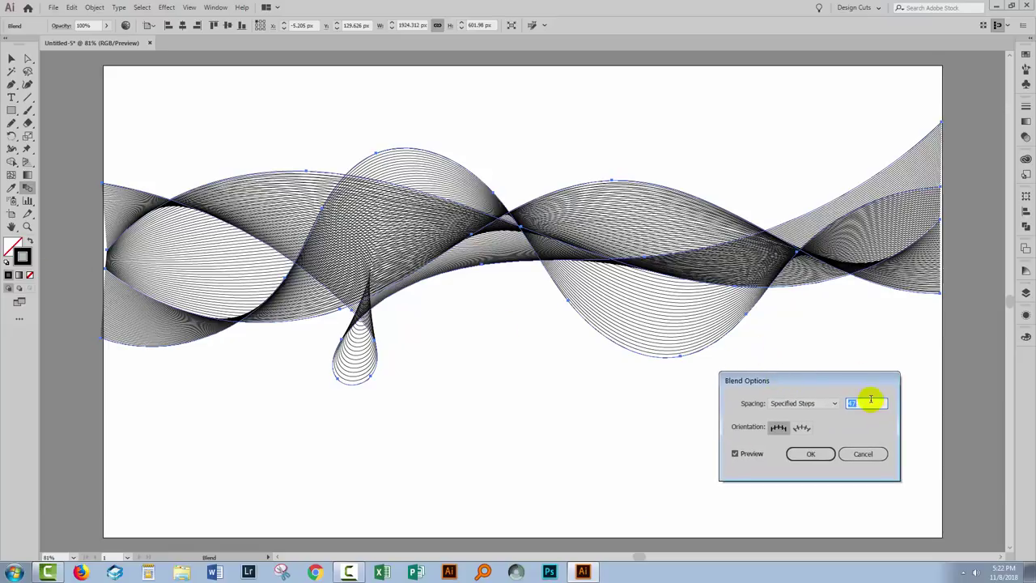
key(Down)
key(Down)
key(Down)
key(Down)
key(Down)
key(Down)
key(Down)
key(Down)
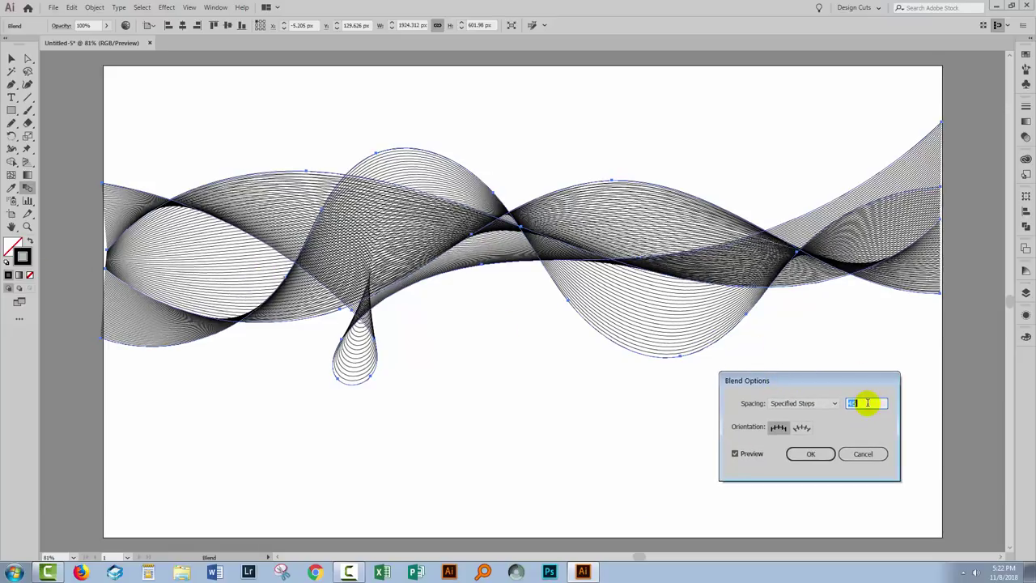
key(Down)
key(Down)
key(Down)
key(Down)
key(Down)
key(Down)
key(Down)
key(Down)
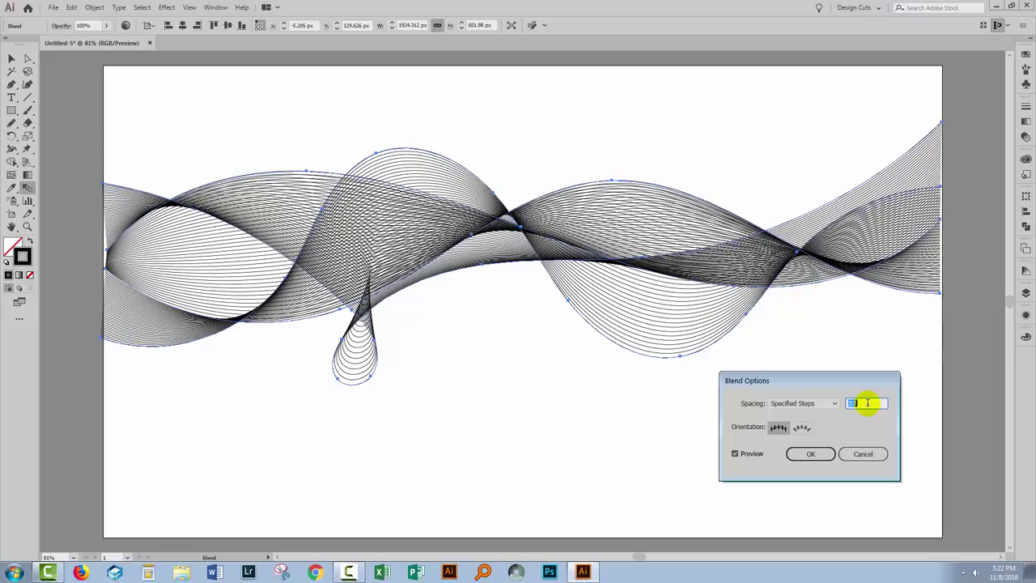
key(Up)
key(Up)
key(Up)
key(Up)
key(Up)
key(Up)
key(Up)
key(Up)
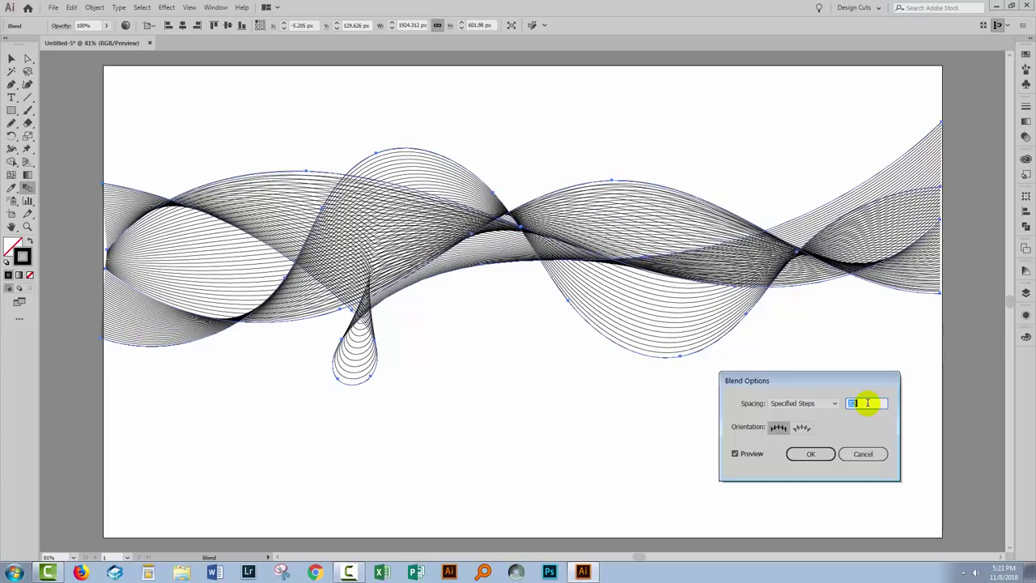
key(Up)
key(Up)
key(Up)
key(Up)
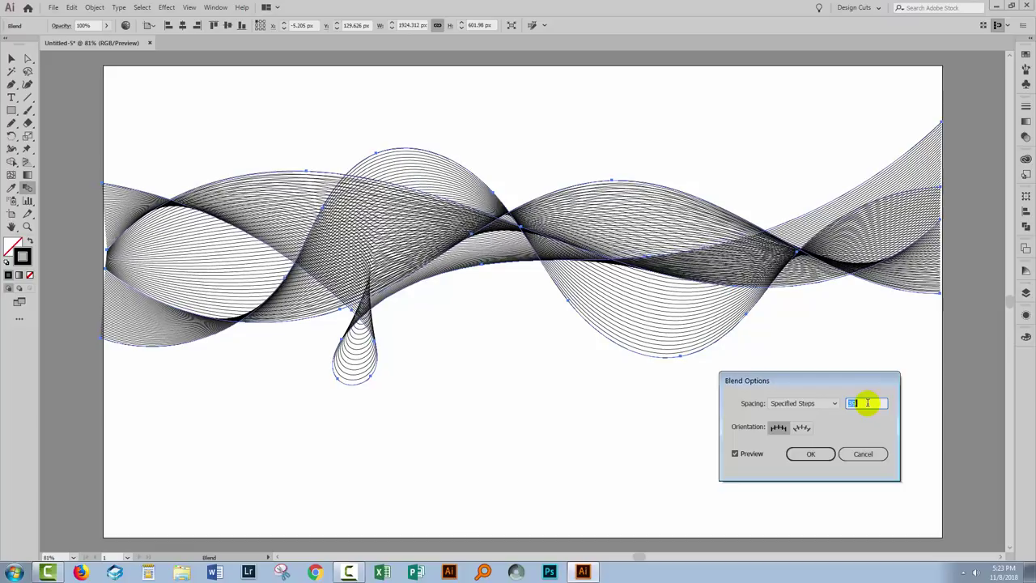
click(818, 456)
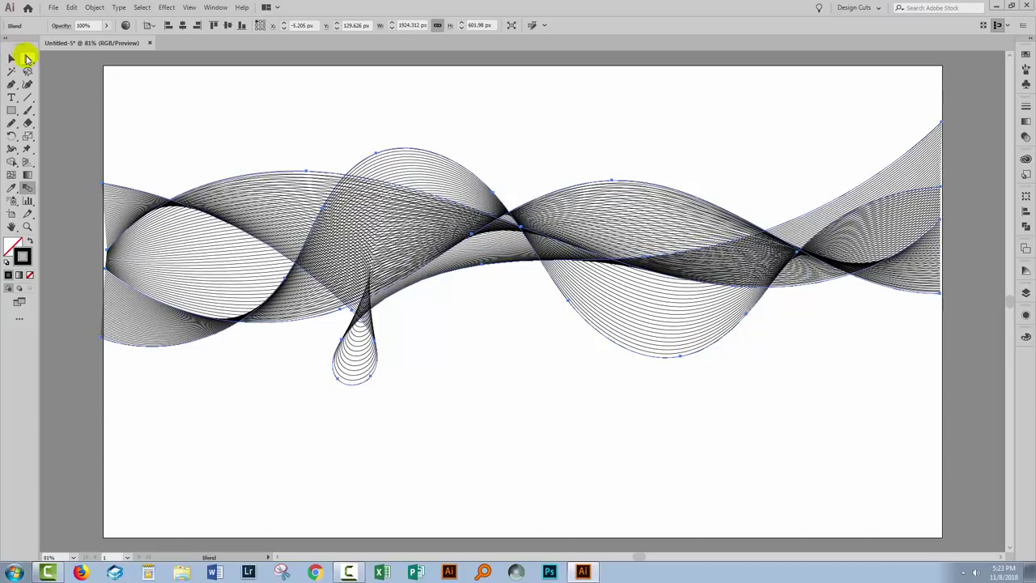
Use Direct Selection to move the second curve's middle anchor point slightly up and left.
click(28, 58)
click(462, 312)
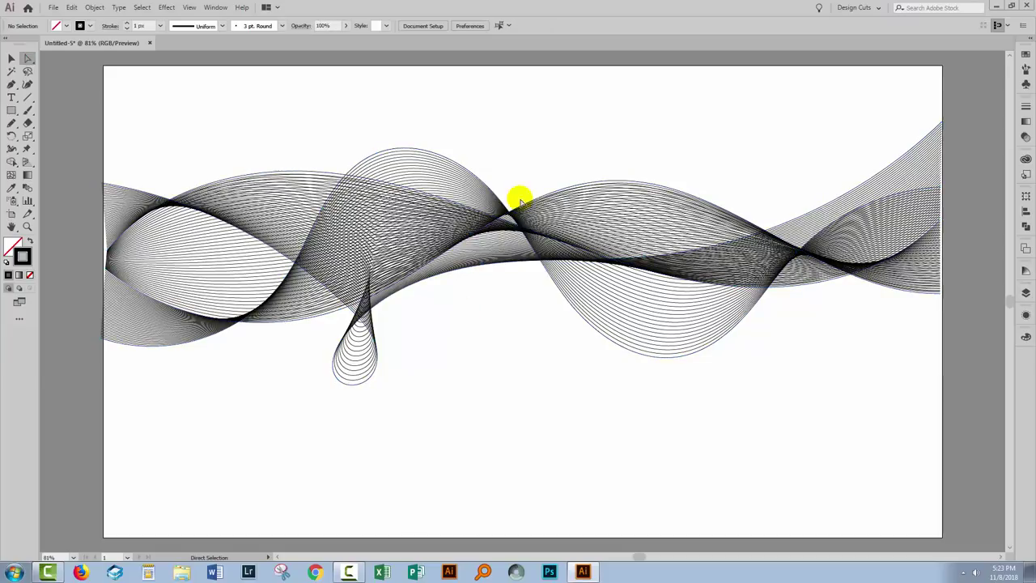
click(513, 209)
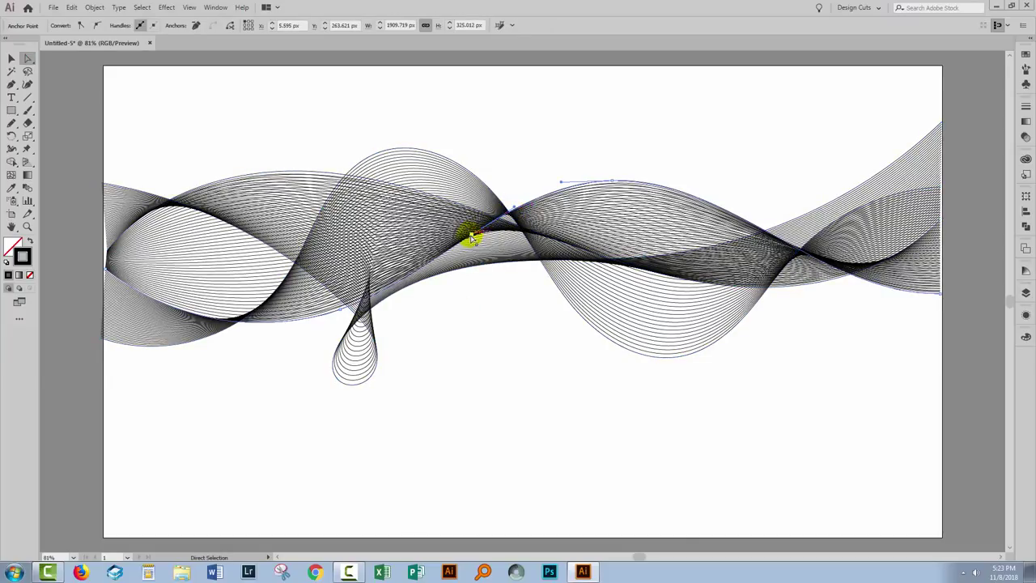
drag(474, 237, 458, 222)
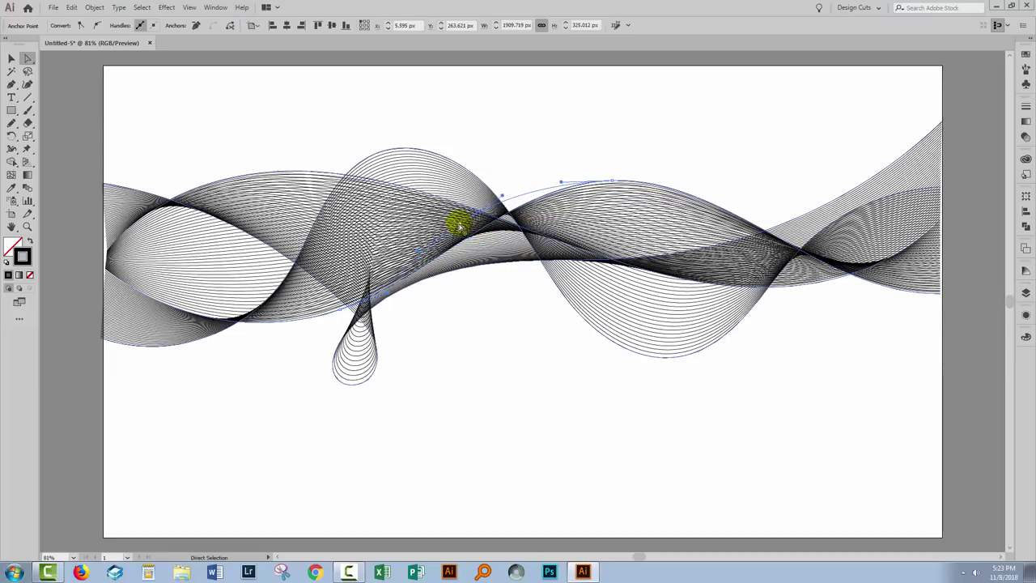
click(511, 342)
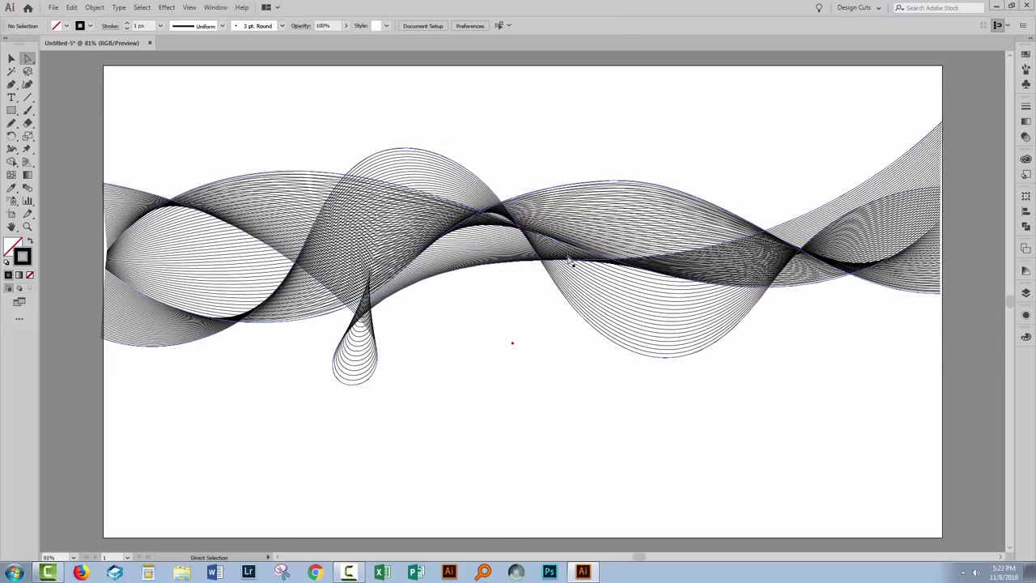
Move the first curve's middle anchor point down a little to open up the crossing at the blend's center.
click(520, 230)
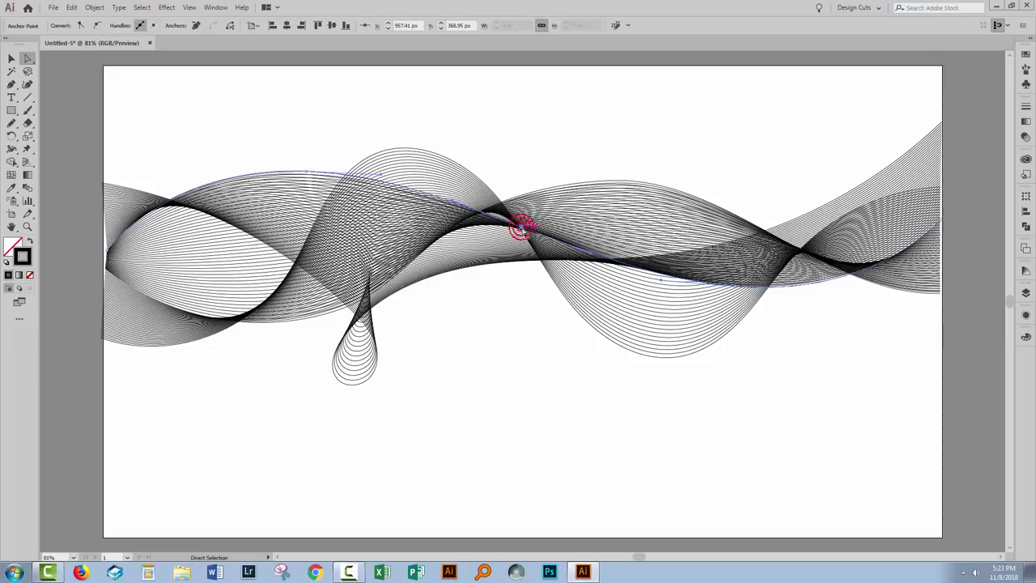
drag(519, 250, 518, 248)
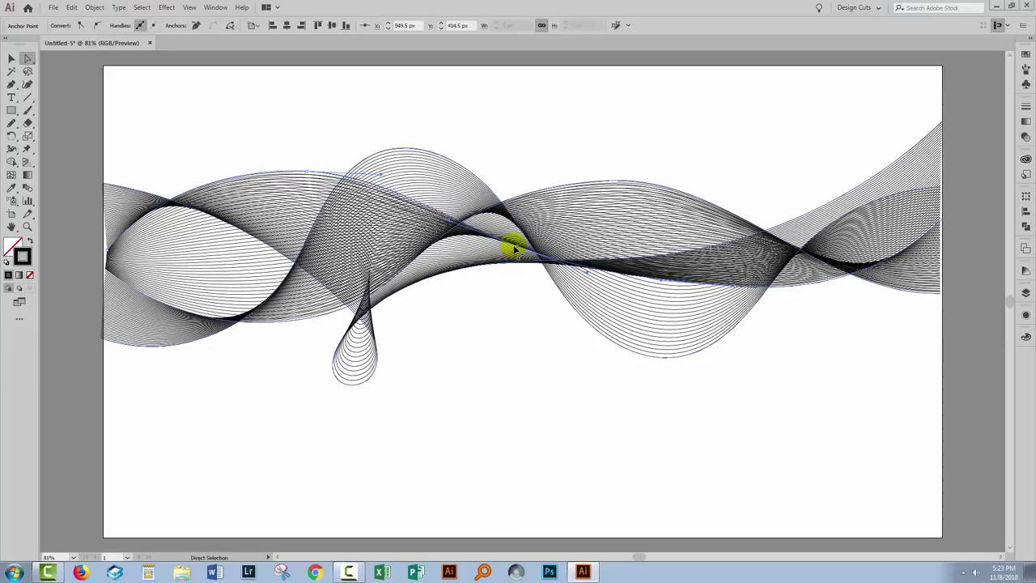
click(445, 397)
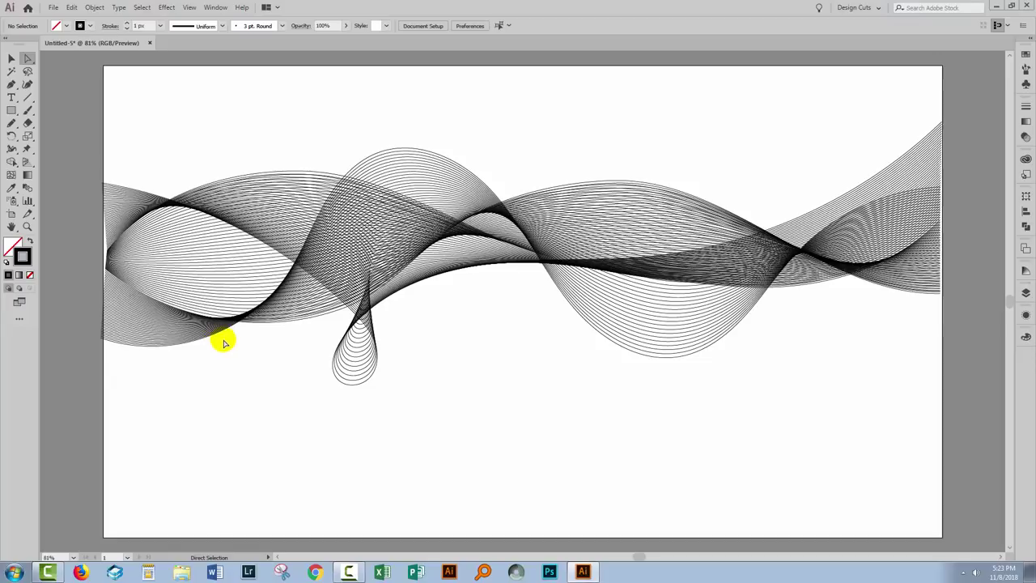
click(361, 182)
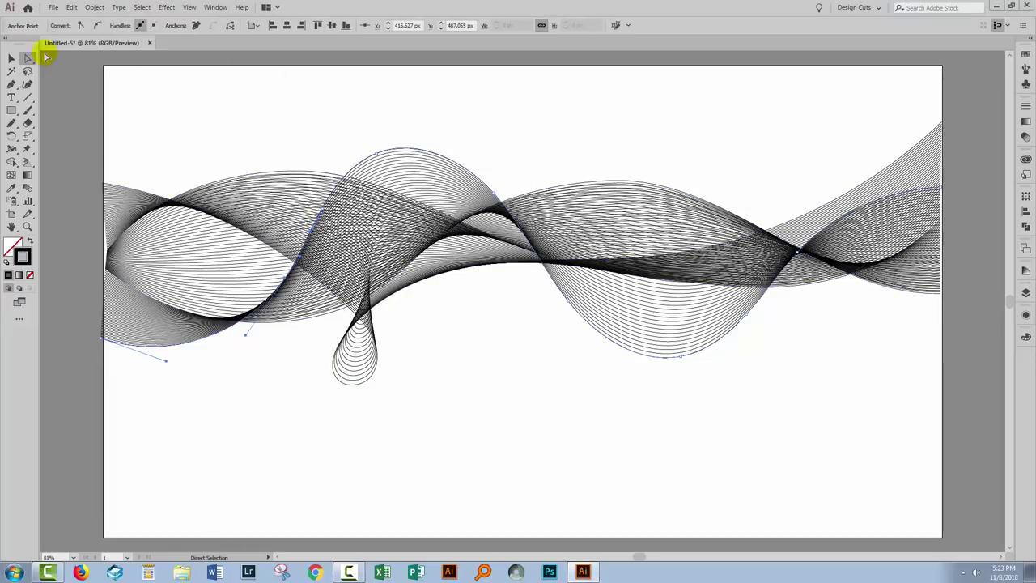
Select the whole blend and expand Layer 1 and the Blend object in the layer list to show its paths.
click(12, 58)
drag(302, 102, 486, 421)
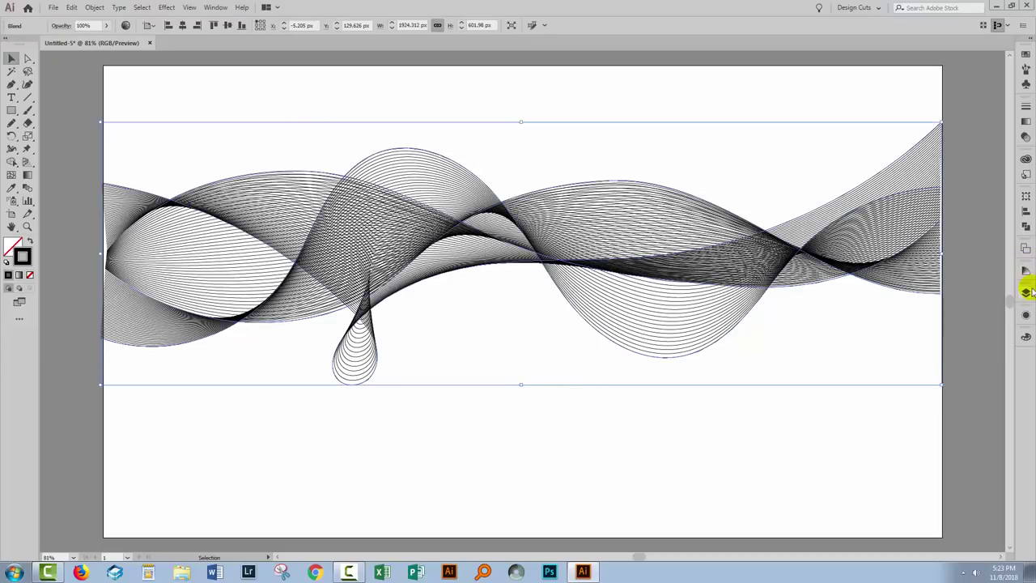
click(1027, 292)
click(925, 305)
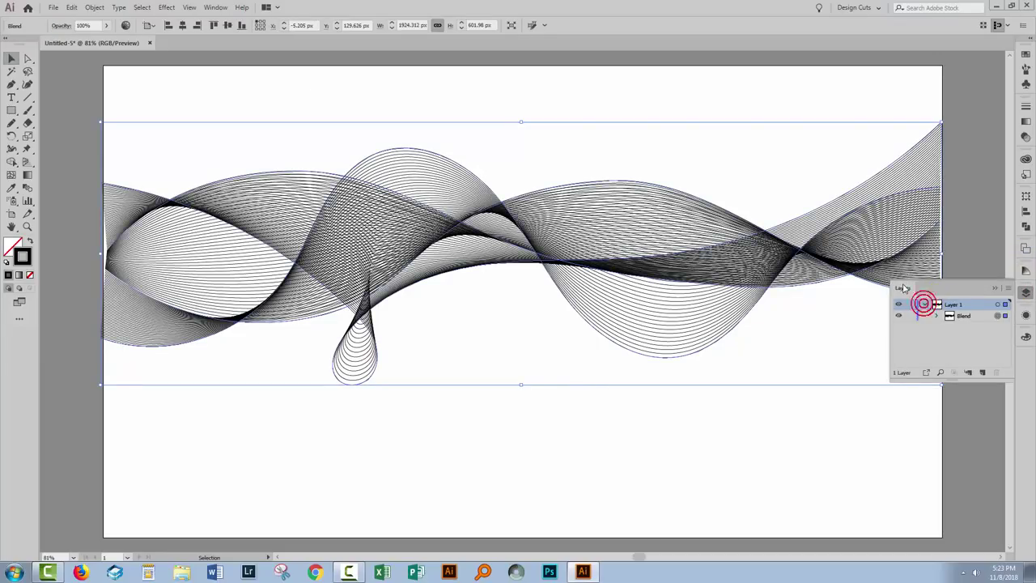
drag(915, 287, 790, 225)
click(812, 257)
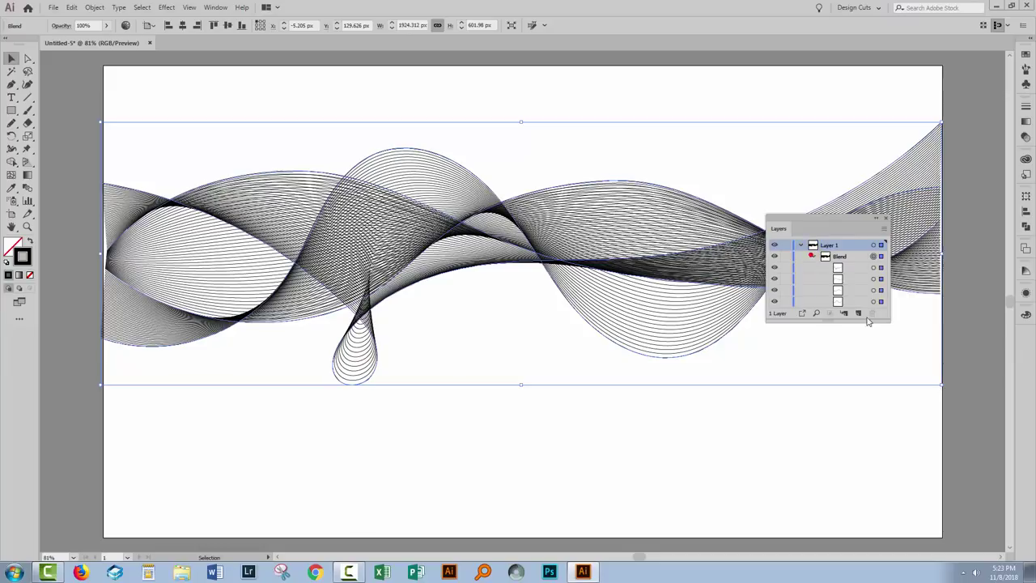
Enlarge the layer list and expand the selected blend into individual editable lines.
drag(886, 317, 887, 402)
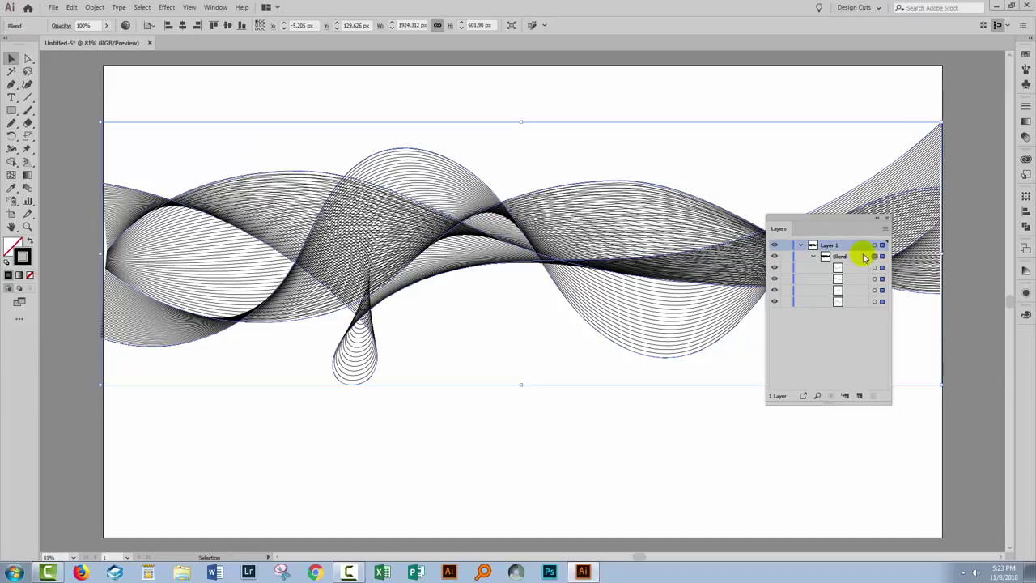
click(95, 7)
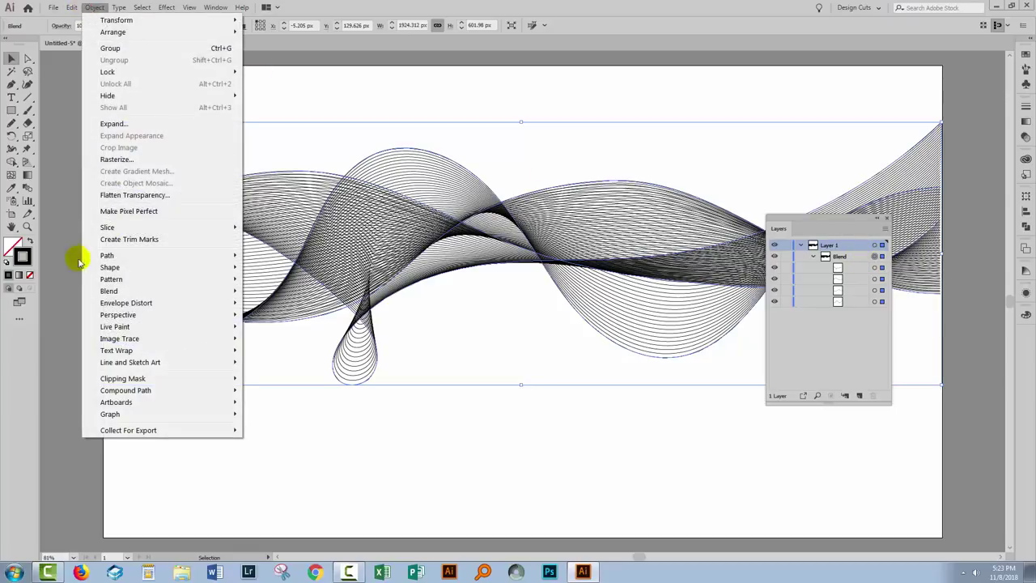
mouse_move(105, 289)
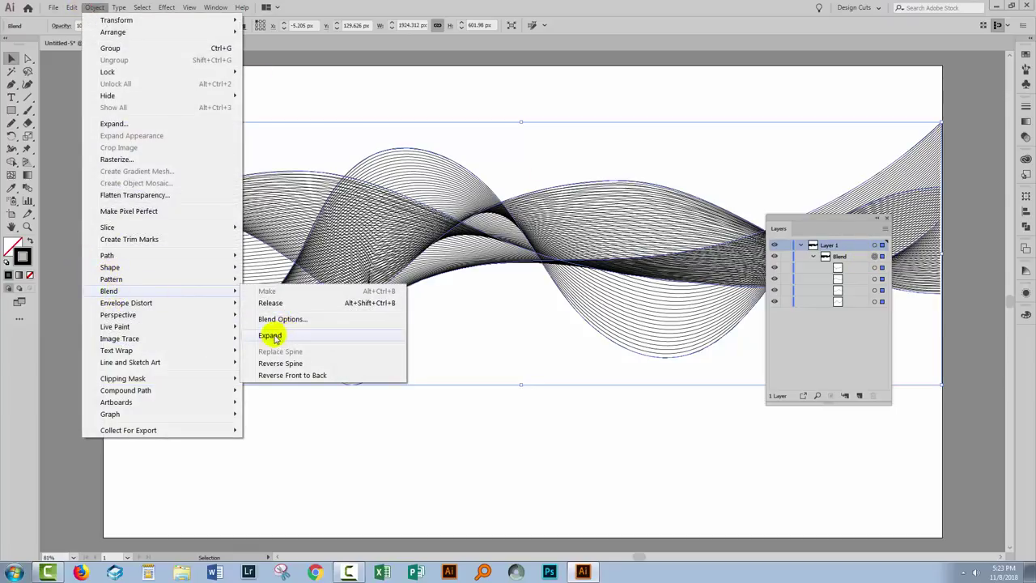
click(271, 336)
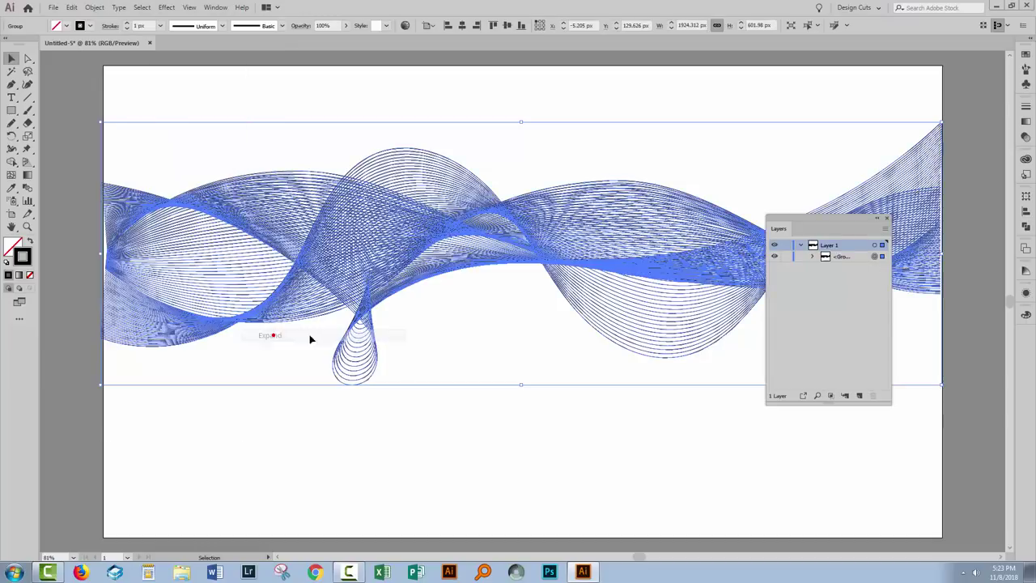
Show the expanded group's paths in a larger layer list and ungroup them into separate paths.
click(813, 257)
drag(883, 402, 935, 491)
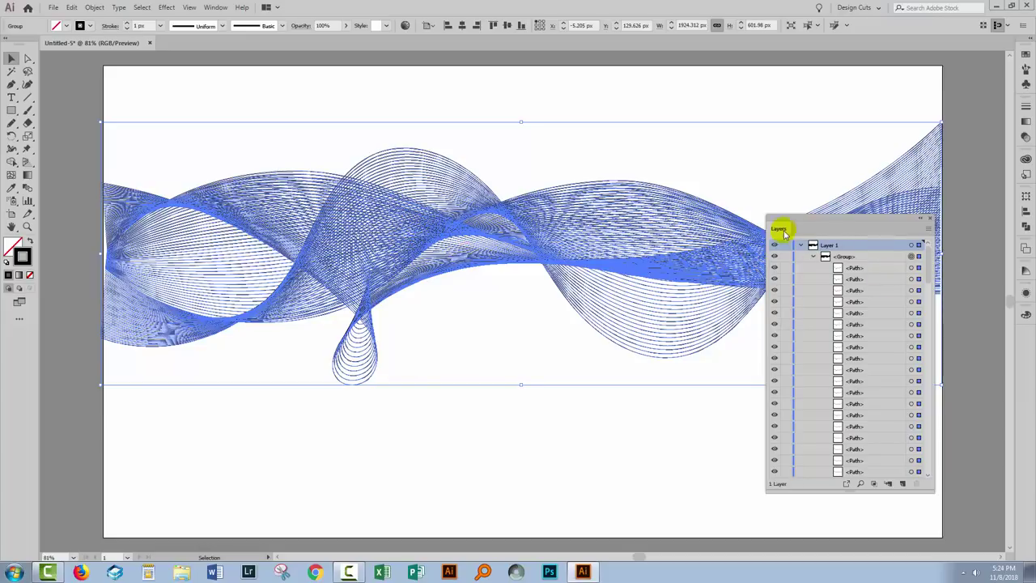
click(95, 7)
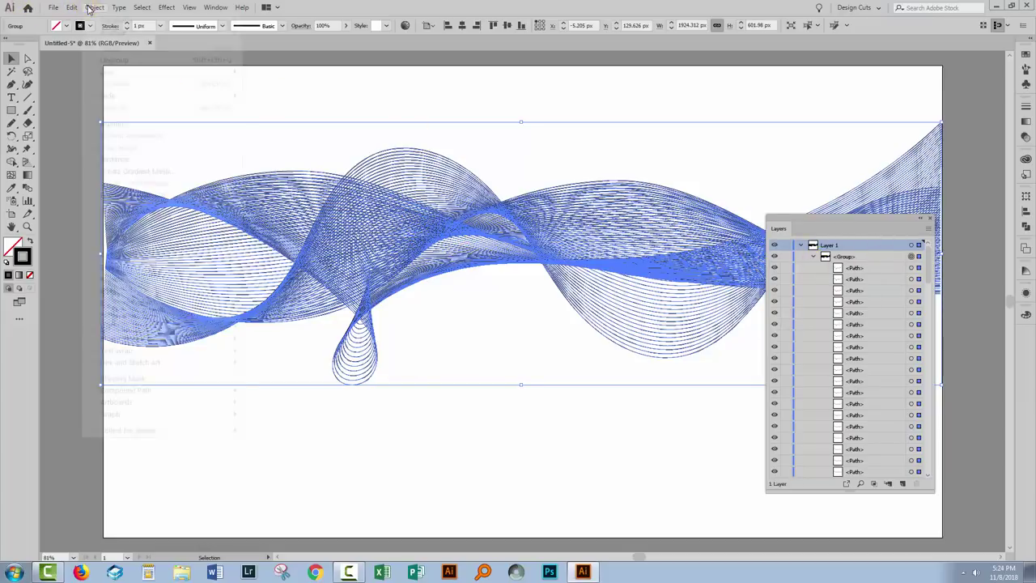
click(113, 61)
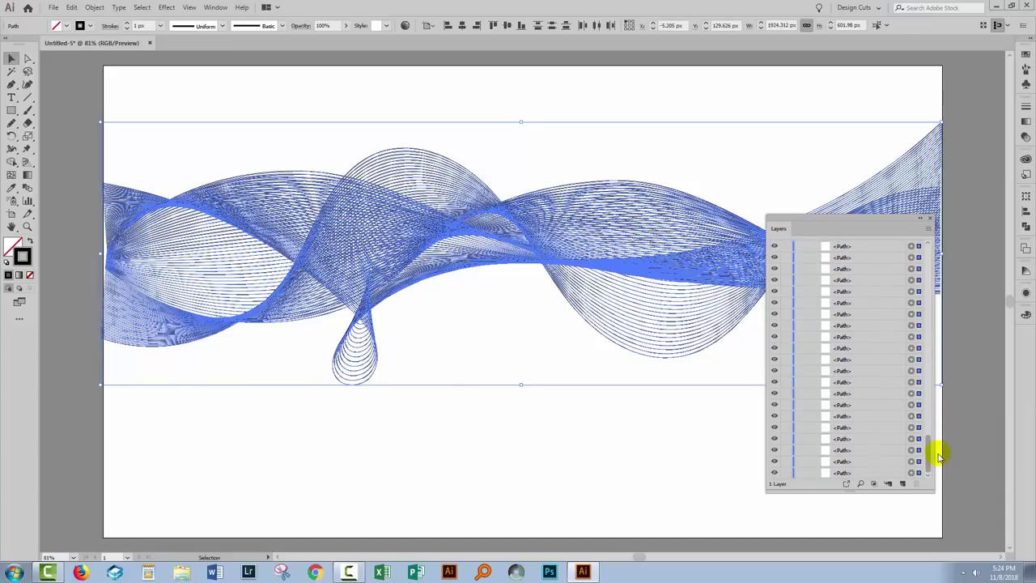
Move the layer list clear of the ribbon and hide the selection edges while keeping all paths selected.
drag(842, 228, 920, 356)
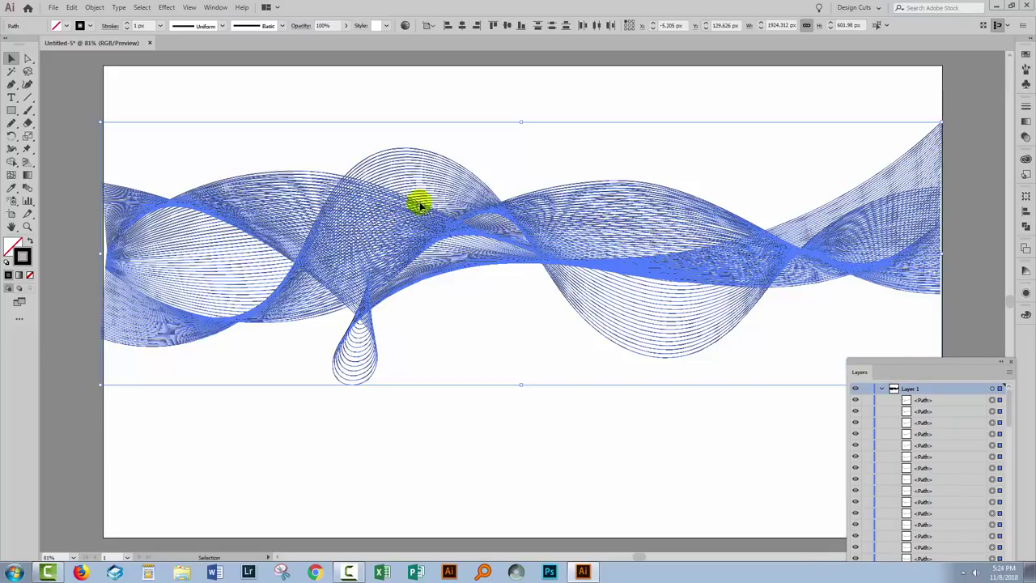
click(190, 8)
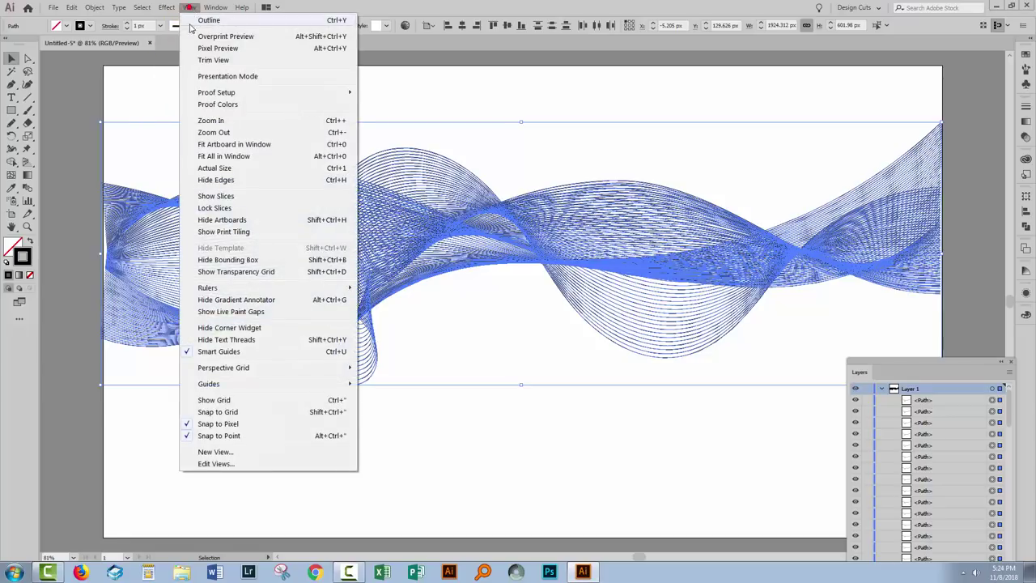
click(222, 180)
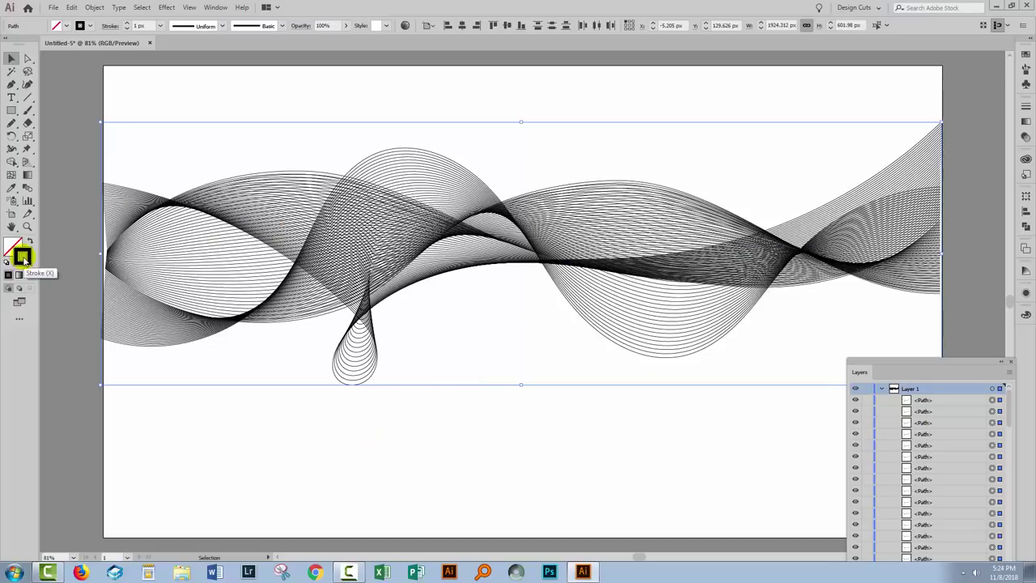
Open the Sky gradient swatch library and place it in the empty area below the ribbon.
click(1025, 55)
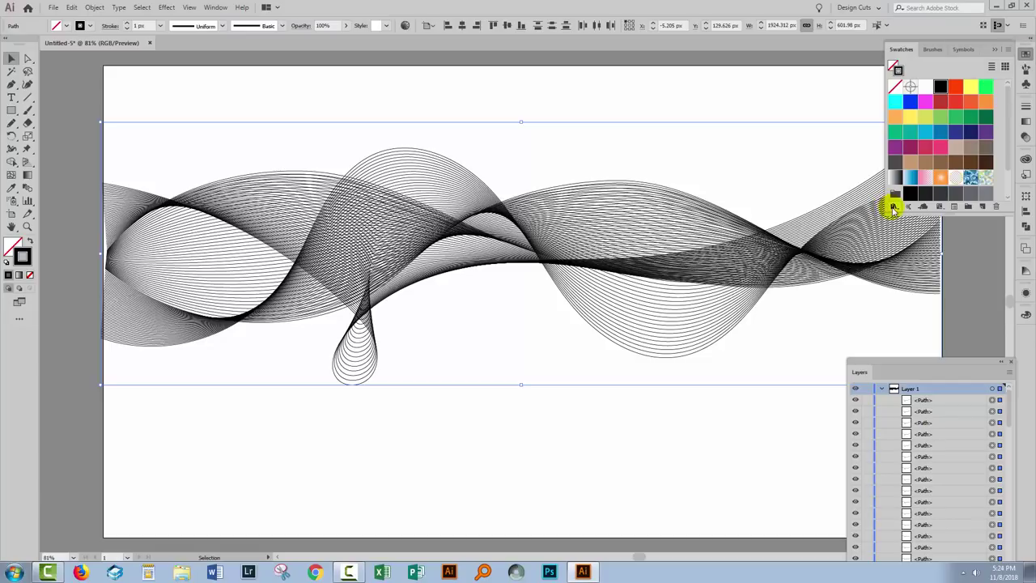
click(893, 207)
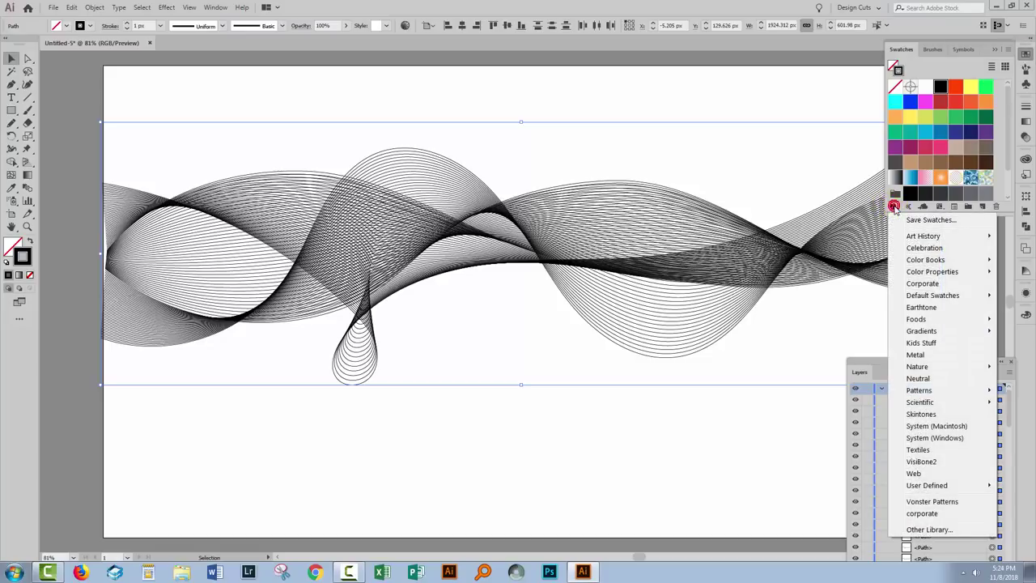
mouse_move(921, 331)
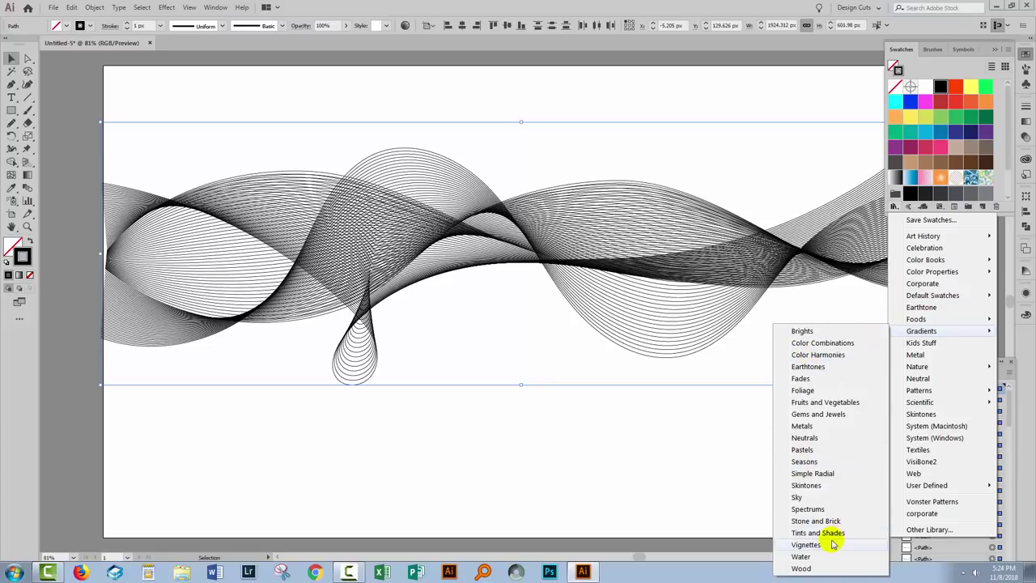
click(798, 498)
drag(733, 444, 554, 405)
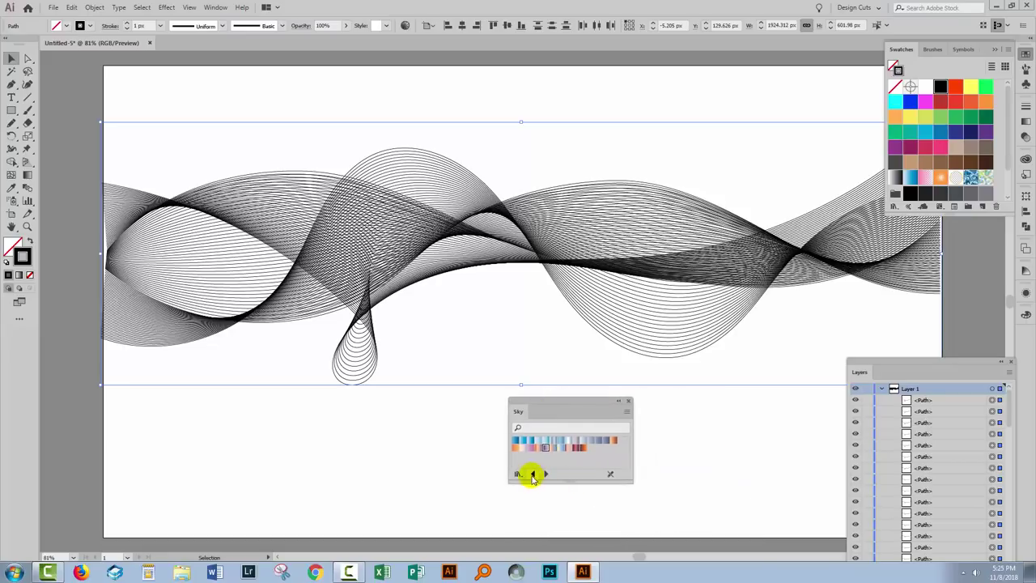
Browse the gradient libraries neighbouring Sky, and return to the Sky gradients.
click(532, 475)
click(533, 474)
click(532, 474)
click(532, 474)
click(532, 474)
click(546, 475)
click(546, 475)
click(545, 474)
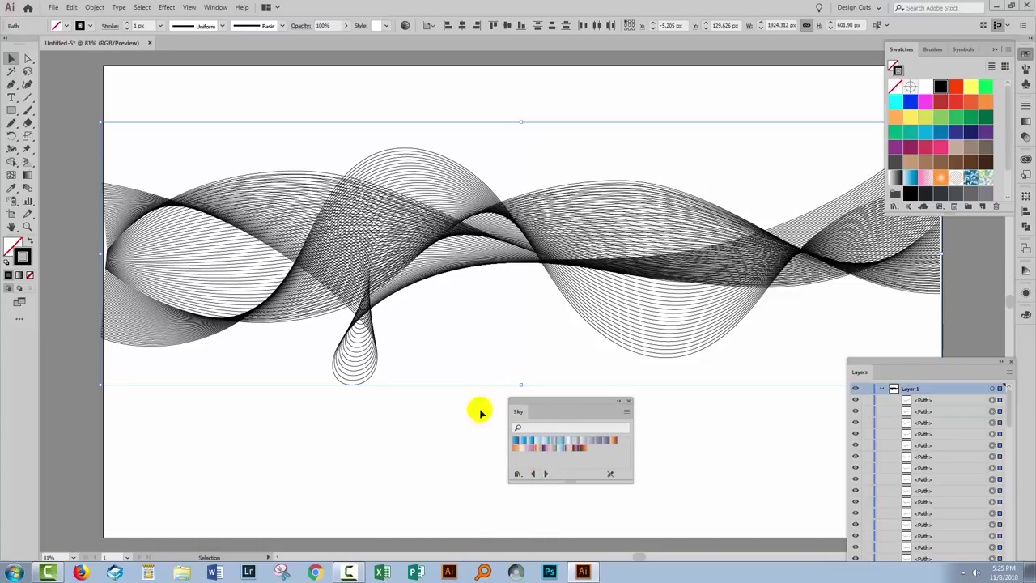
Try several Sky gradients on the strokes, including purple-to-orange, cream-to-blue, purple-and-red and orange-to-brown.
click(545, 449)
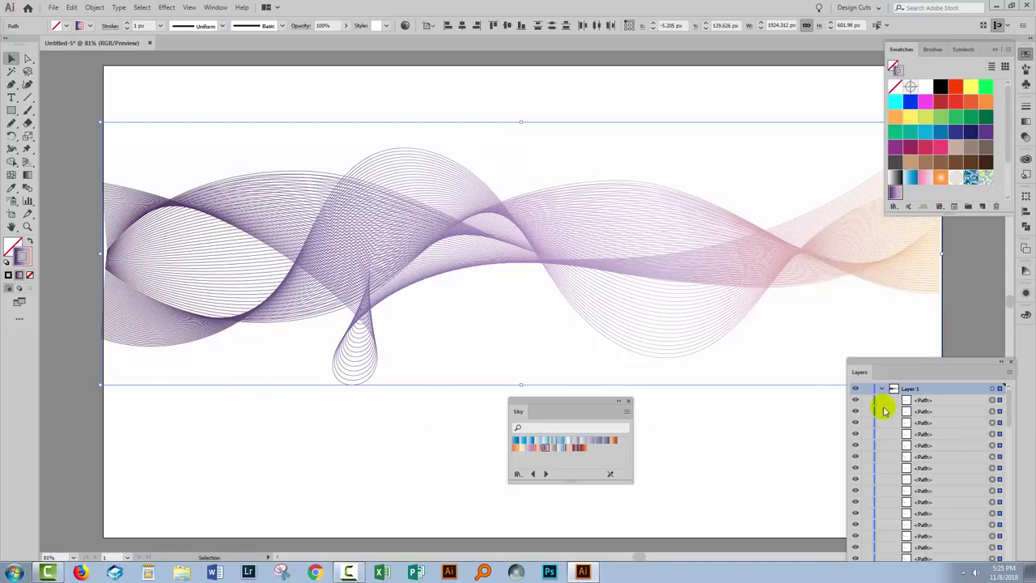
click(573, 448)
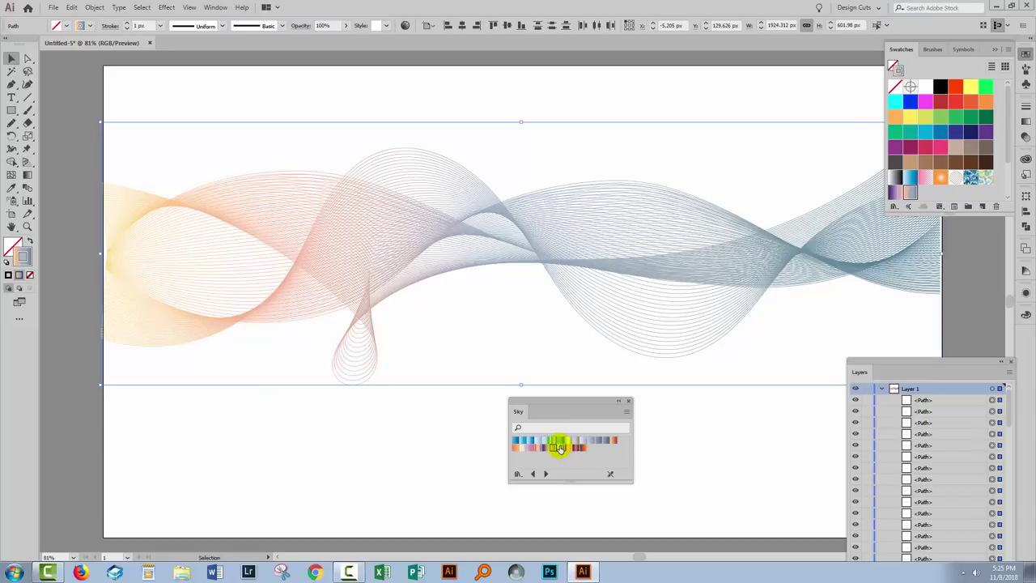
click(567, 449)
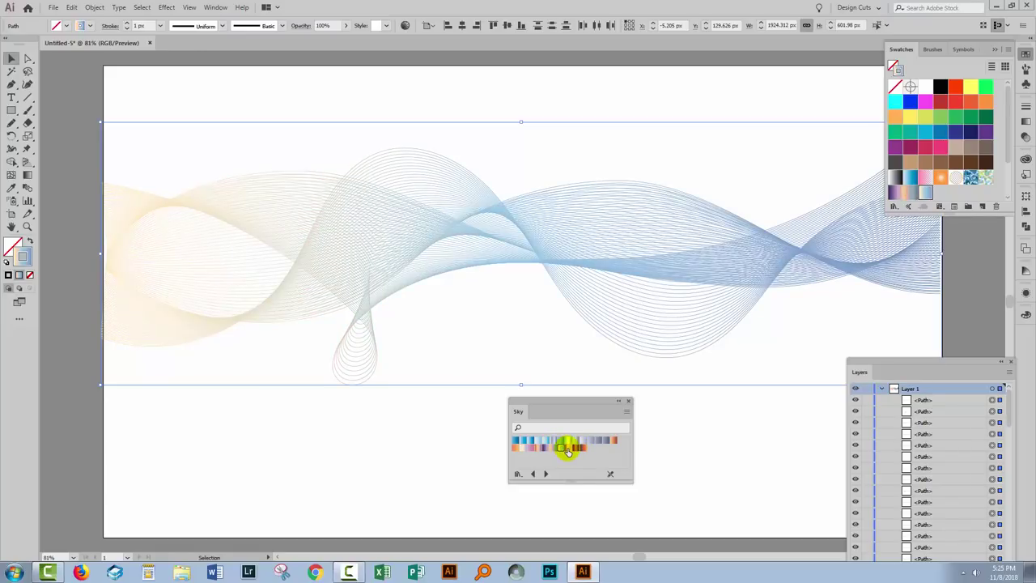
click(569, 447)
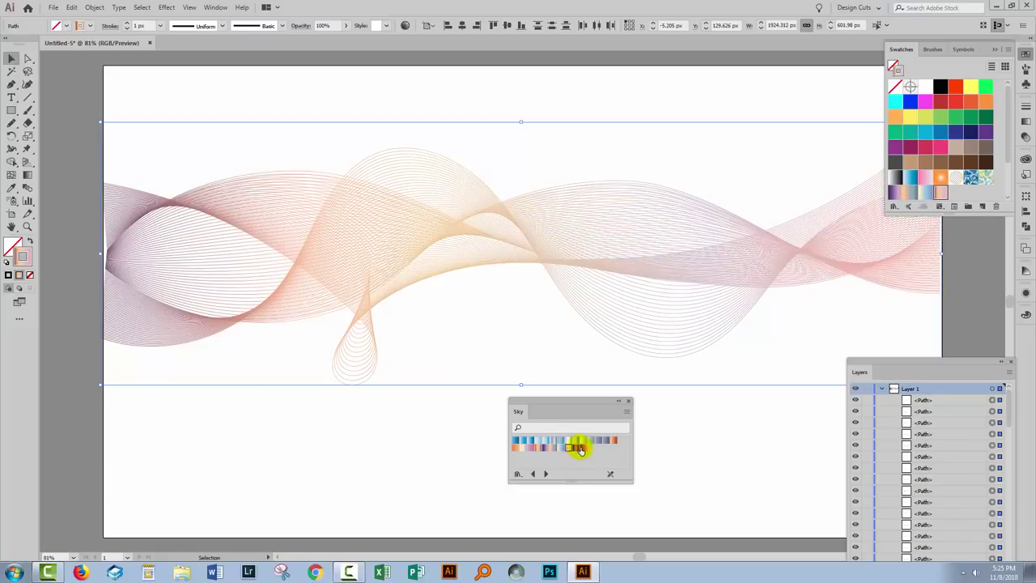
click(579, 447)
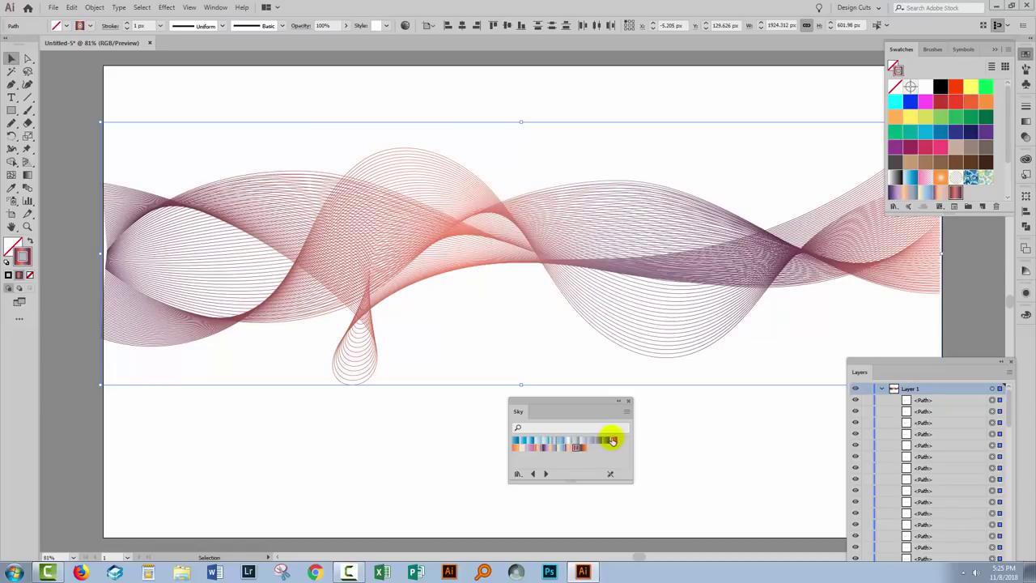
click(614, 442)
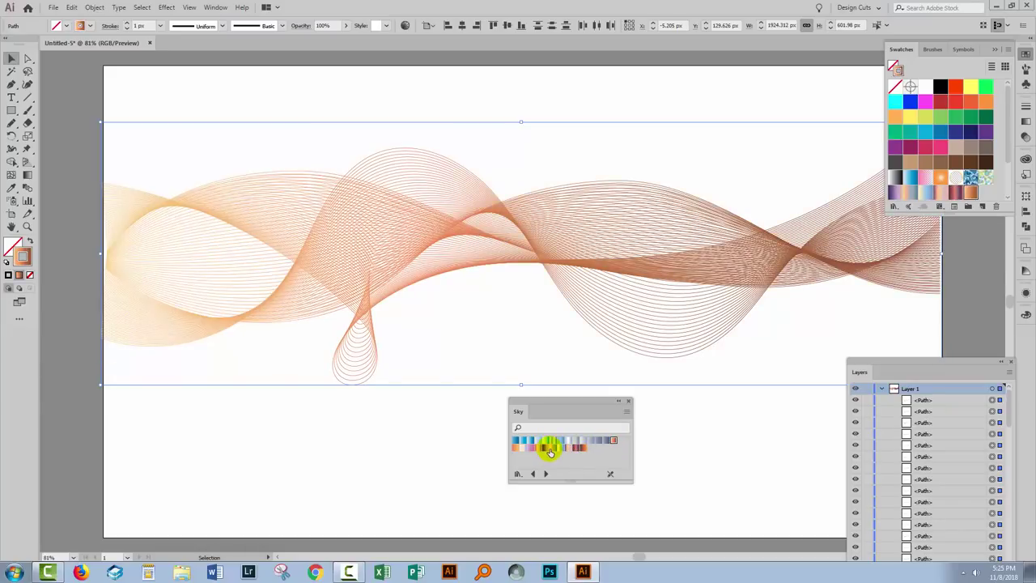
Apply the Sky gradient running from yellow through orange to slate blue to the strokes, and put the swatches away.
click(553, 448)
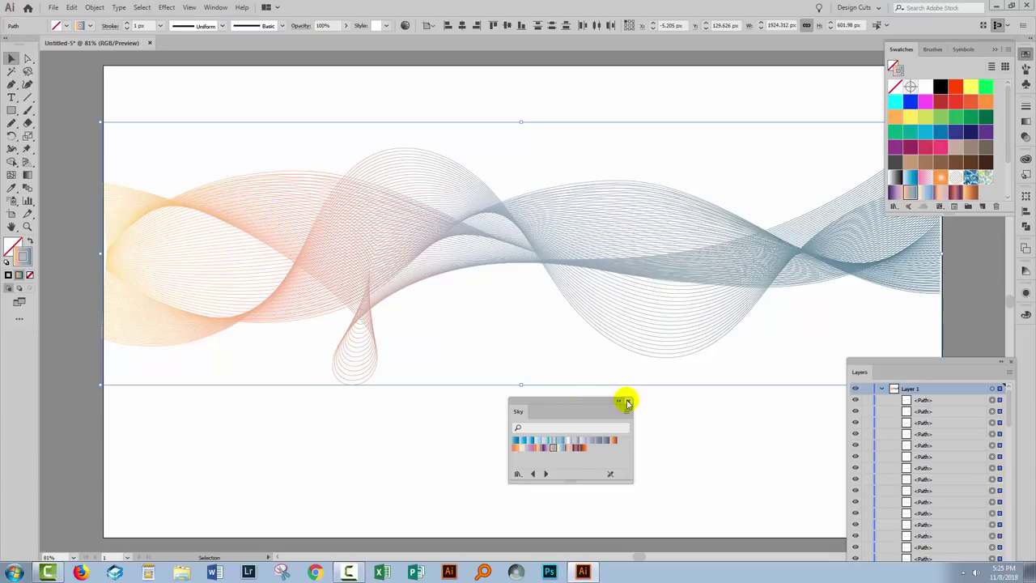
click(627, 403)
drag(918, 362, 852, 204)
click(994, 50)
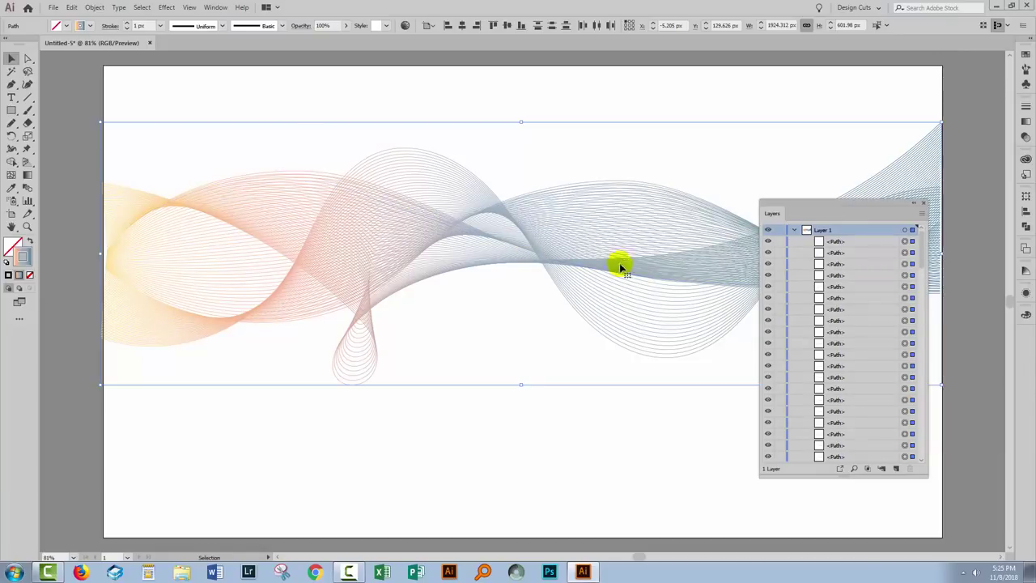
drag(840, 201, 825, 237)
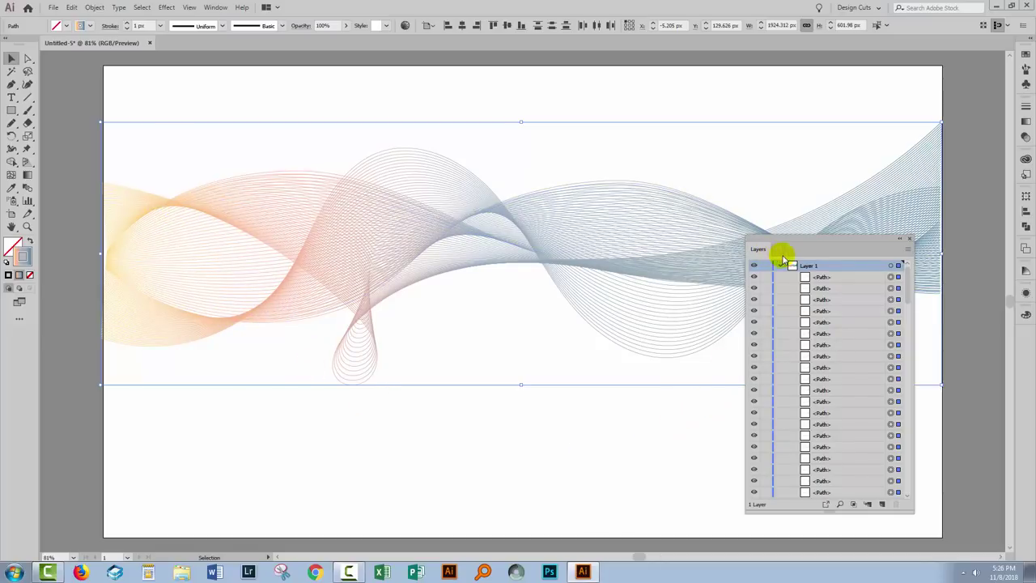
drag(820, 239, 809, 242)
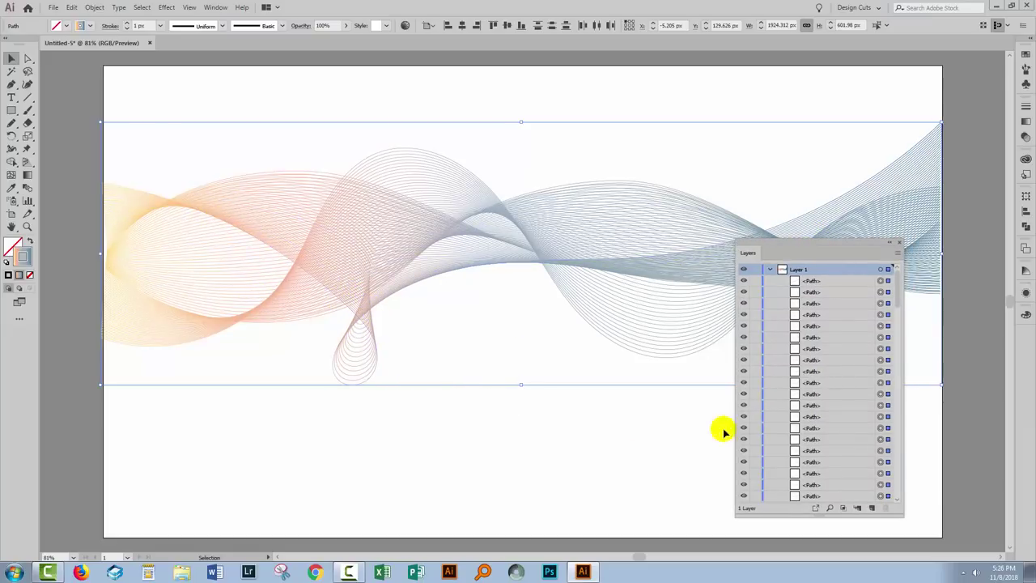
Set the overall blending mode of all the selected paths to Multiply in their appearance settings.
click(1025, 295)
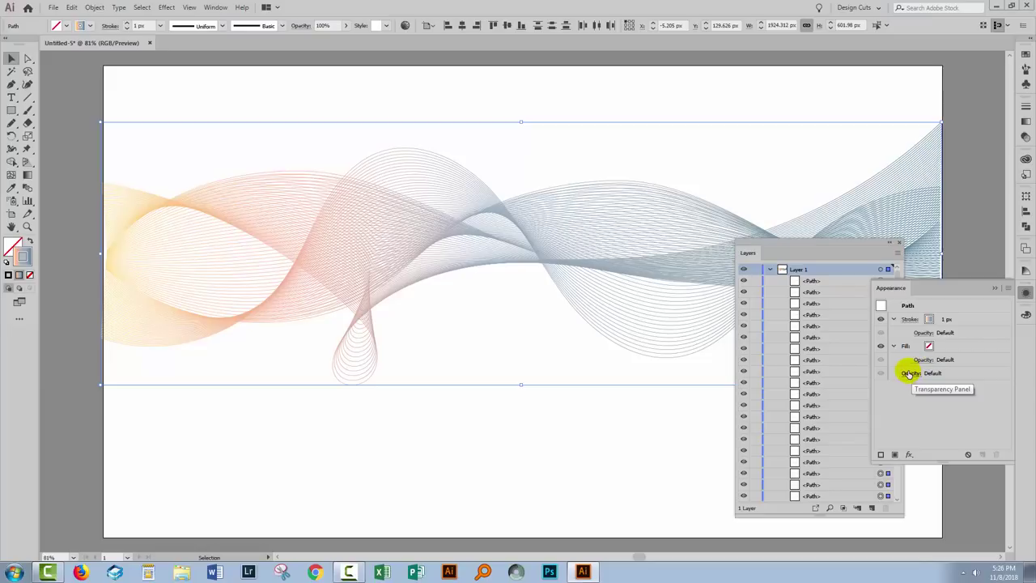
click(894, 348)
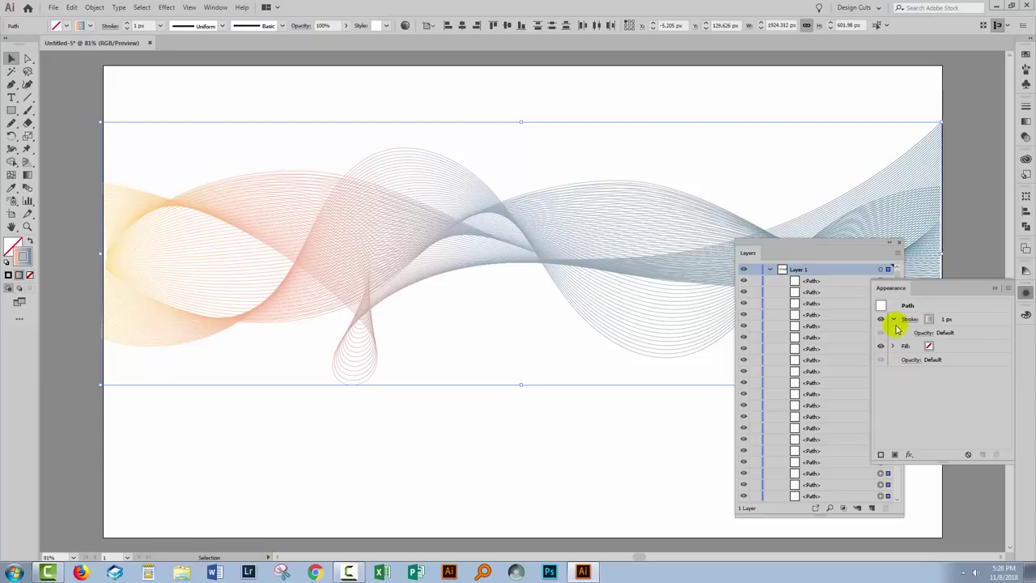
click(894, 320)
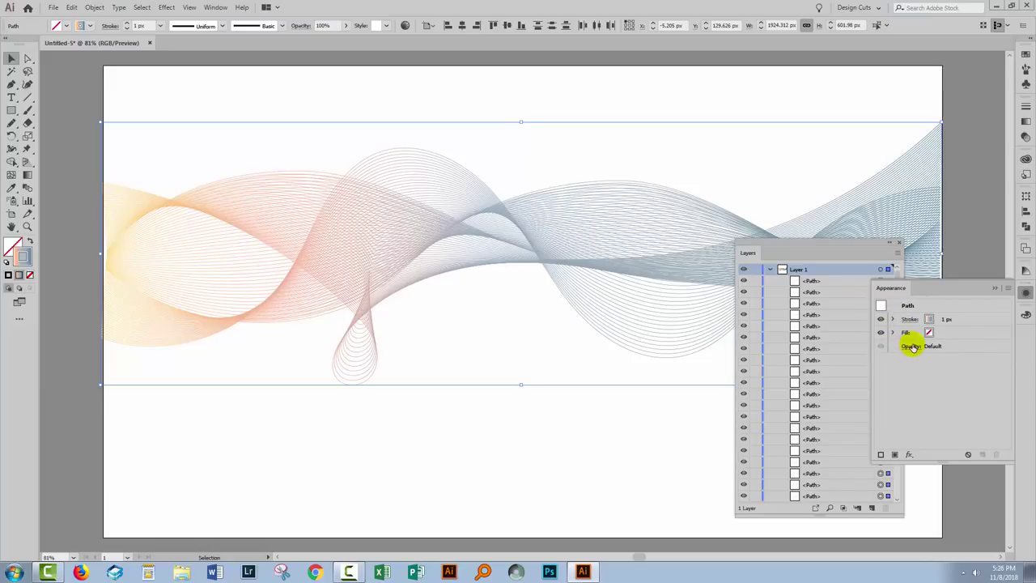
click(912, 346)
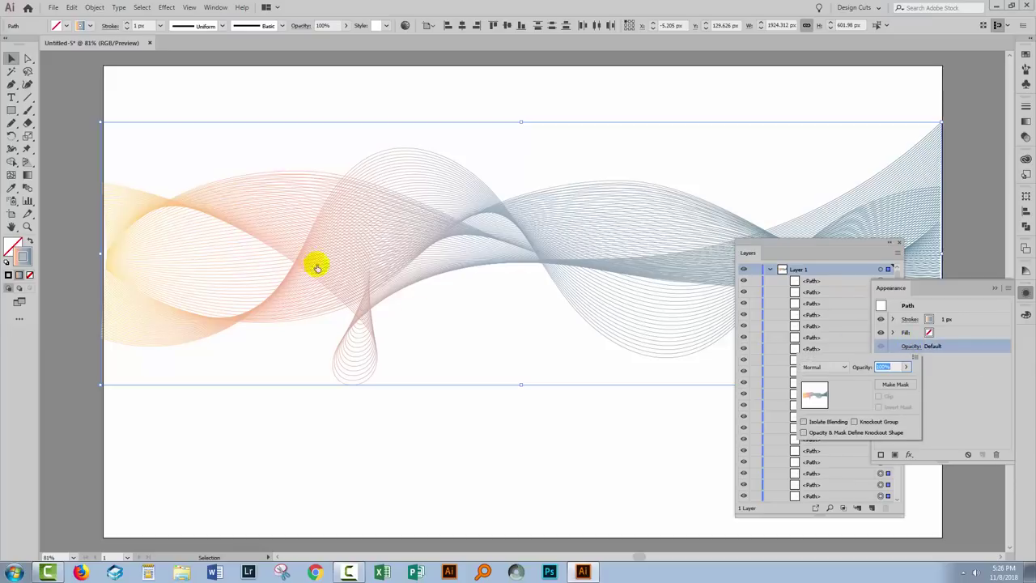
click(826, 369)
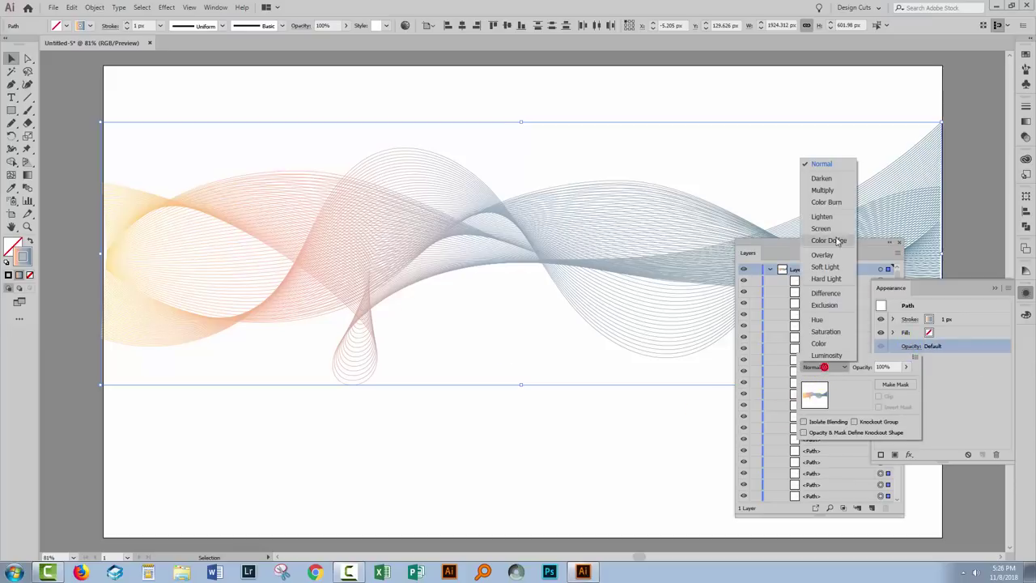
click(830, 194)
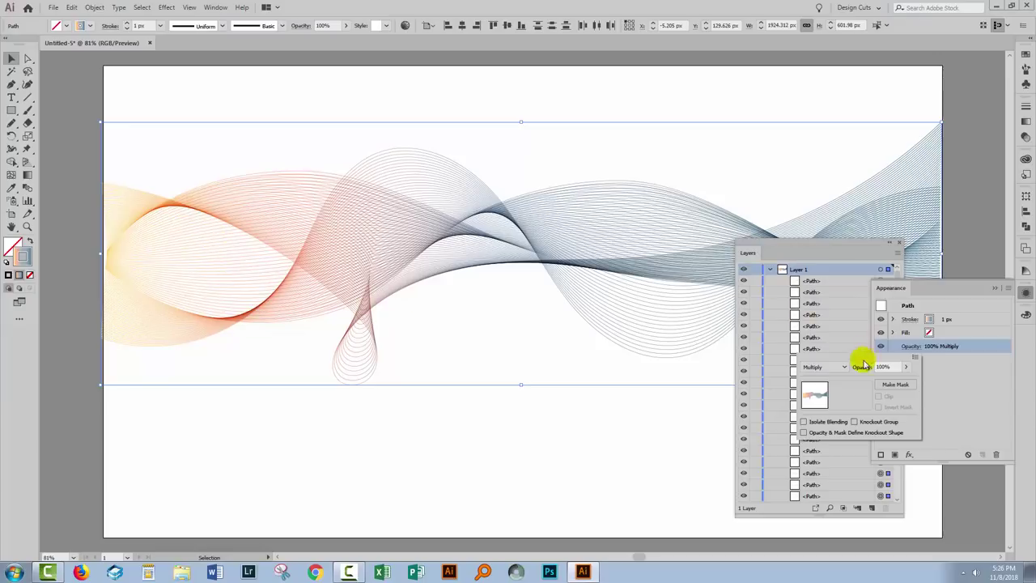
Switch the paths' blending mode back to Normal to compare the look, and restore Multiply.
click(847, 369)
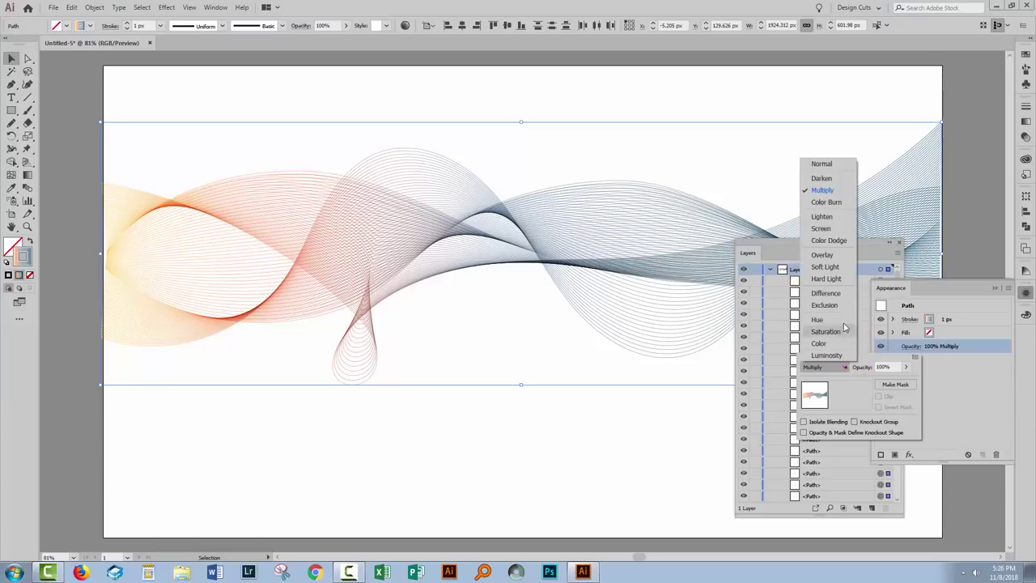
click(826, 166)
click(830, 368)
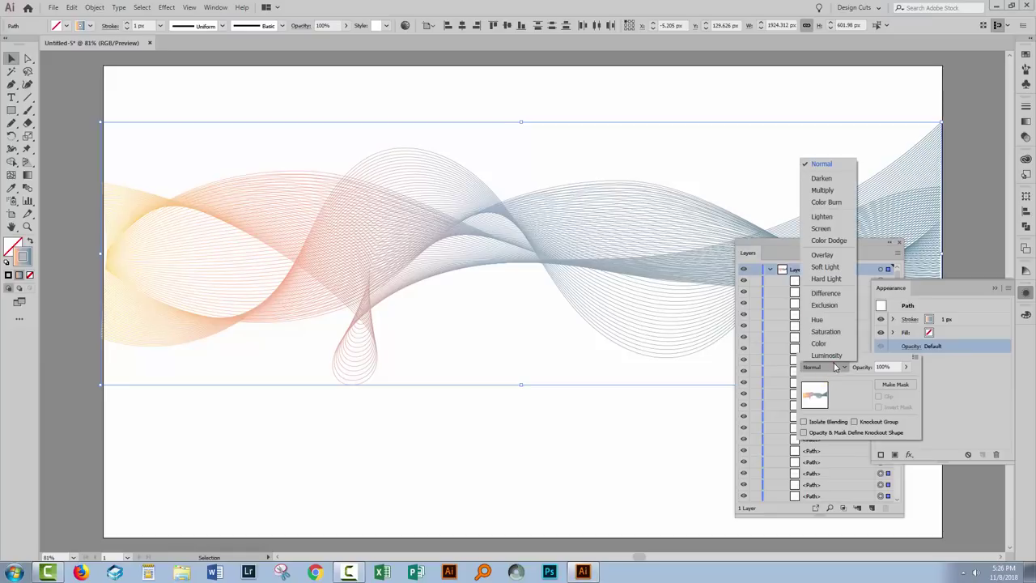
click(826, 189)
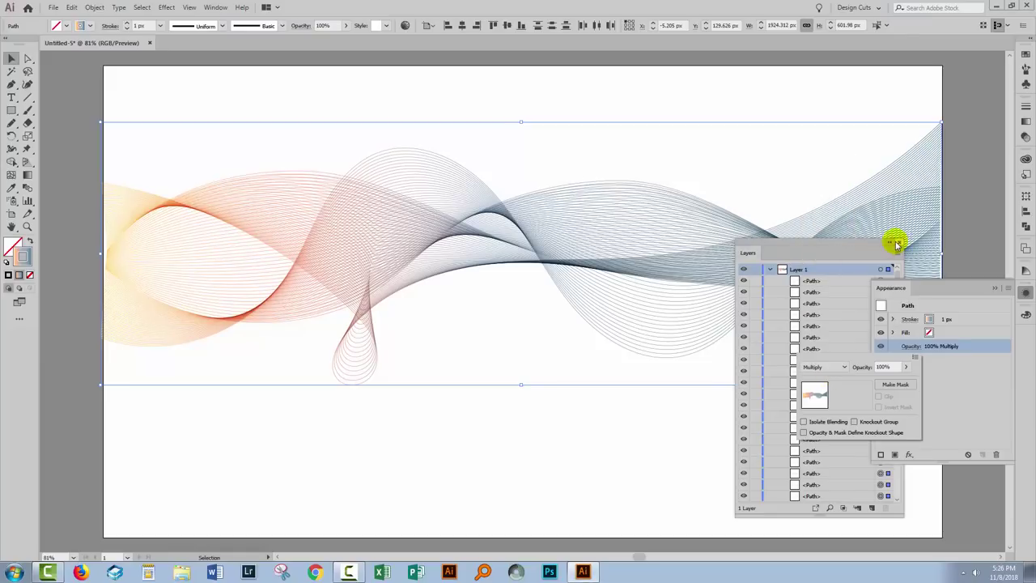
Close the transparency and appearance settings and the layer list to clear the view of the ribbon.
click(964, 270)
click(996, 289)
click(898, 242)
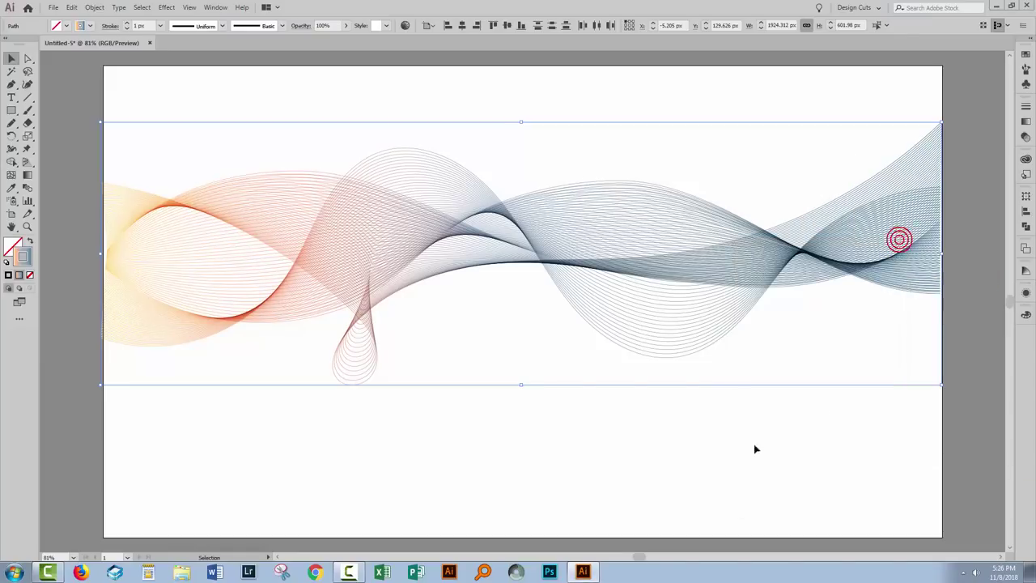
Group all the selected ribbon paths into a single group and deselect it.
click(95, 8)
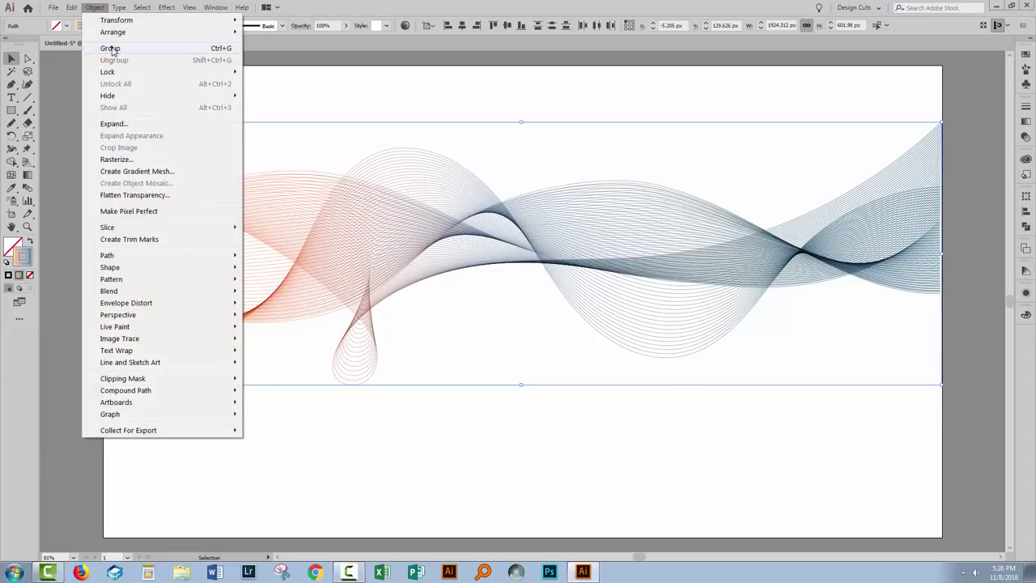
click(112, 50)
click(528, 457)
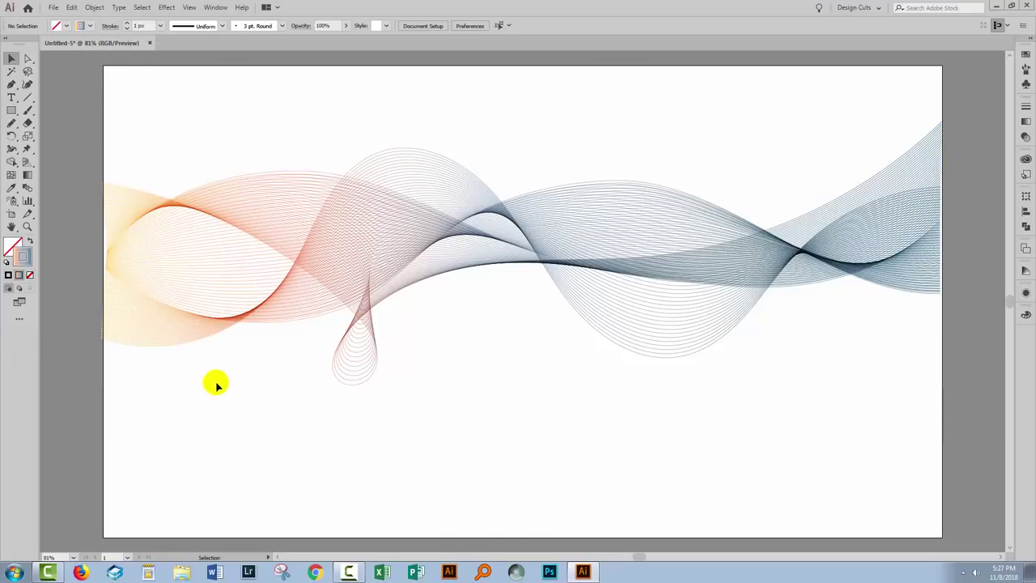
Create a 1920 x 1080 px rectangle over the artboard with a solid black fill and no stroke.
click(11, 110)
click(106, 69)
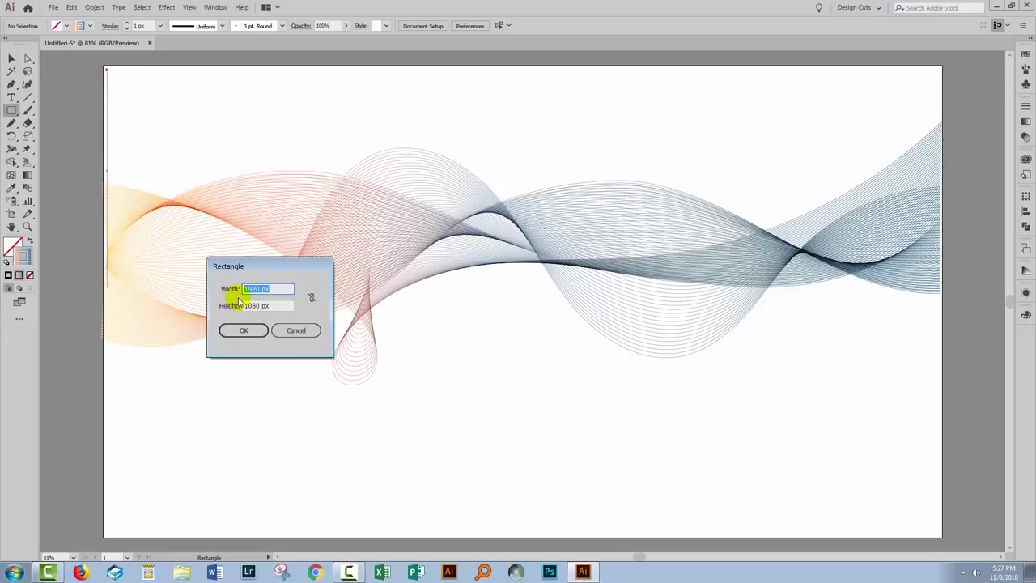
click(243, 329)
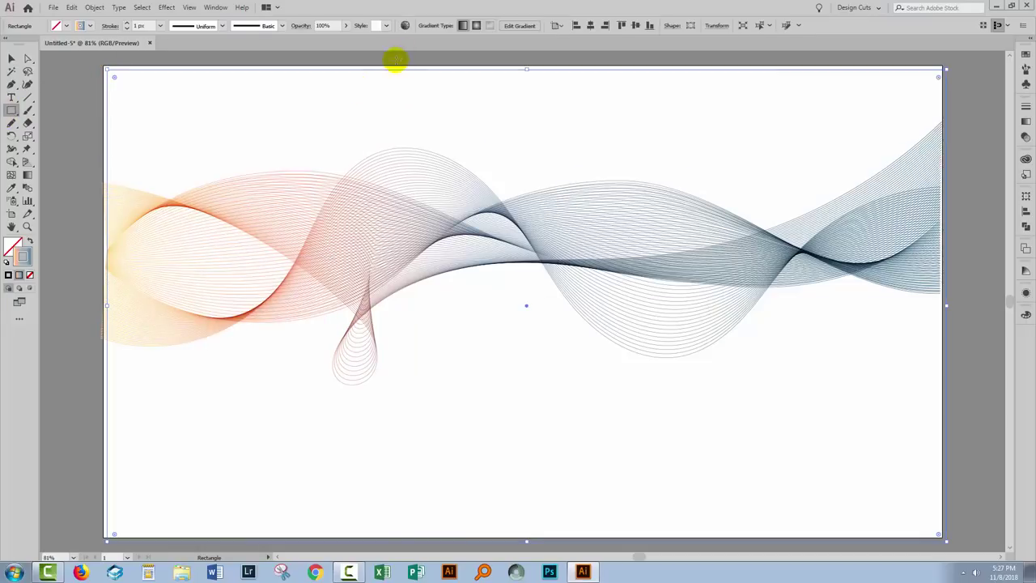
click(30, 243)
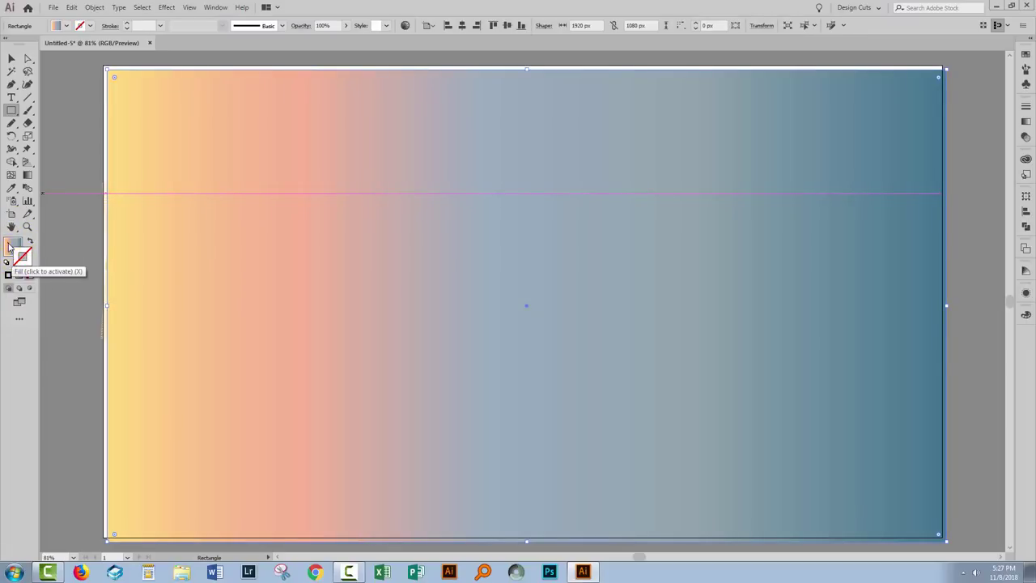
click(8, 274)
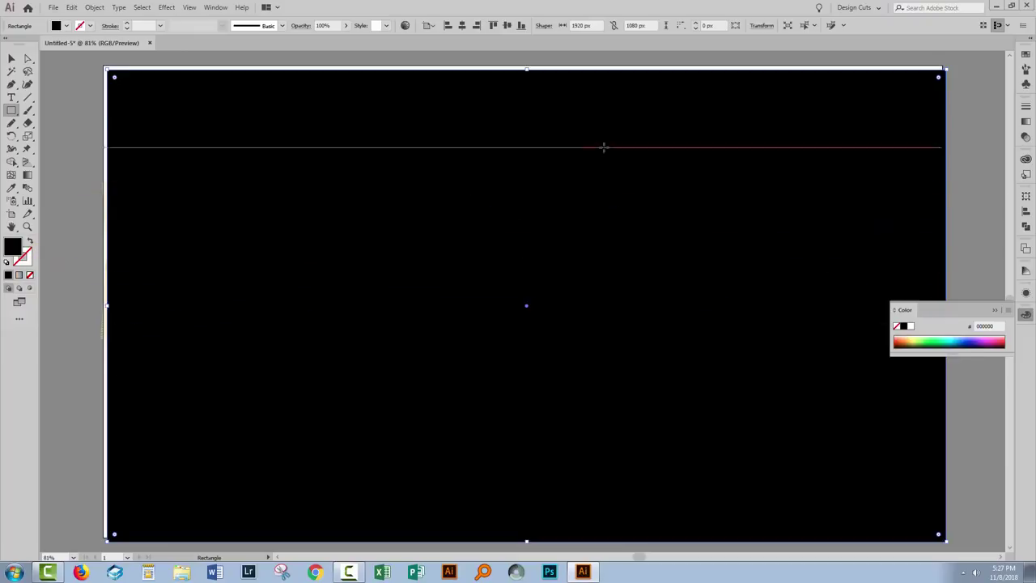
Centre the black rectangle horizontally and vertically on the artboard, and send it to the back behind the ribbon.
click(461, 25)
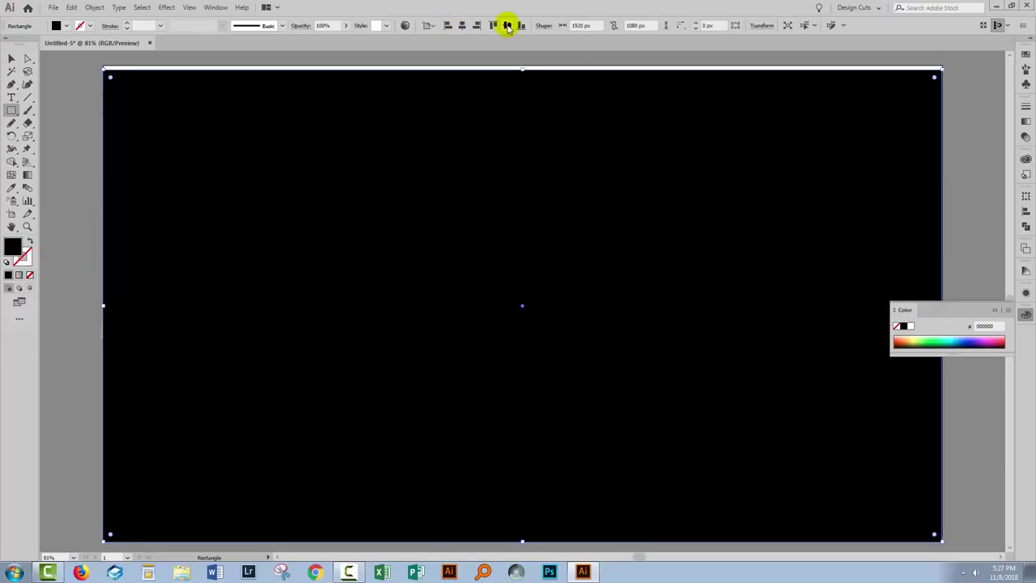
click(507, 25)
click(995, 311)
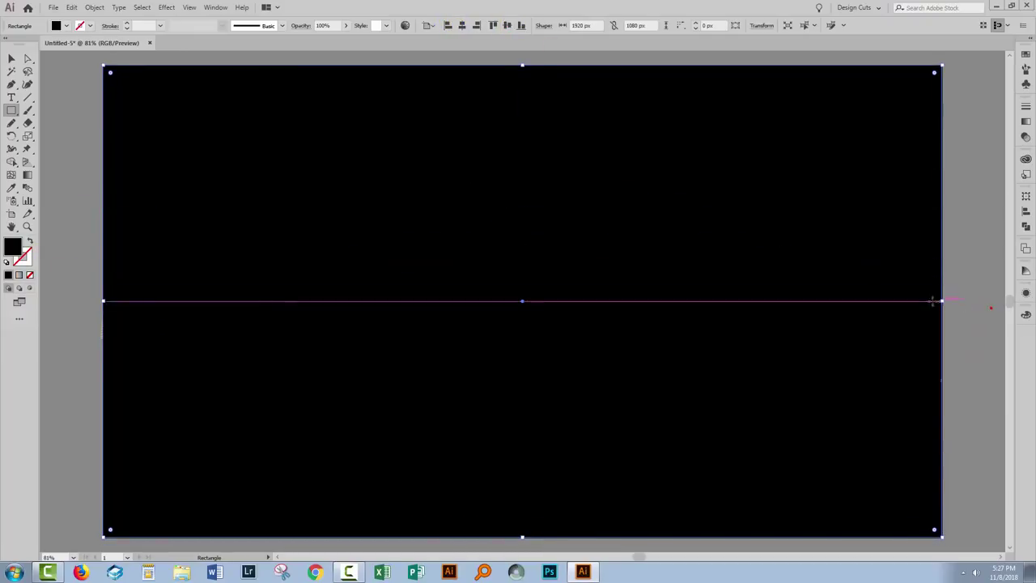
click(94, 8)
mouse_move(102, 32)
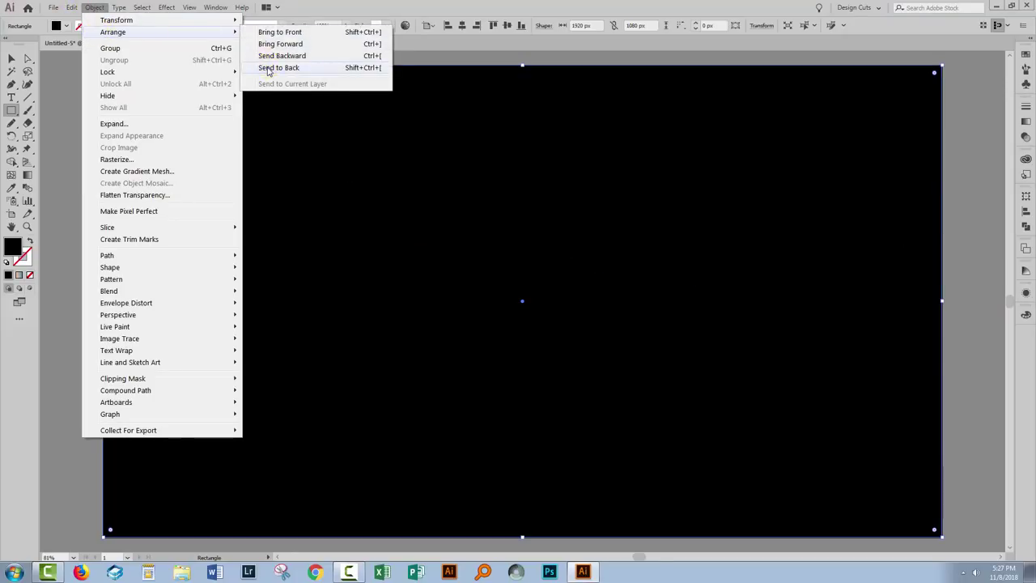
click(263, 68)
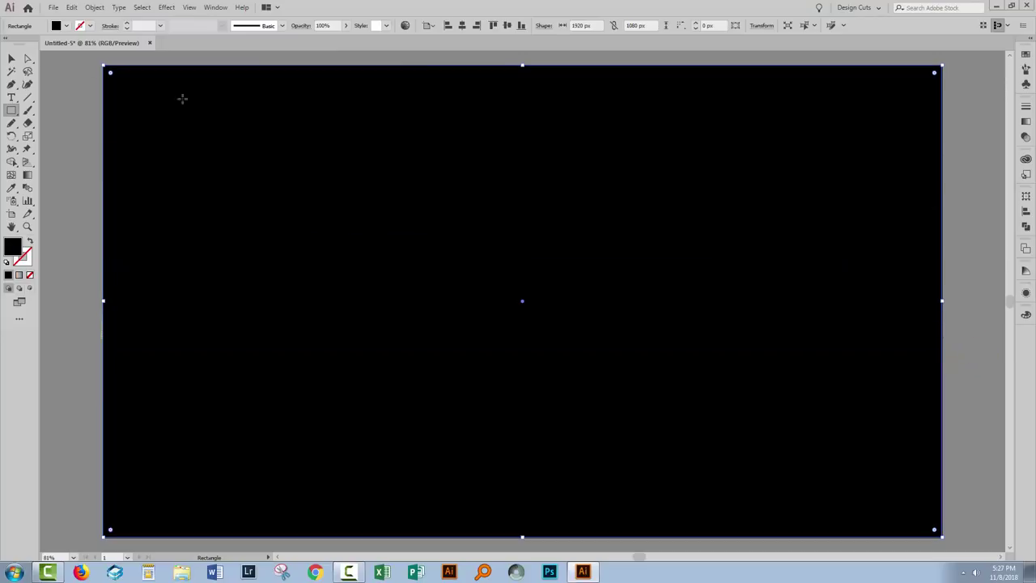
click(11, 60)
click(52, 144)
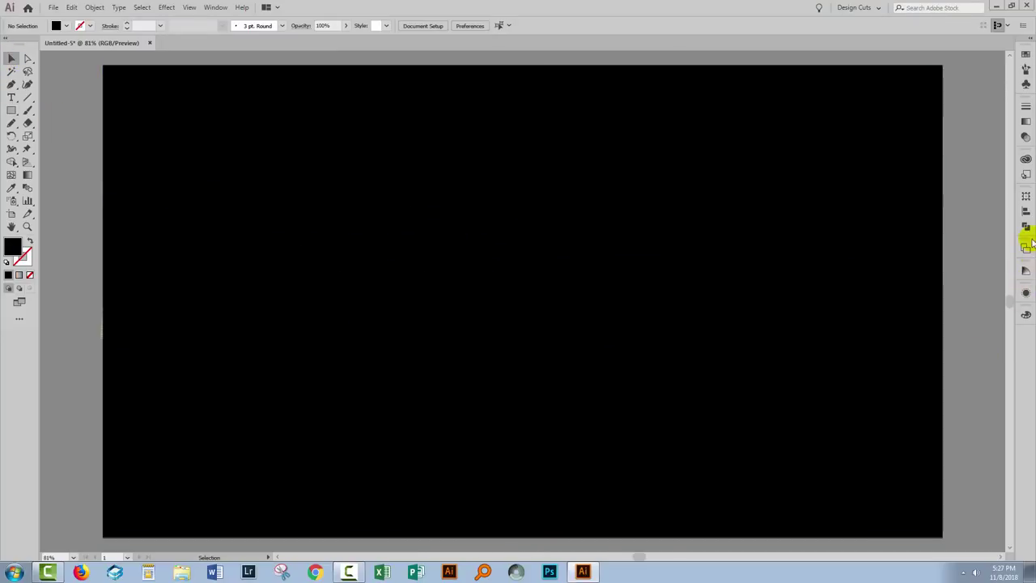
Target the ribbon's group in the layer list and turn on Isolate Blending in its opacity options.
click(1026, 240)
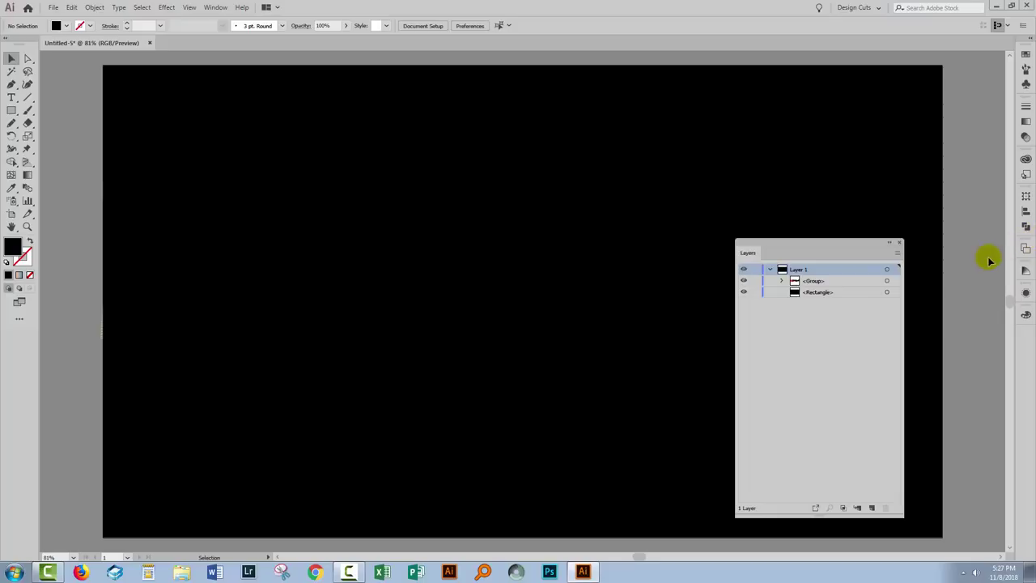
click(813, 281)
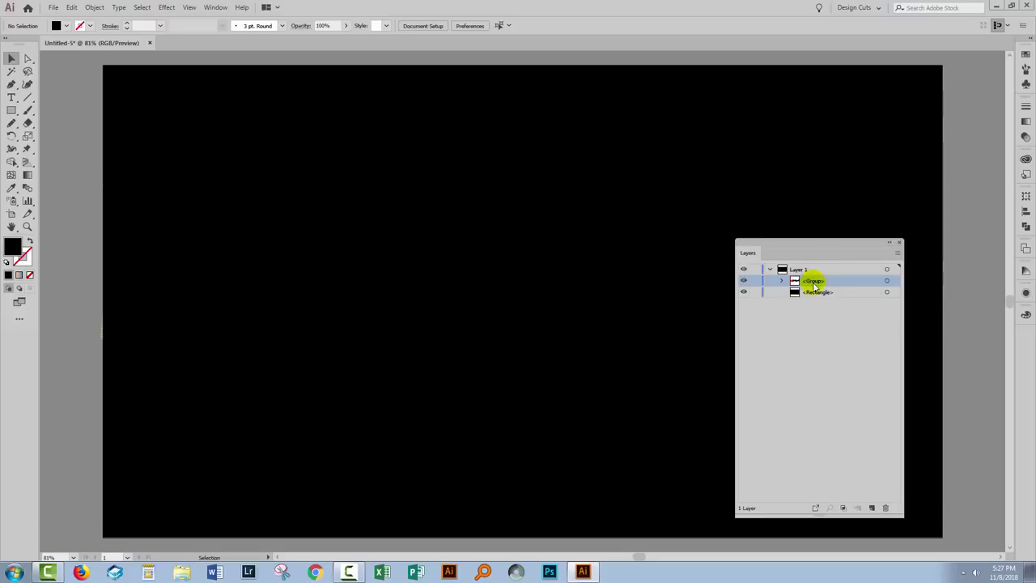
drag(780, 248, 843, 264)
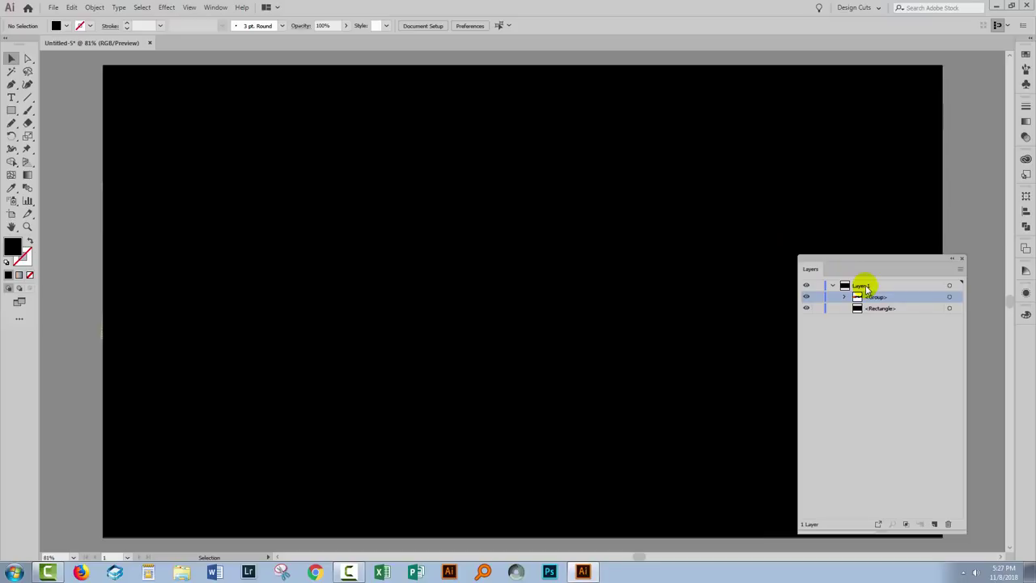
click(950, 298)
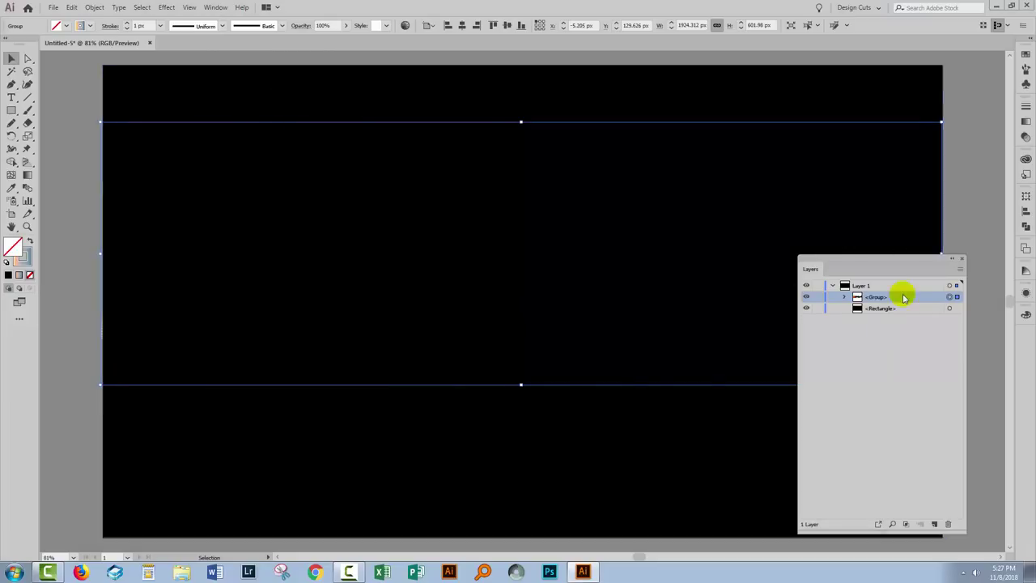
click(1027, 293)
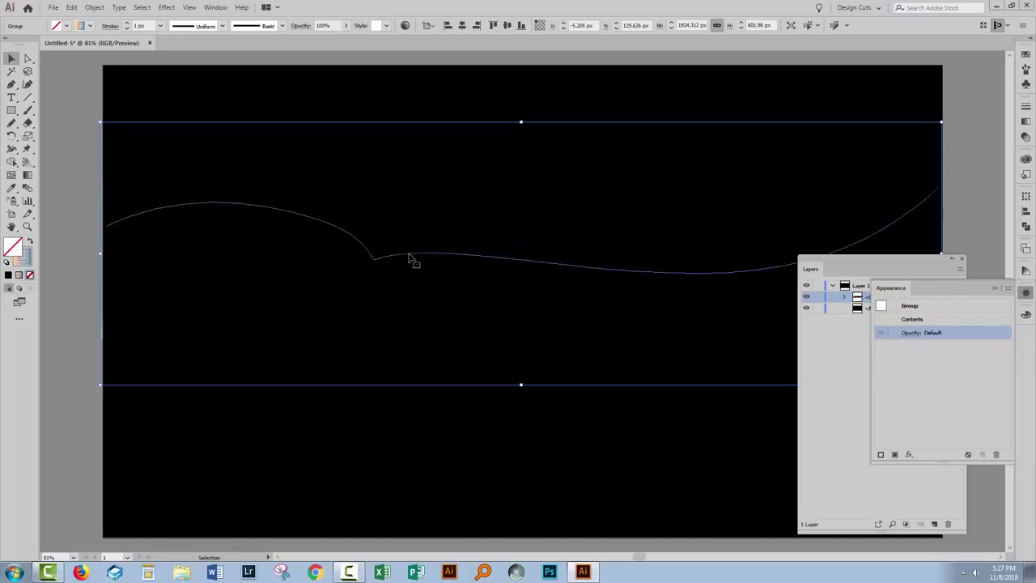
click(910, 334)
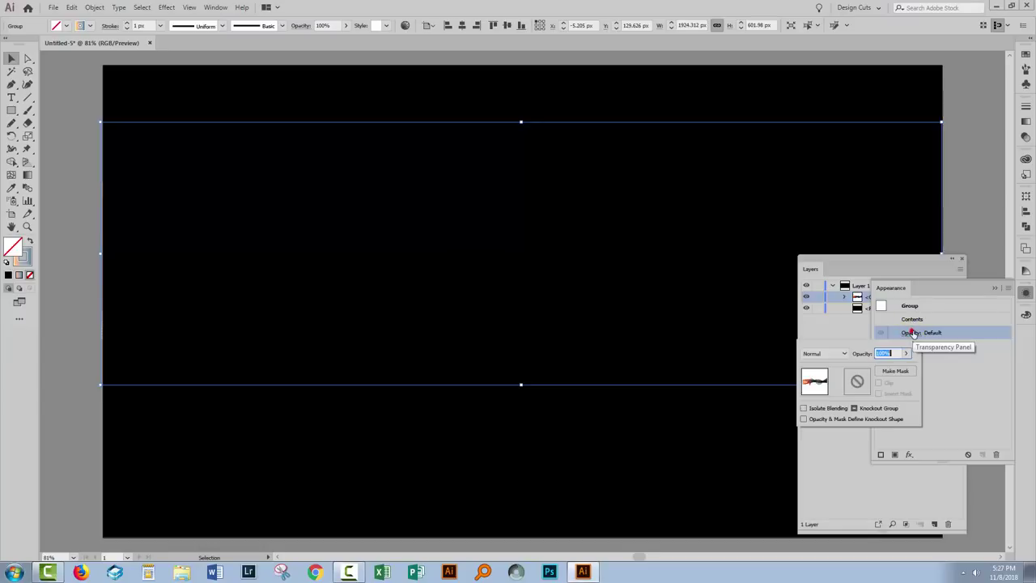
click(804, 409)
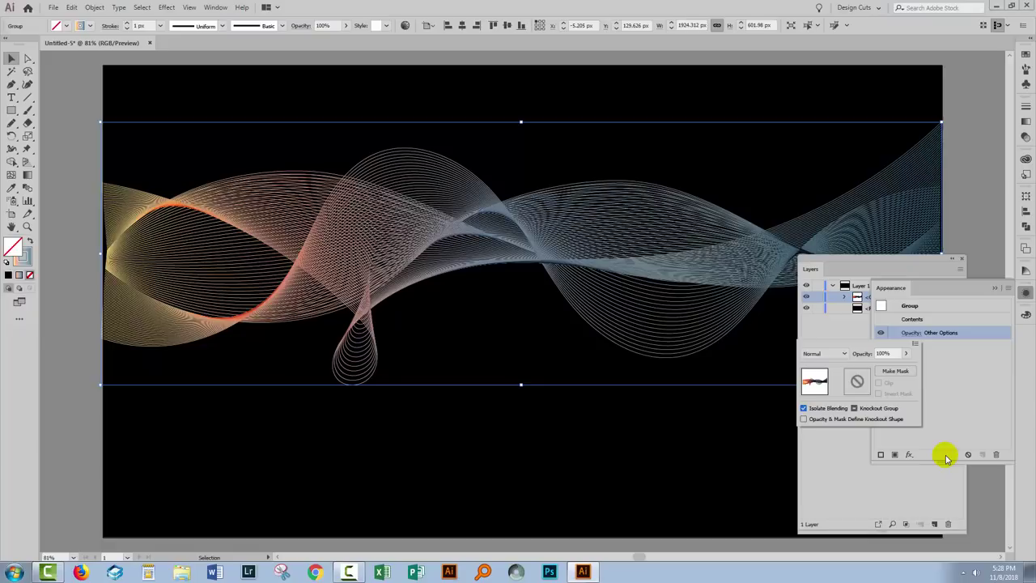
Close the opacity options, appearance settings and layer list, and deselect the ribbon group.
click(995, 290)
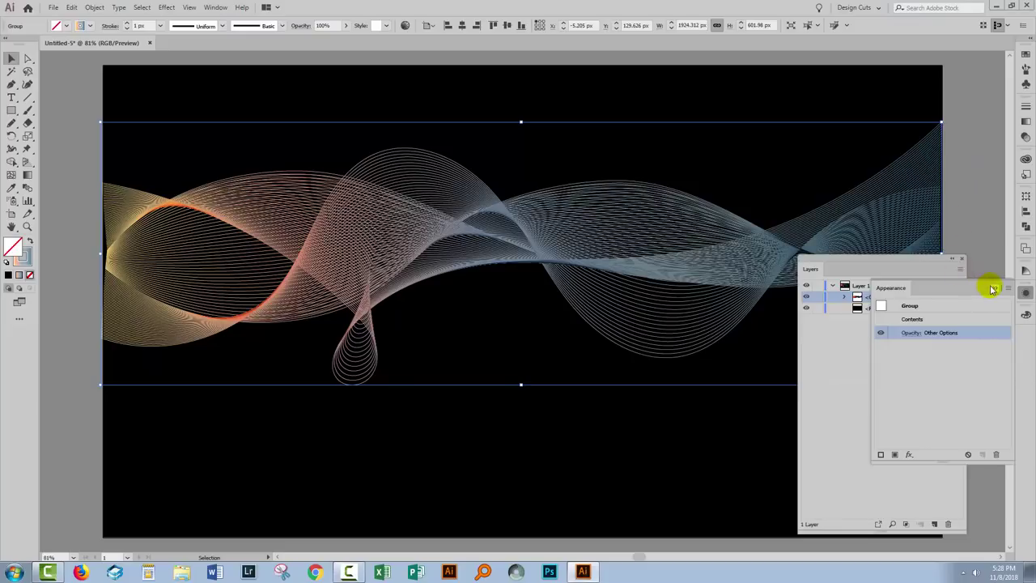
click(991, 285)
click(962, 259)
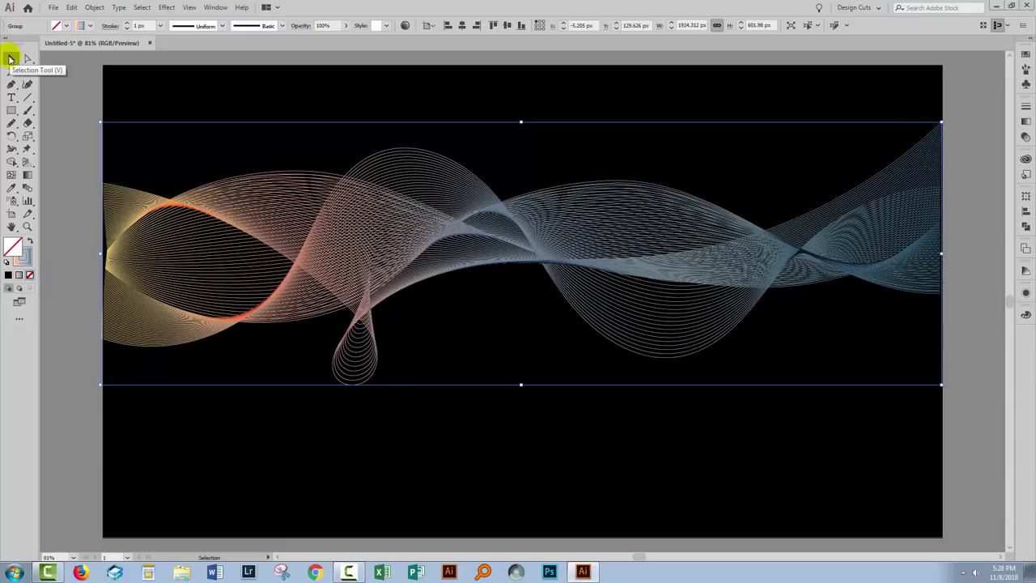
click(74, 142)
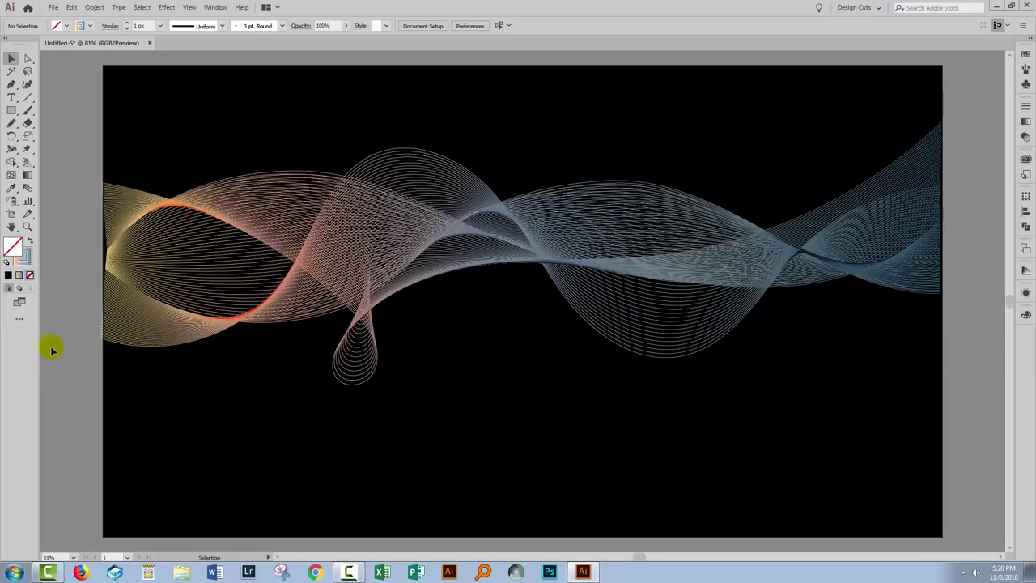
Turn the display of selection edges back on and leave the artwork deselected.
click(188, 8)
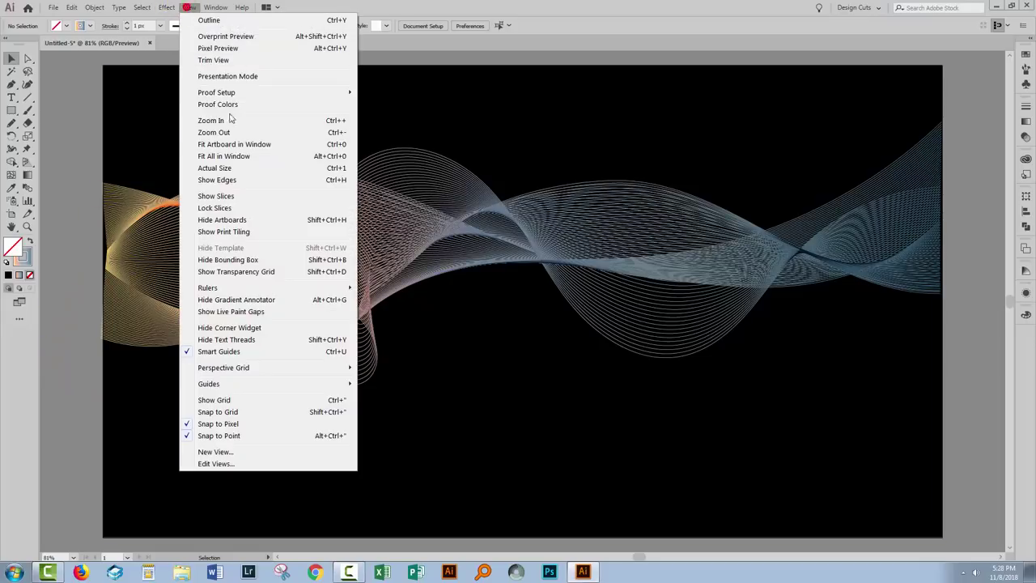
click(217, 181)
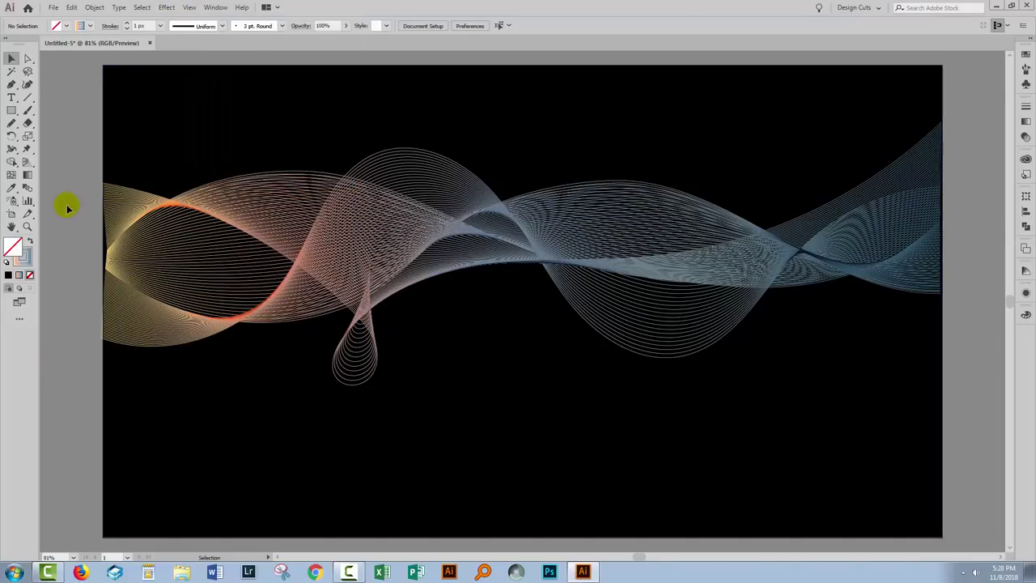
drag(69, 162, 113, 435)
click(67, 383)
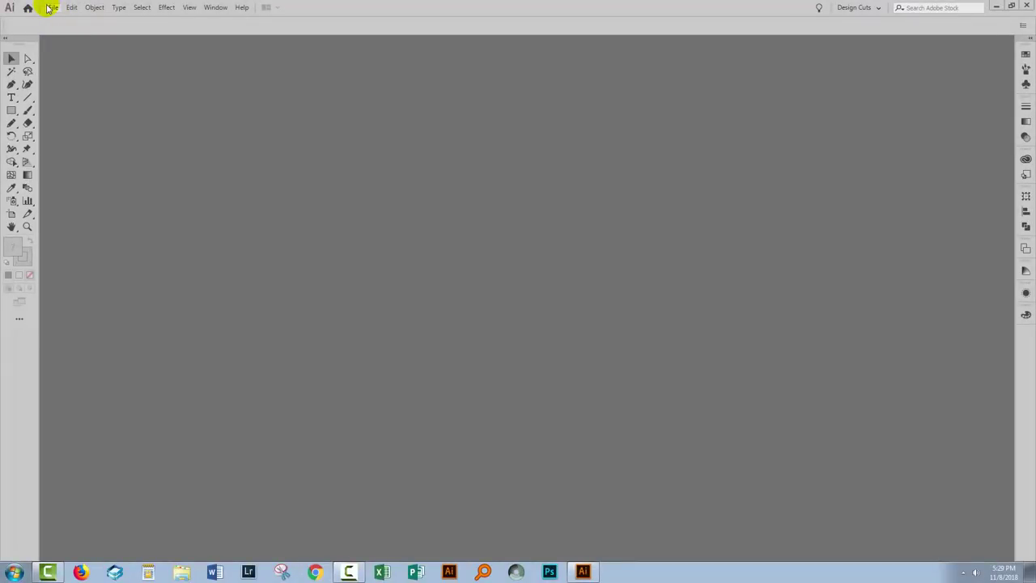
Create a new document from the recent Web preset of 1200 x 1200 px.
click(50, 8)
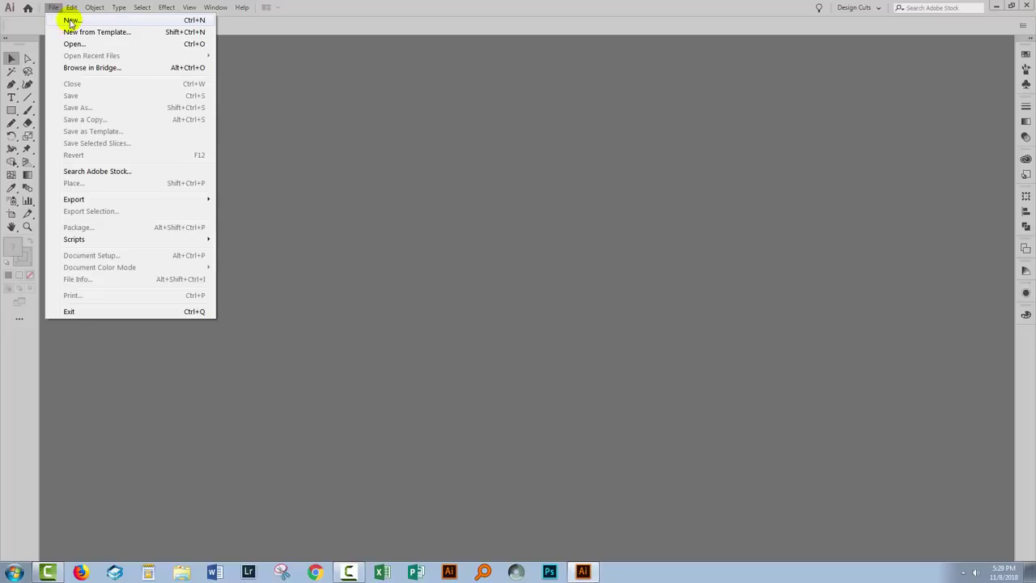
click(69, 20)
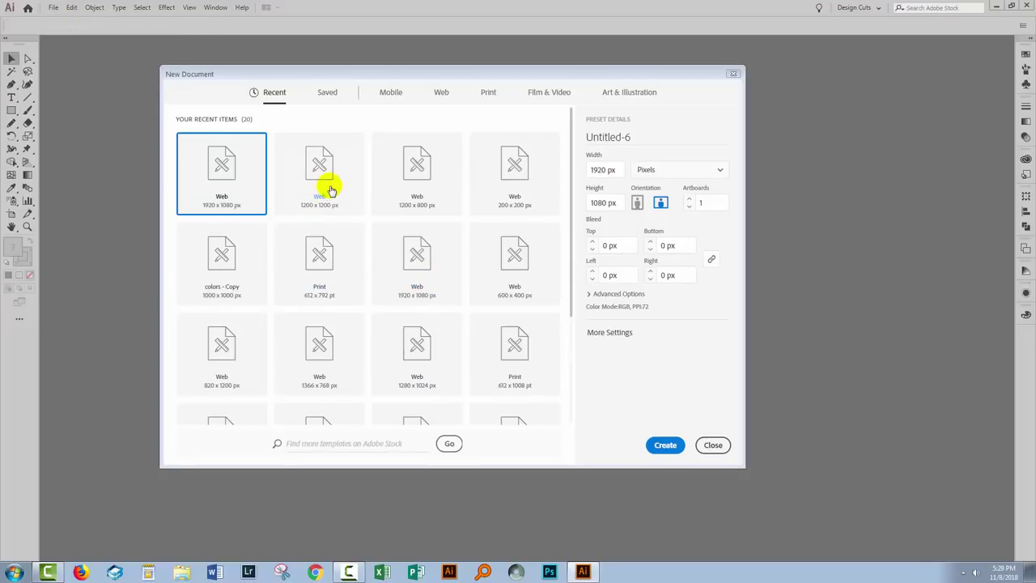
click(326, 183)
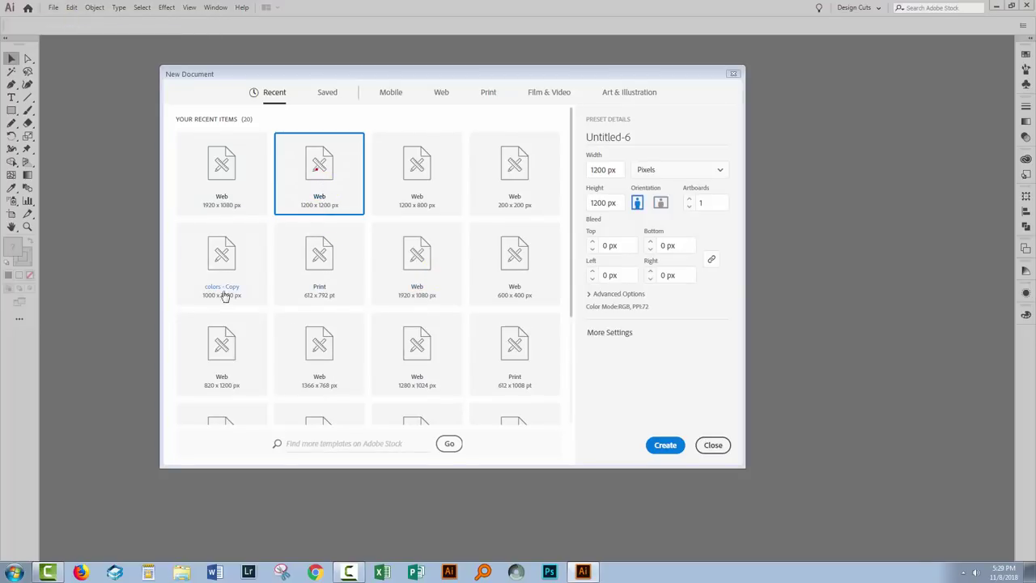
click(663, 443)
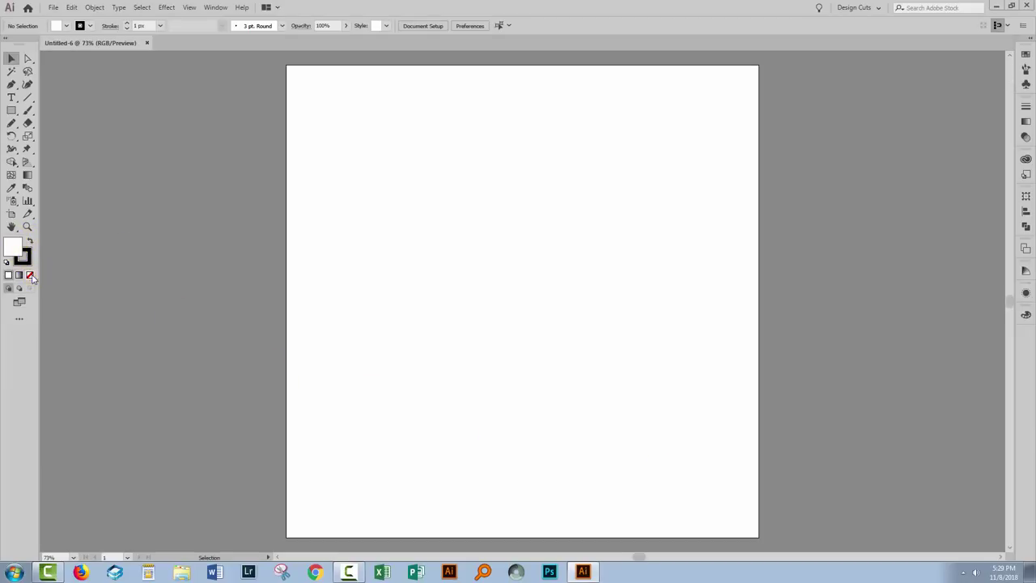
Draw a horizontal line about 405 px long from near the artboard's centre, with a black stroke and no fill.
click(25, 258)
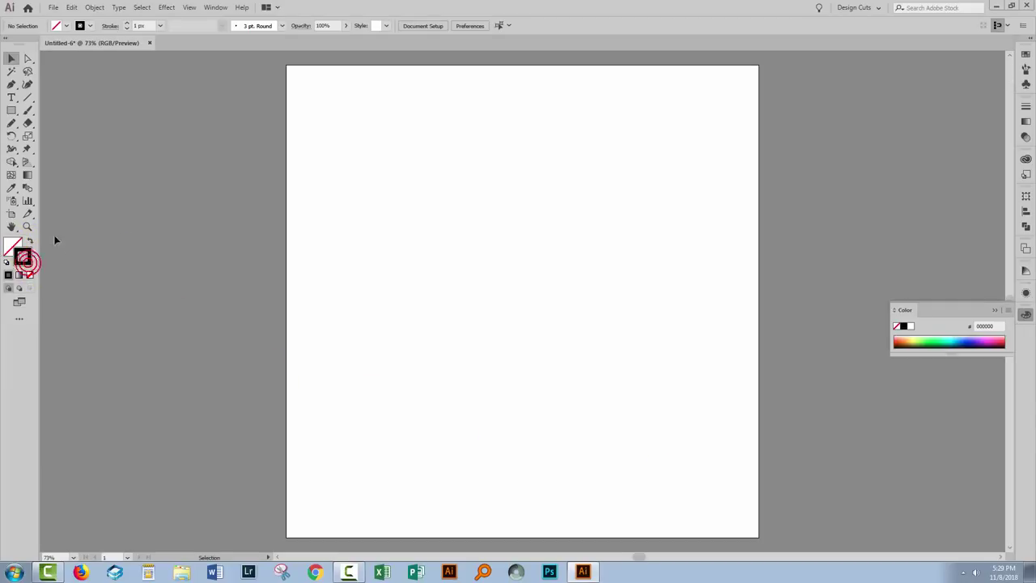
click(27, 98)
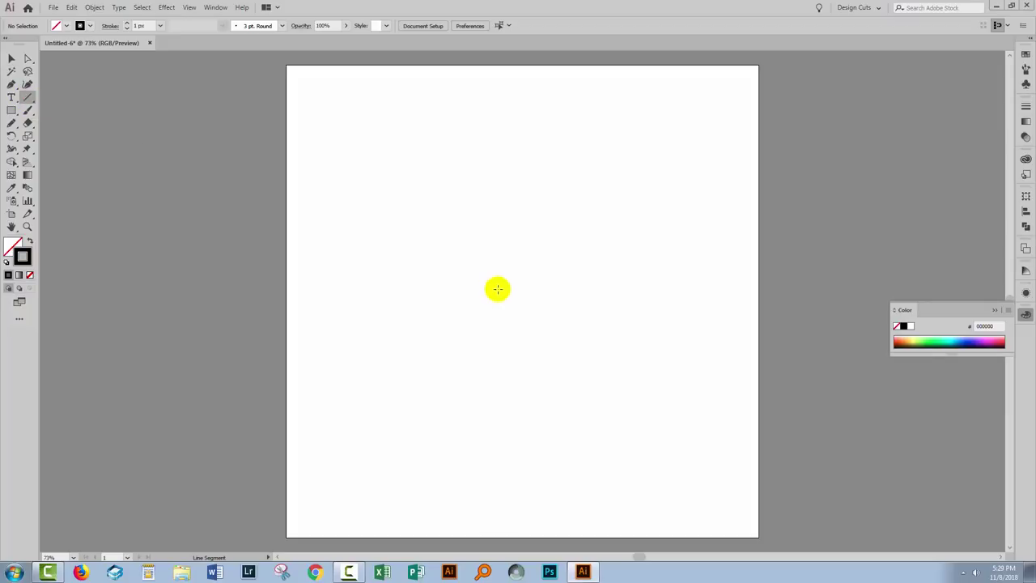
drag(519, 273, 678, 273)
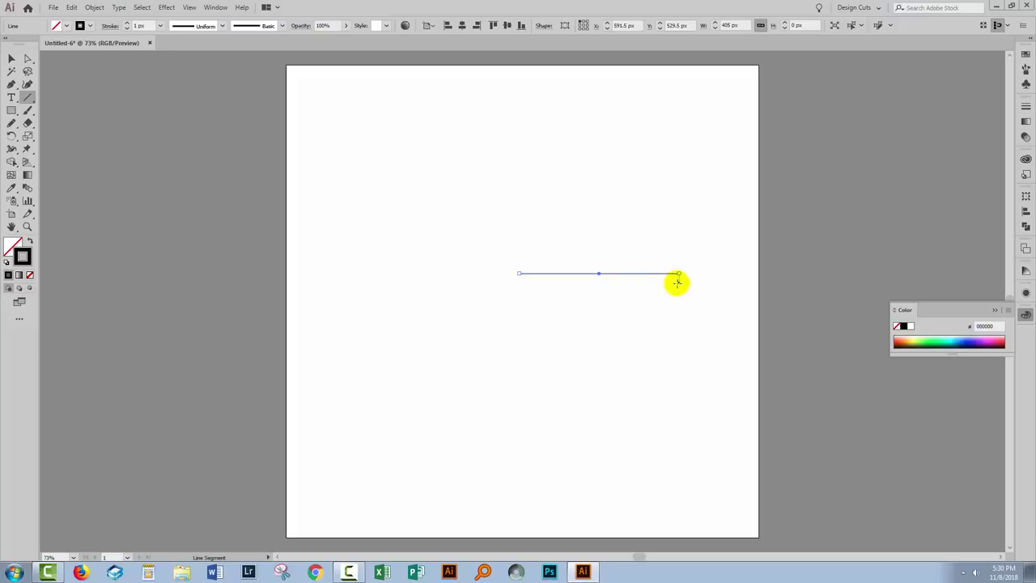
Open the Transform effect for the selected horizontal line and turn on its preview.
click(11, 59)
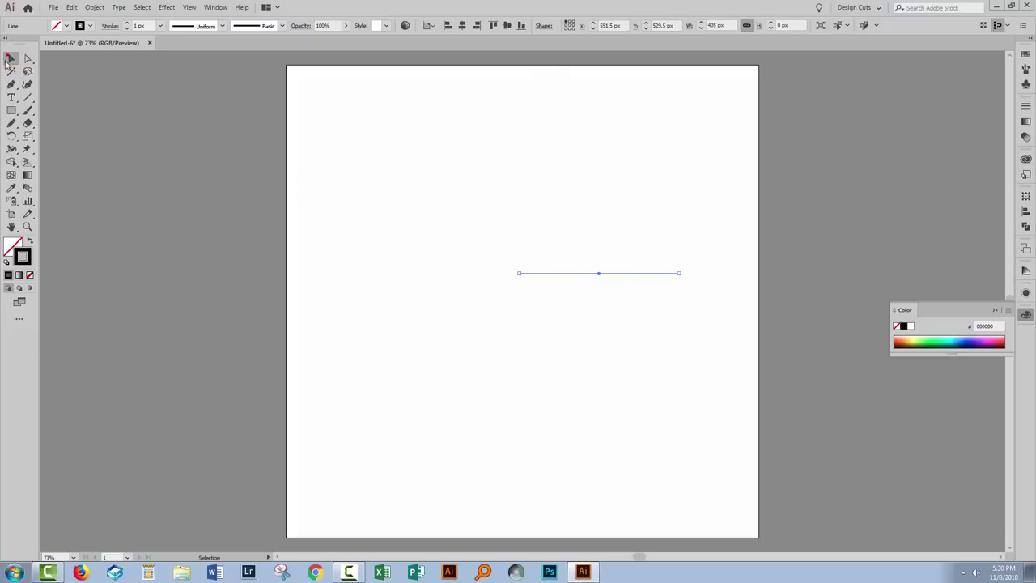
click(438, 313)
click(555, 274)
click(244, 27)
click(176, 7)
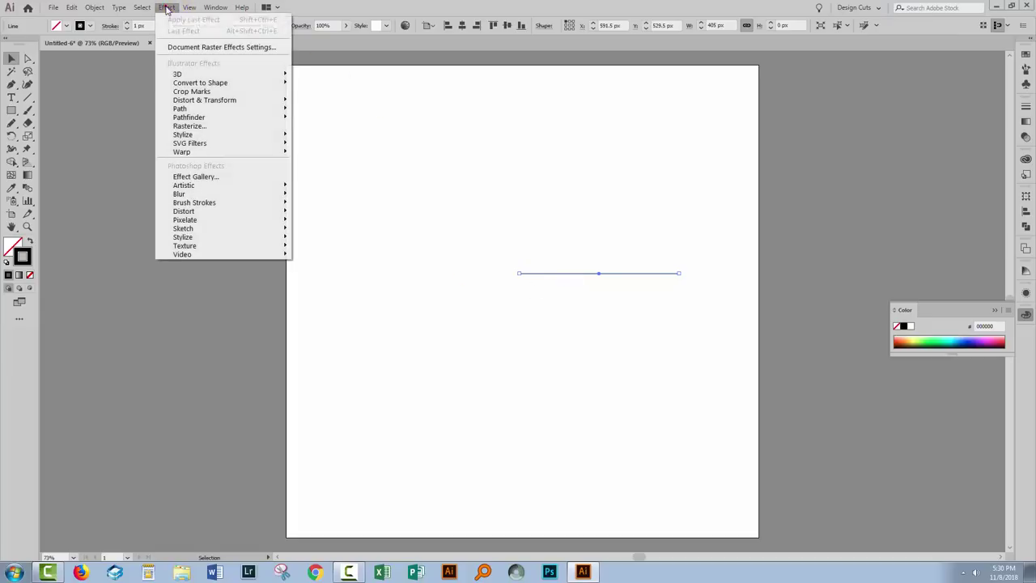
mouse_move(196, 99)
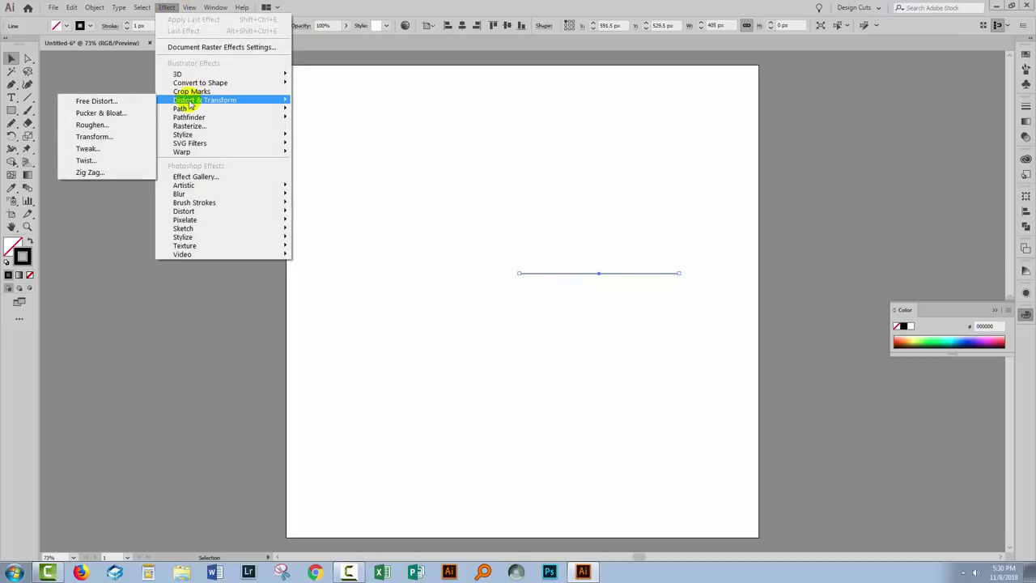
click(106, 137)
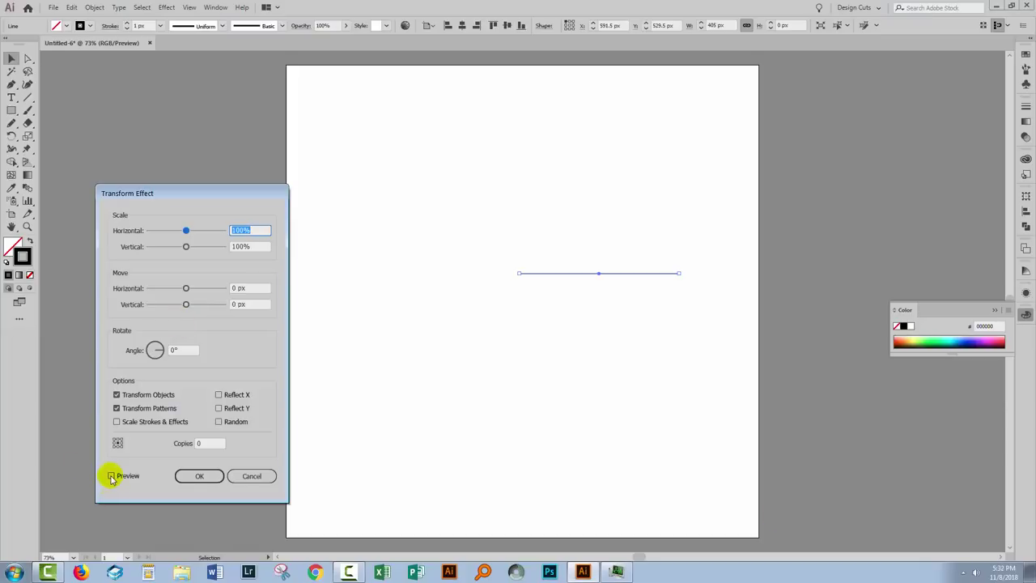
click(112, 477)
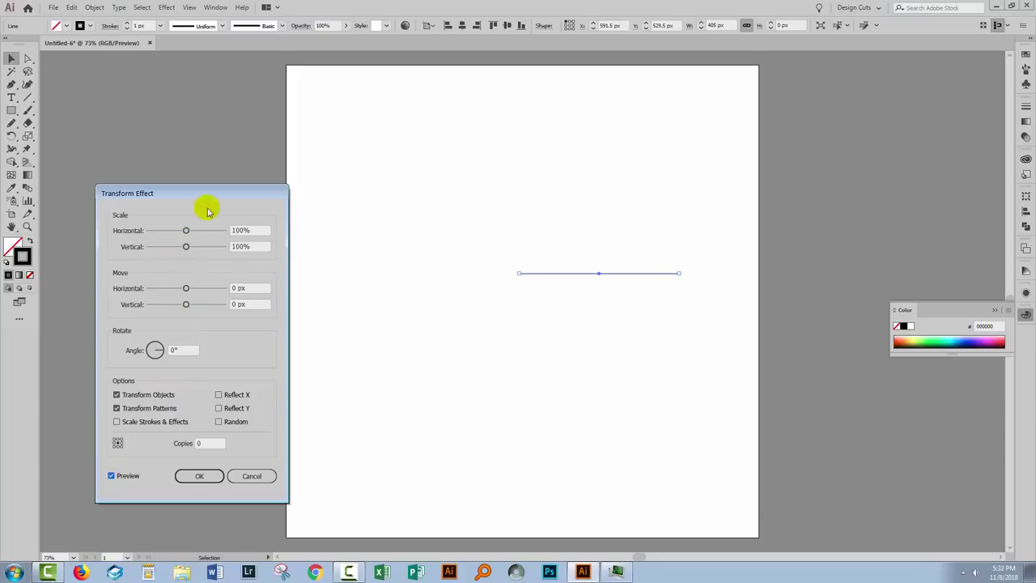
Set the Transform effect's horizontal and vertical scale to 97% and its rotation angle to 29°.
click(259, 230)
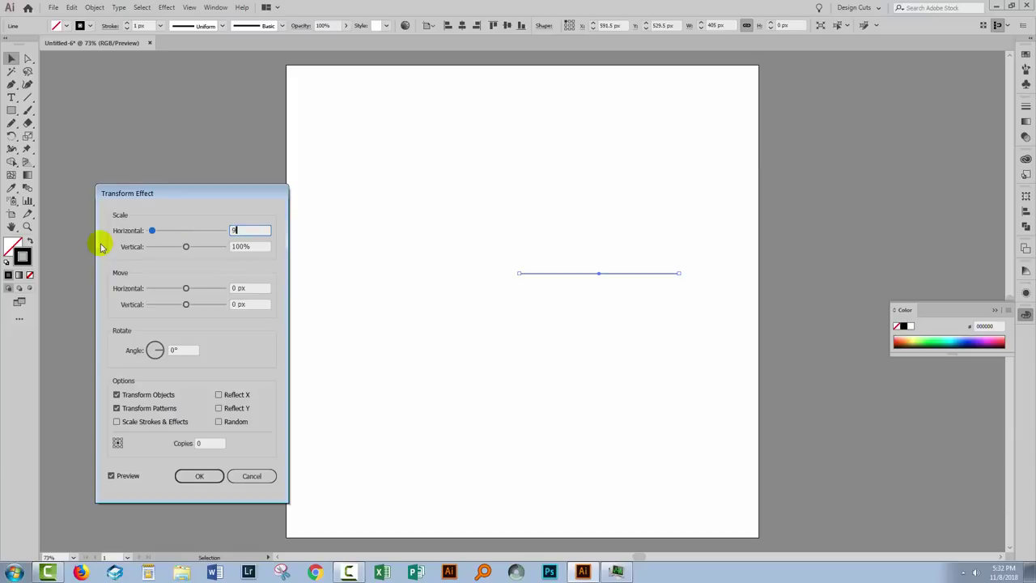
text(97)
key(Tab)
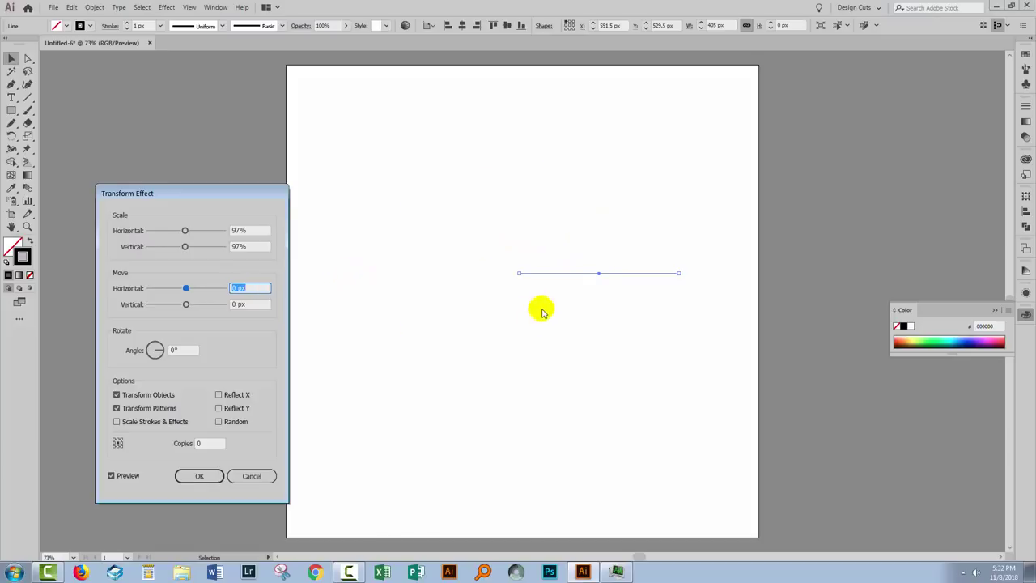
click(173, 350)
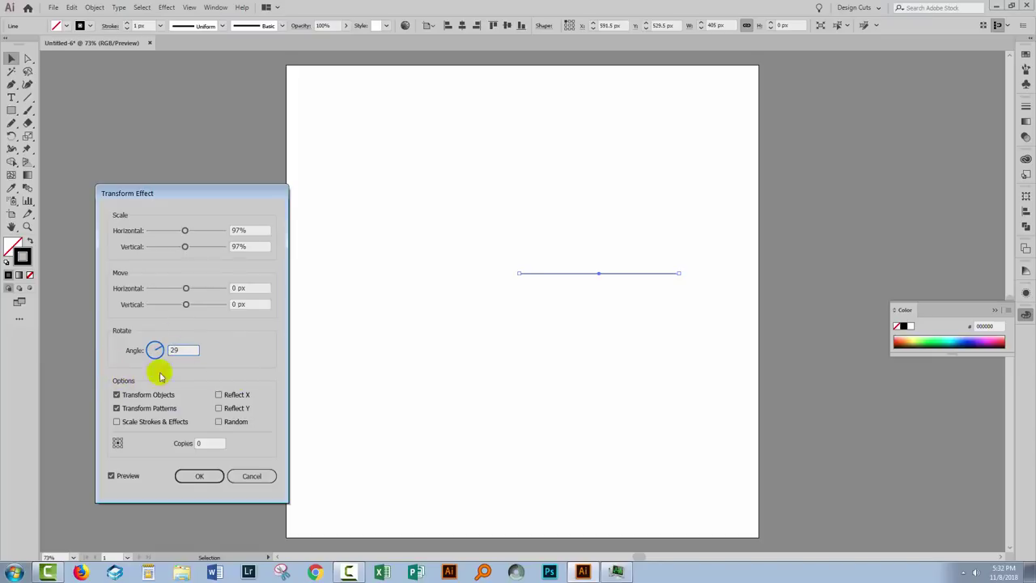
click(215, 443)
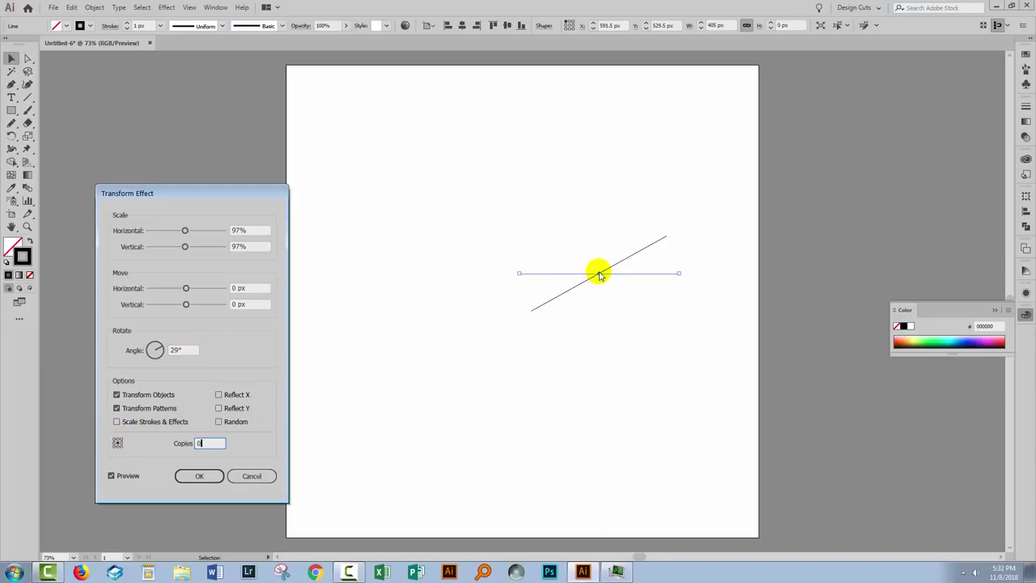
Move the effect's reference point to the line's left end and set the copies to 60.
click(115, 442)
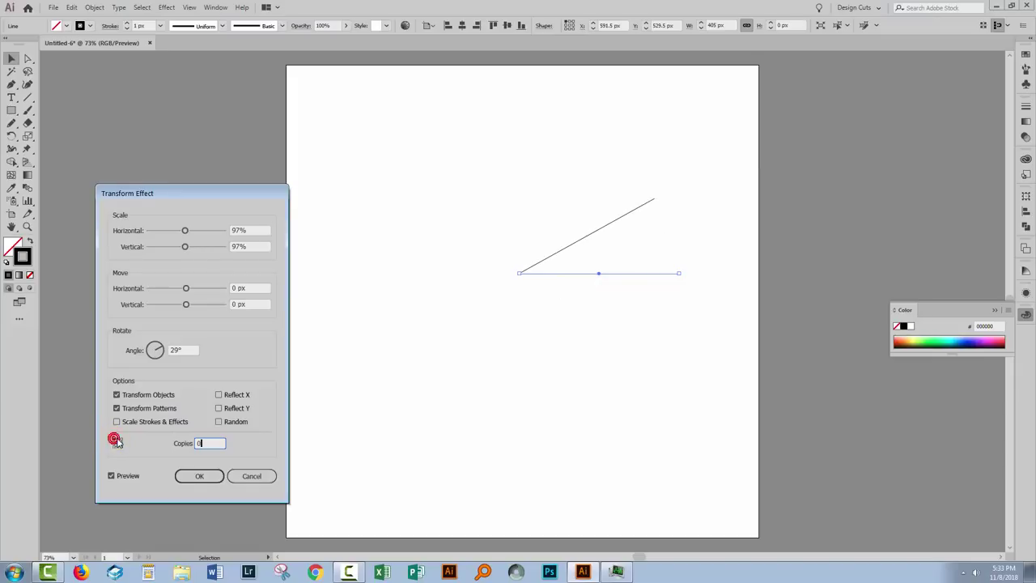
click(217, 439)
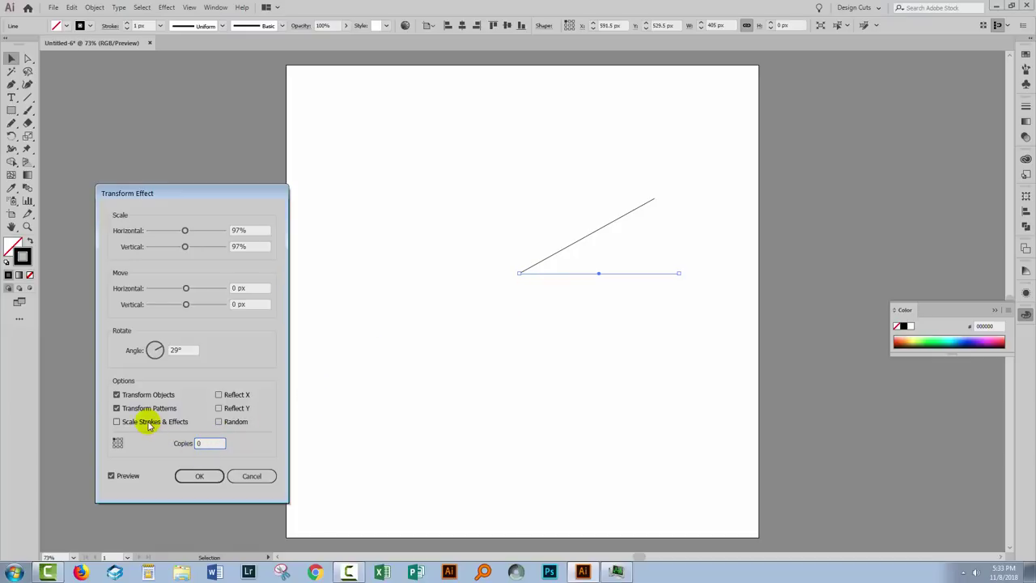
text(60)
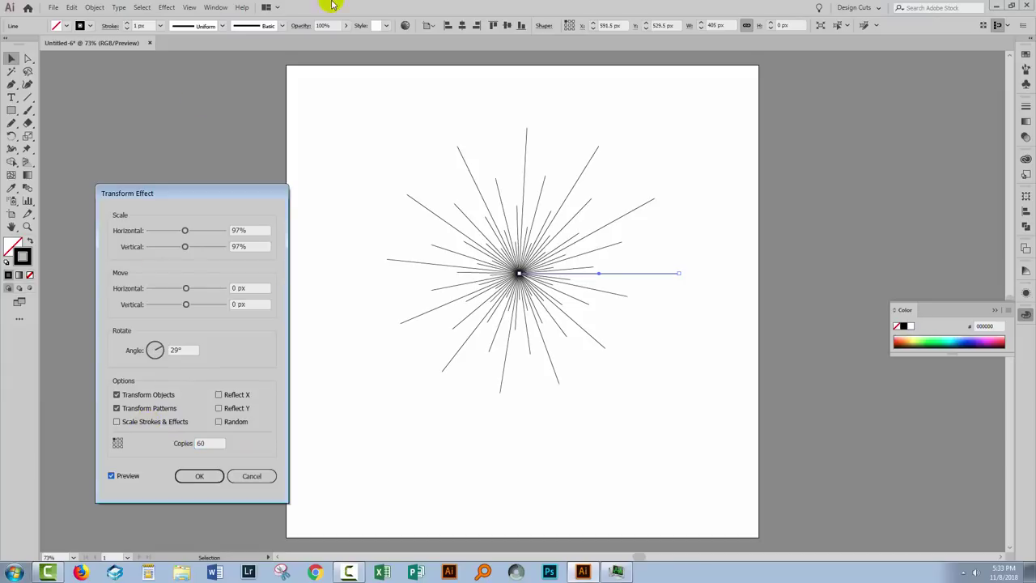
Try rotation angles of 30° and 31° for the rays and return to 29°.
click(186, 350)
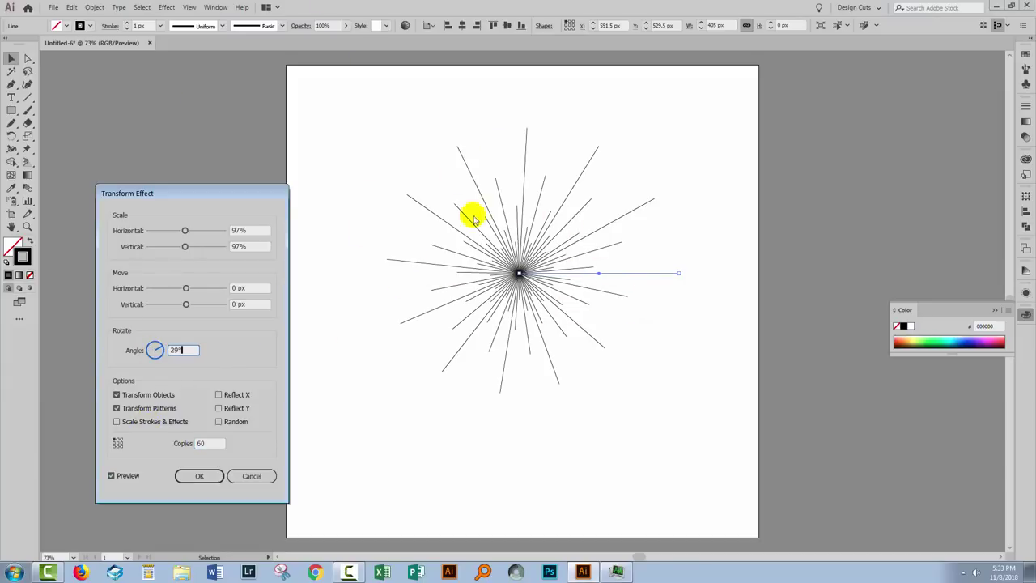
key(Up)
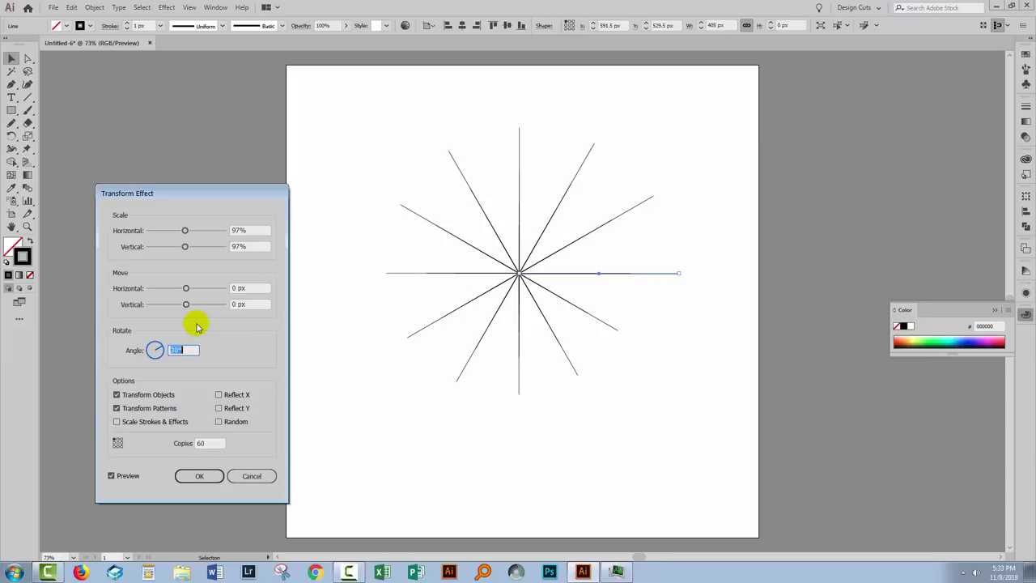
key(Up)
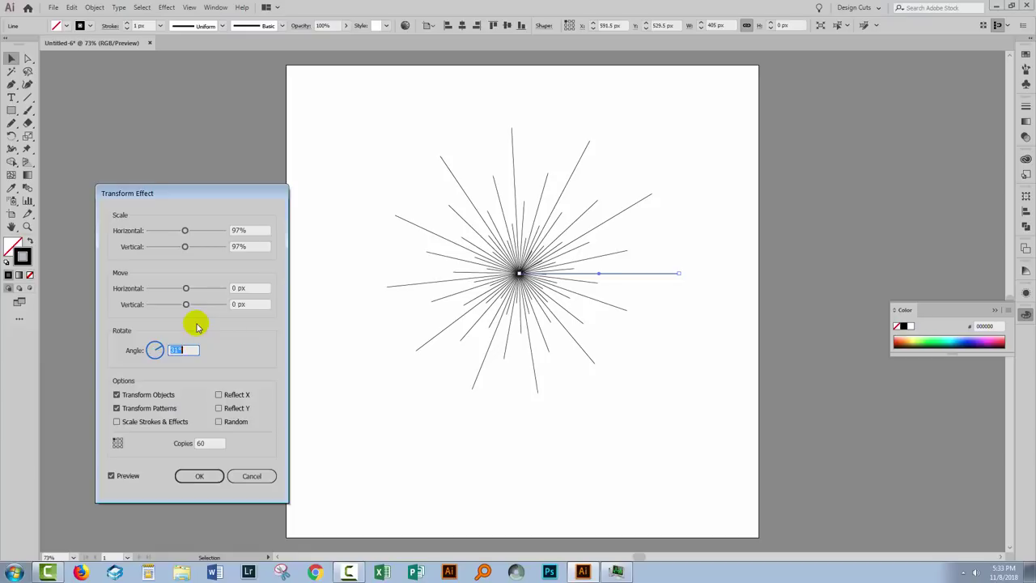
key(Down)
key(Down)
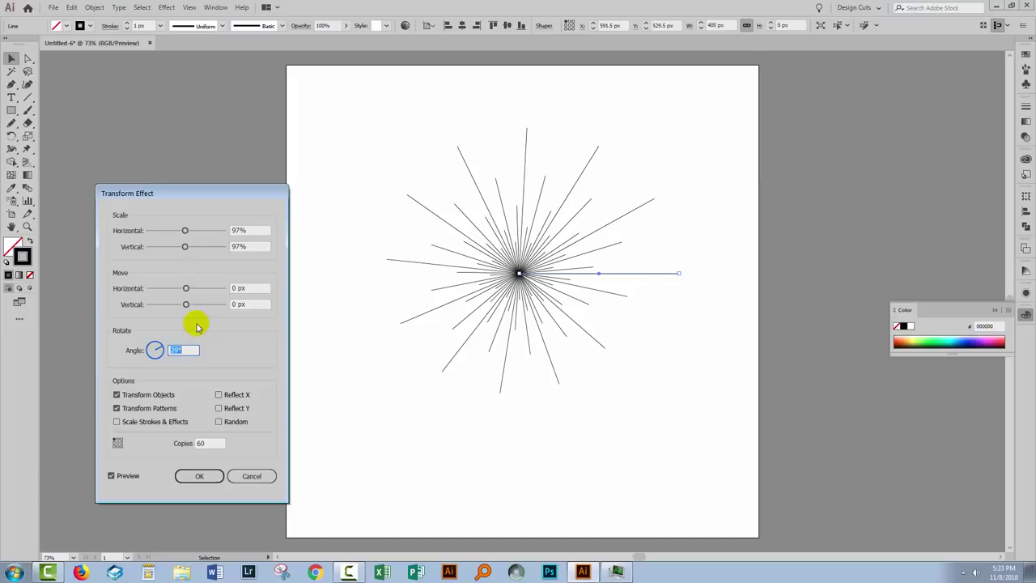
key(Up)
key(Down)
Set the number of copies to 61 and apply the Transform effect.
click(211, 443)
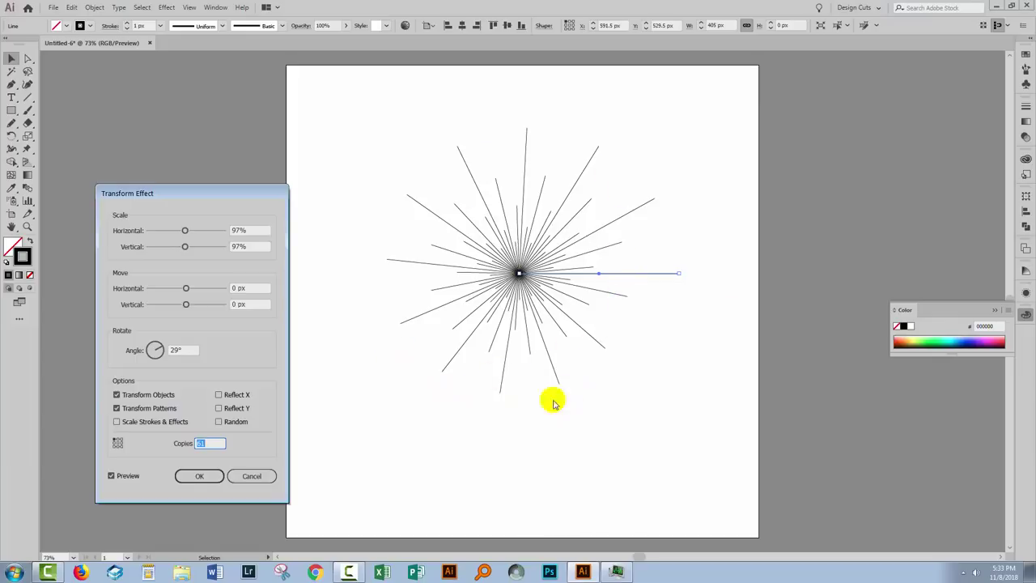
click(192, 478)
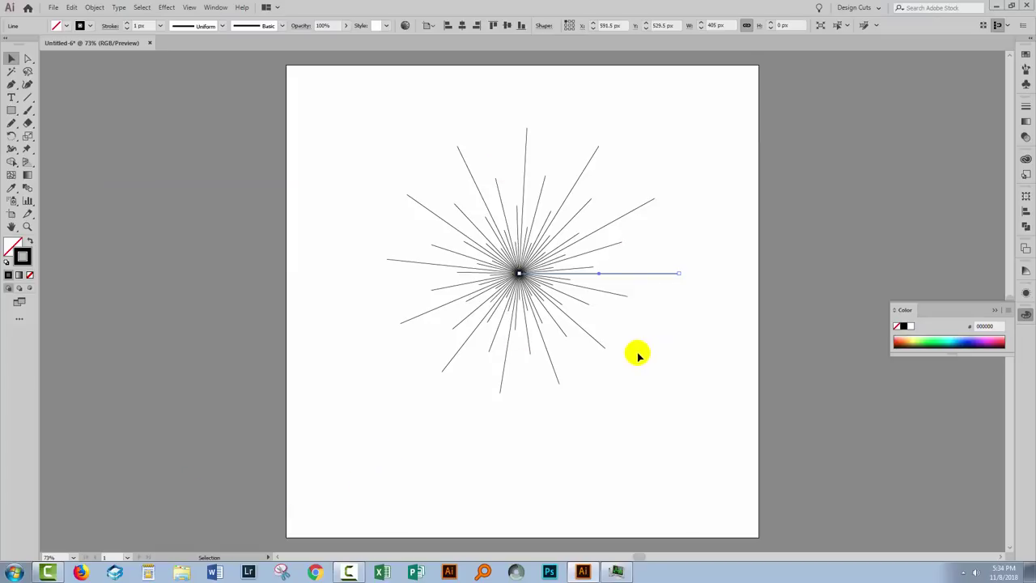
Hide the Transform effect in the line's appearance settings to check the original path, and show it again.
click(1026, 293)
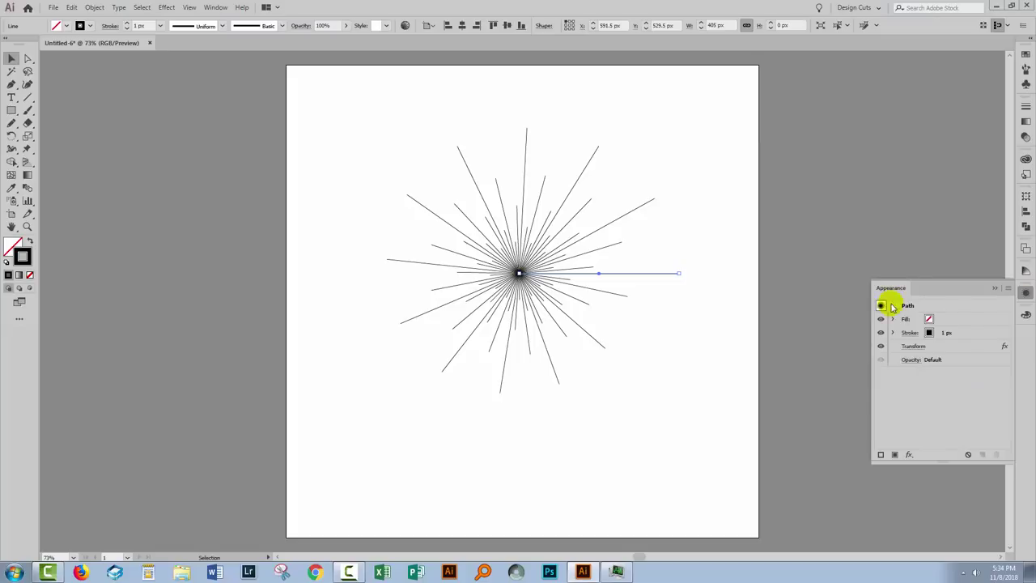
click(880, 347)
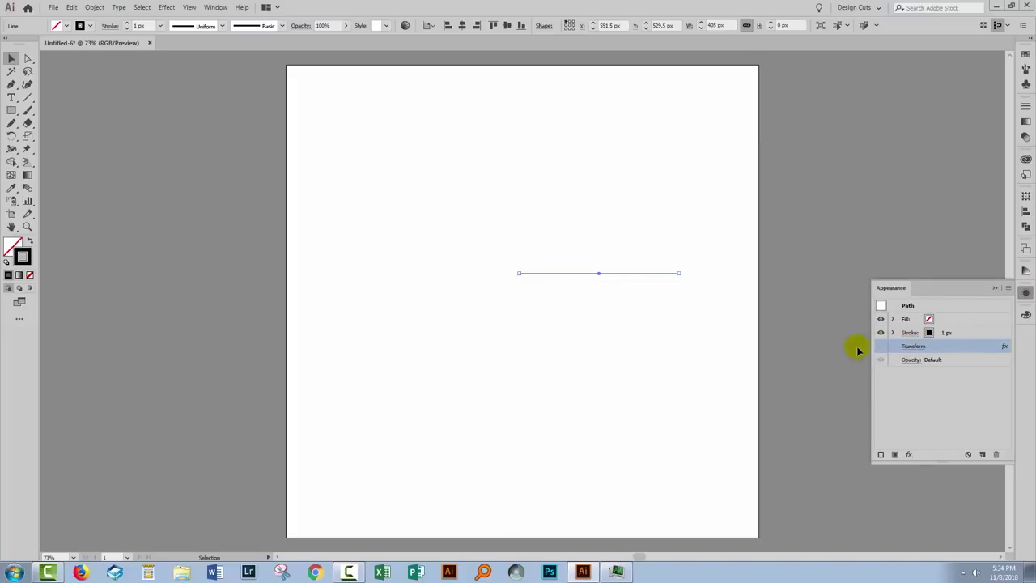
click(881, 347)
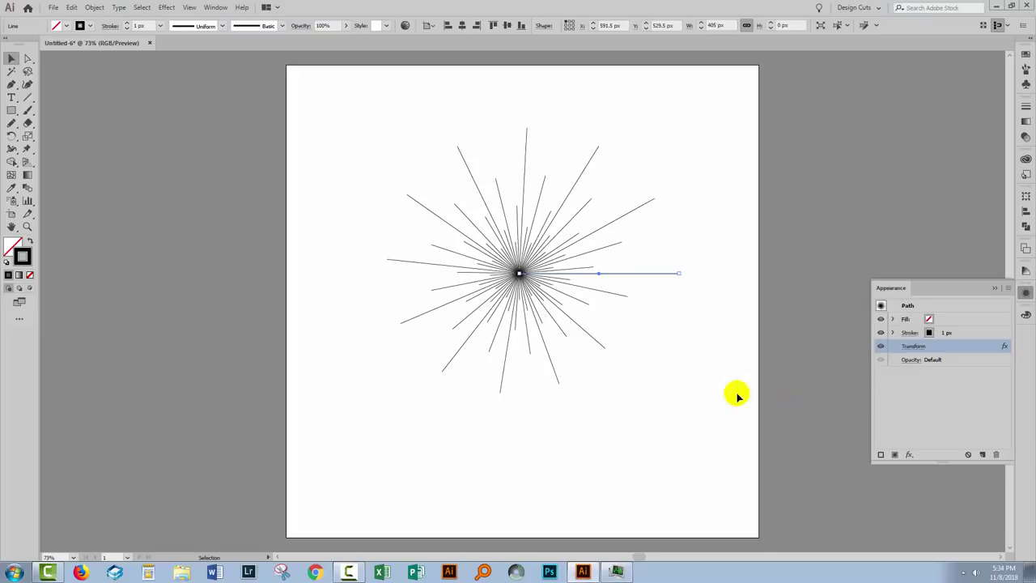
Select the starburst and expand its appearance into editable paths.
click(398, 193)
drag(397, 192, 581, 353)
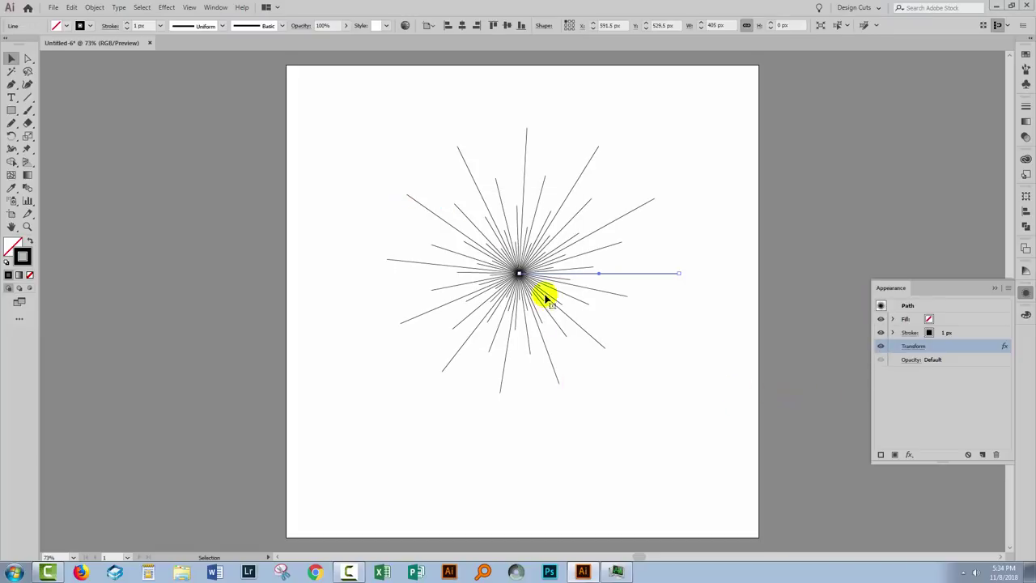
click(92, 8)
click(122, 135)
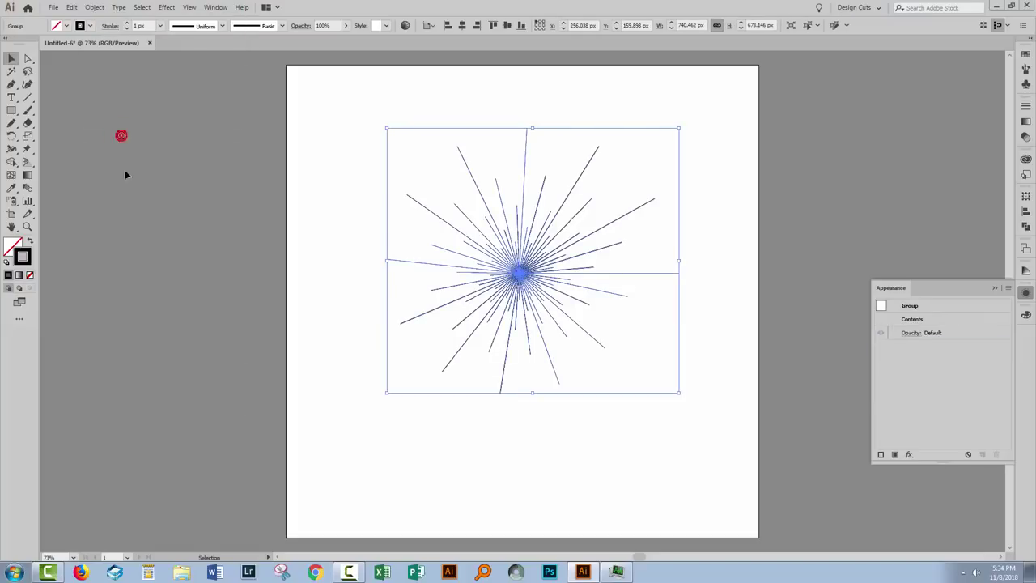
Show the layer list and expand Layer 1 and its line group to inspect the nested groups.
click(1027, 275)
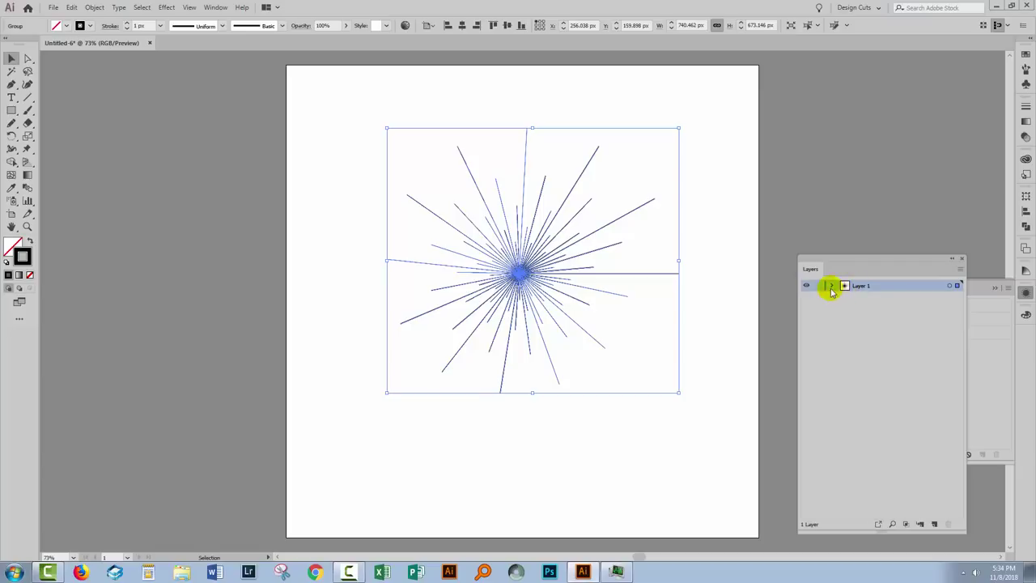
click(831, 286)
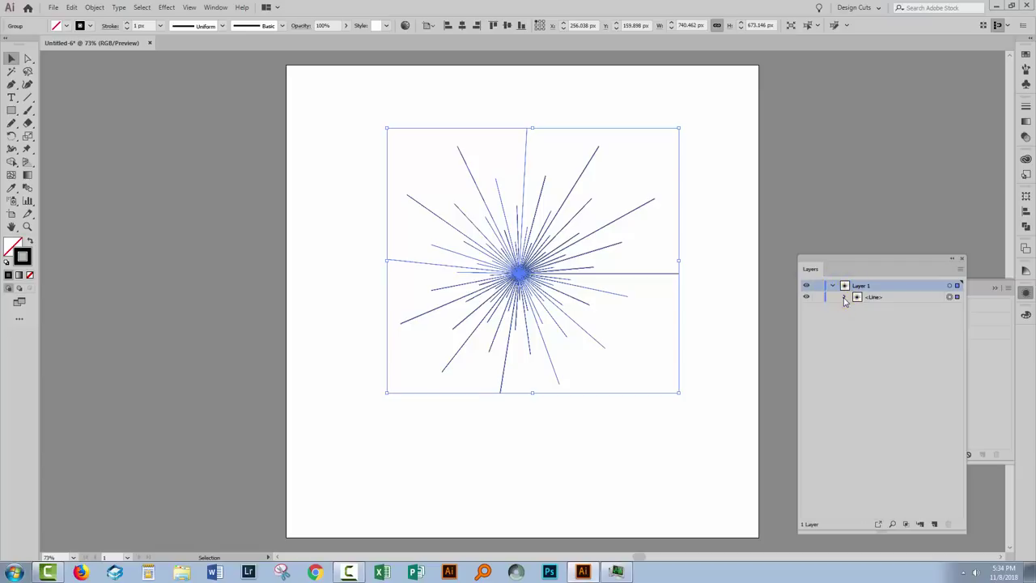
click(844, 297)
click(895, 309)
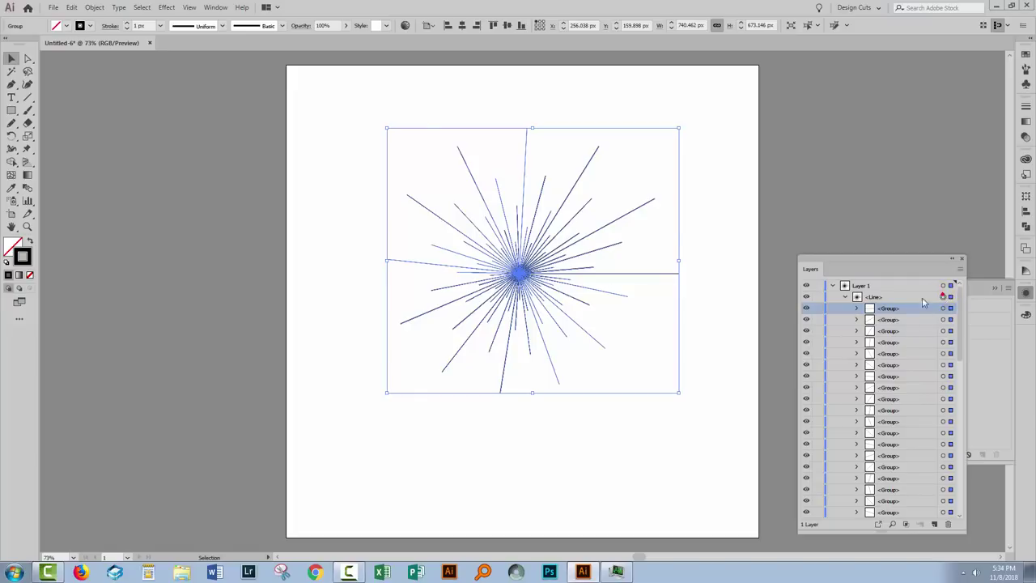
Ungroup the expanded starburst twice so that every ray is a separate path.
click(94, 7)
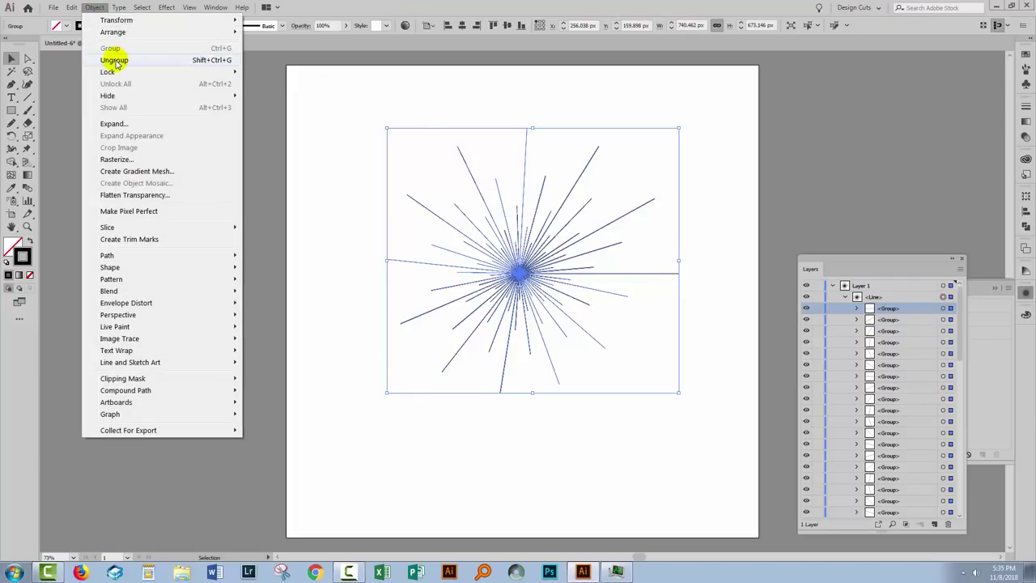
click(114, 61)
click(94, 8)
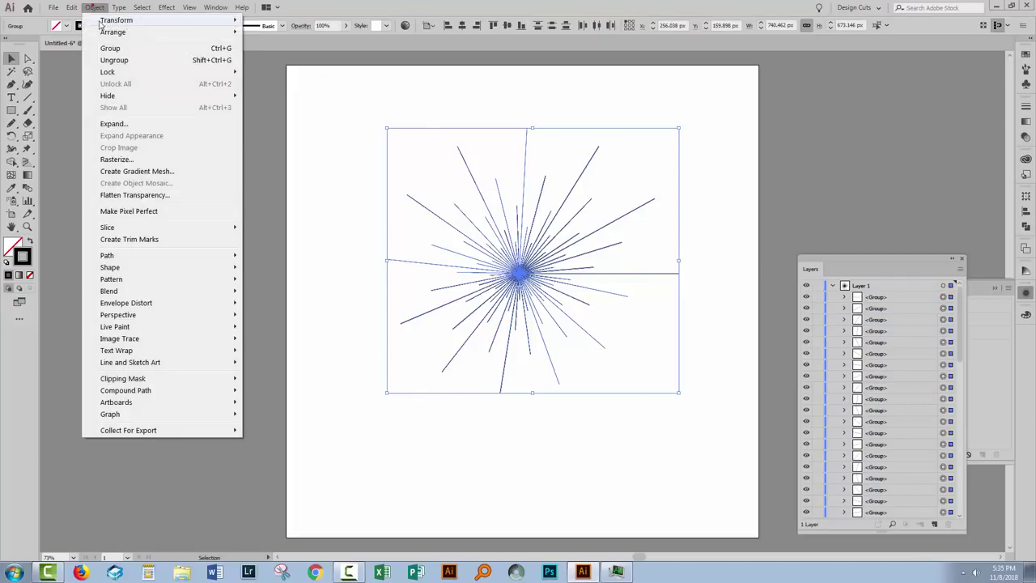
click(111, 59)
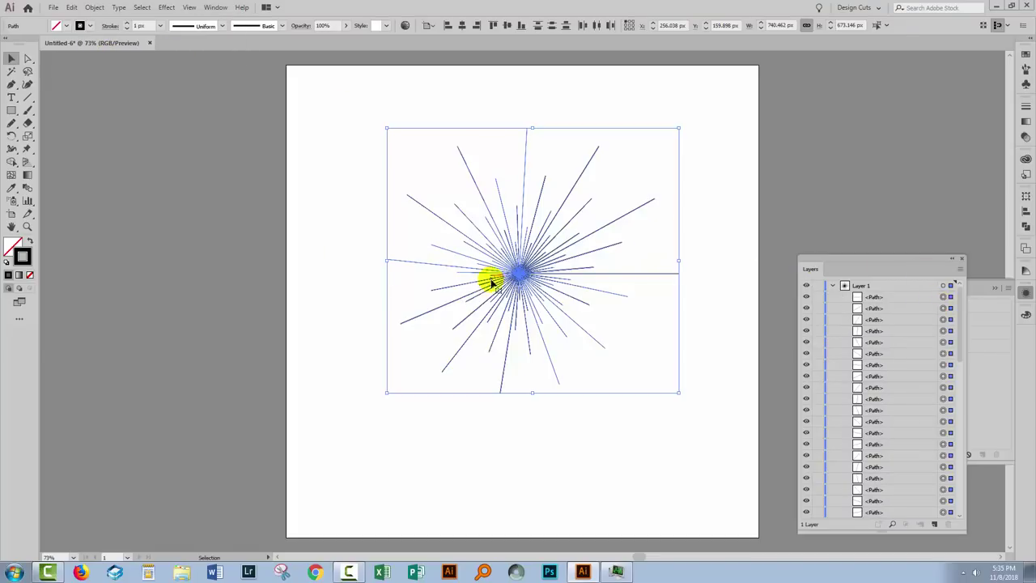
Select all the rays and apply a white-to-black radial gradient to their strokes.
click(723, 345)
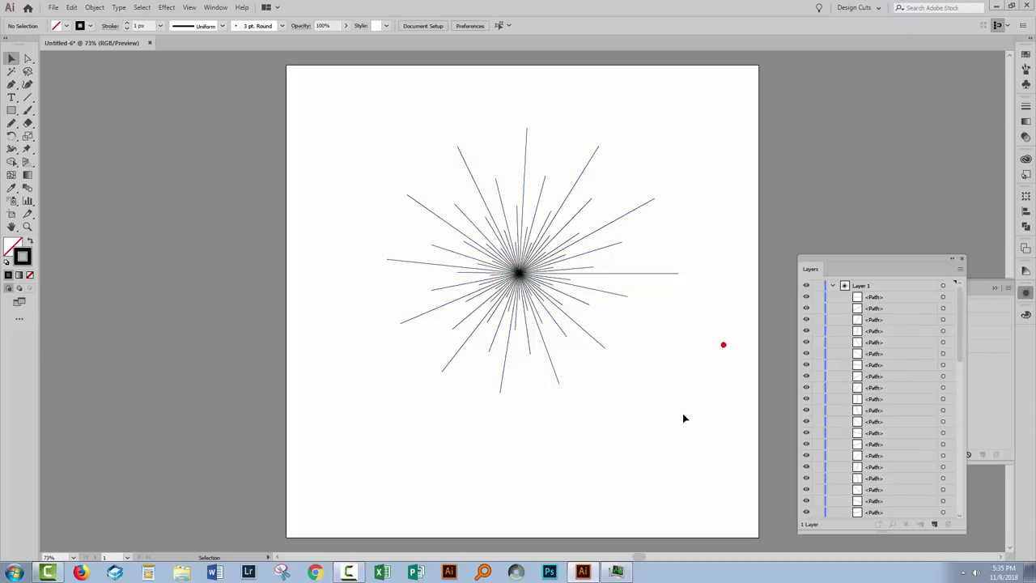
drag(690, 427, 349, 143)
click(347, 123)
drag(710, 422, 366, 166)
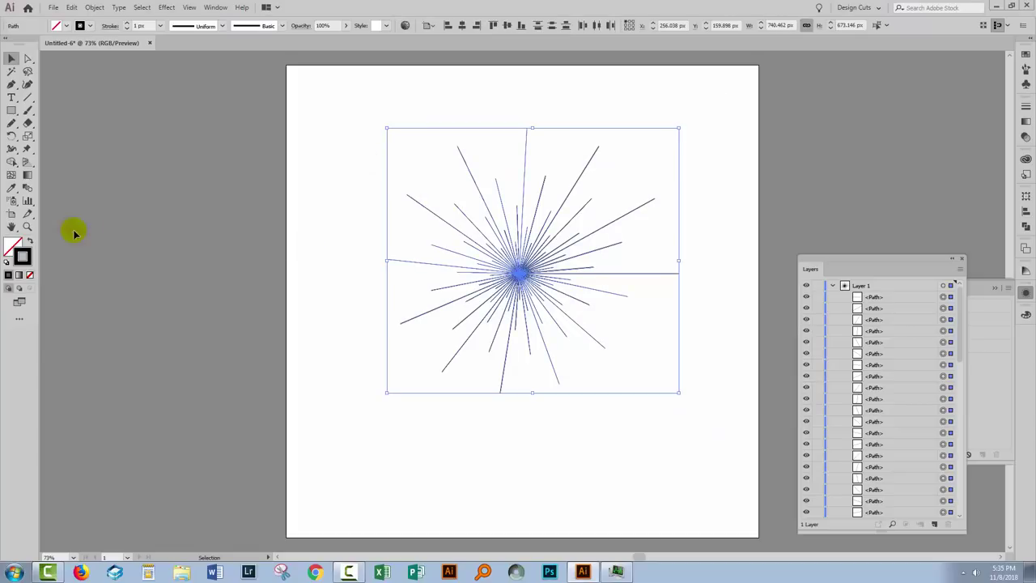
click(18, 276)
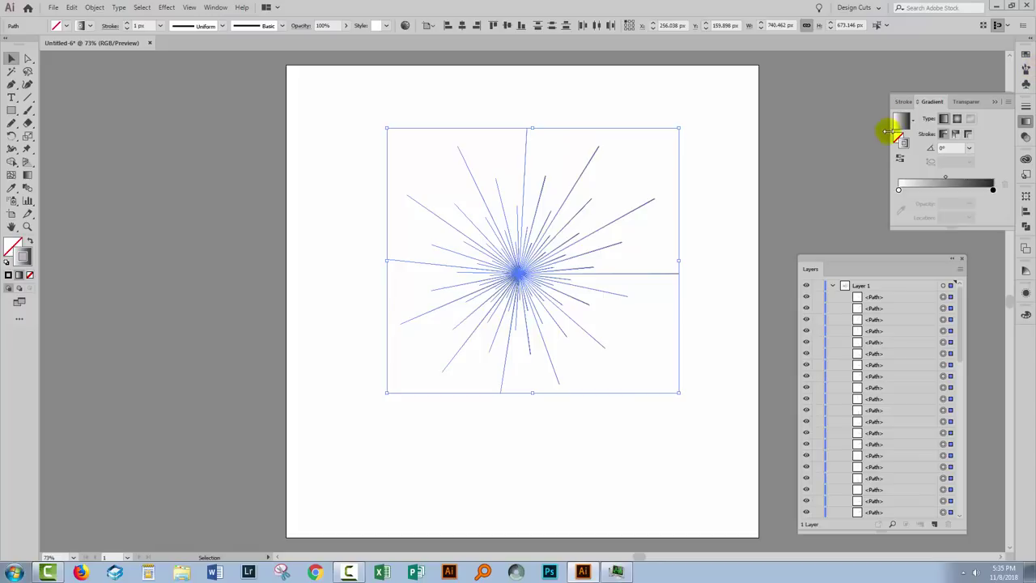
click(958, 120)
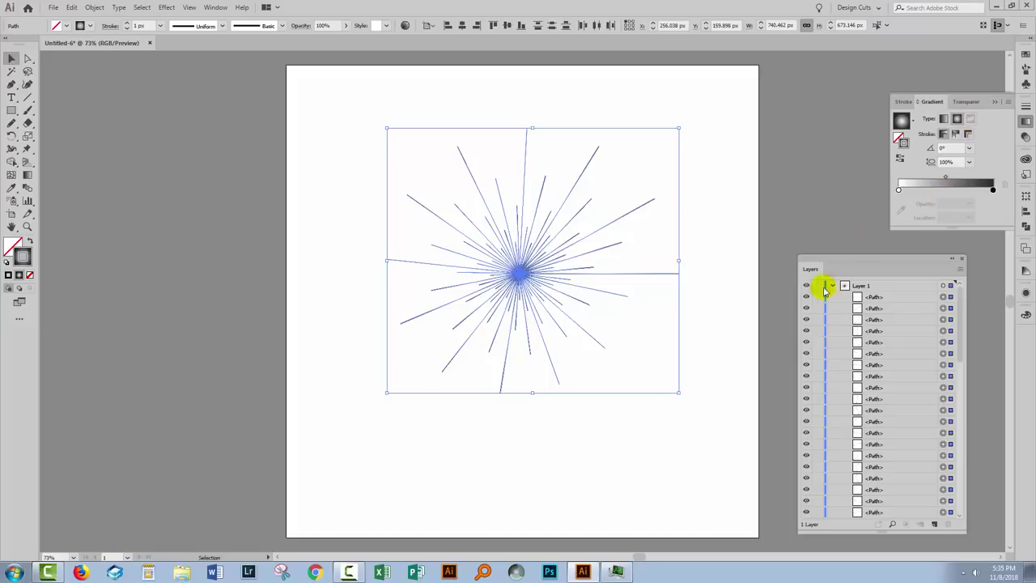
Hide the selection edges of the rays while keeping them selected with the Selection tool.
key(a)
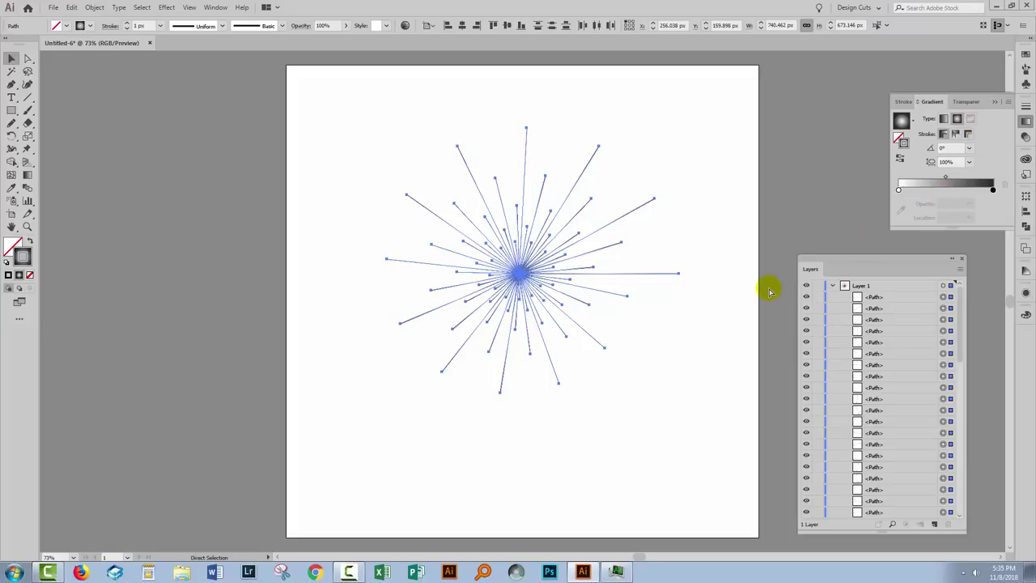
key(v)
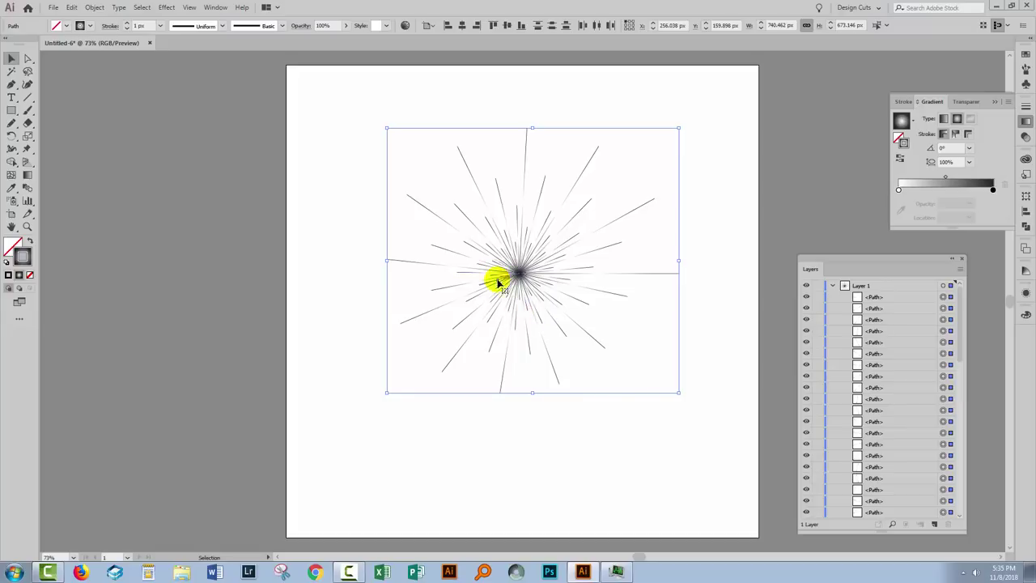
Set the stroke weight of all the starburst rays to 2 px.
click(659, 453)
drag(651, 404, 392, 115)
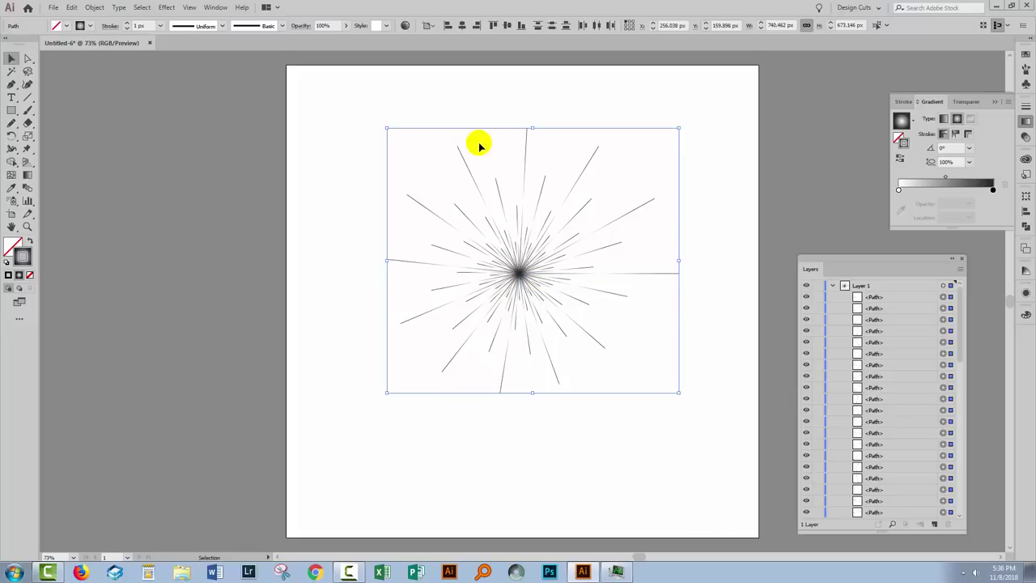
click(127, 26)
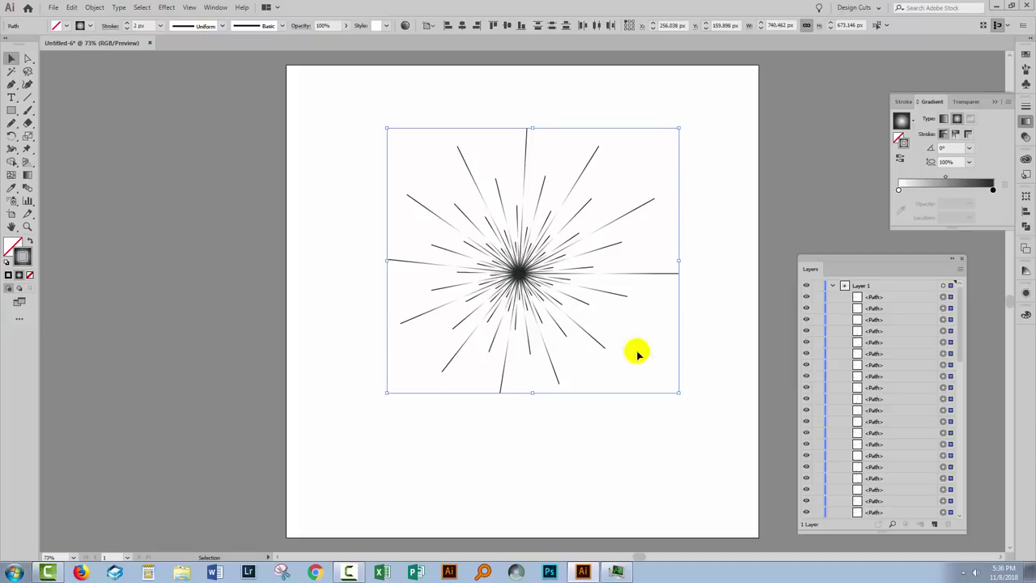
Try the reversed radial gradient on the rays' strokes, switch it back and deselect the artwork.
click(899, 158)
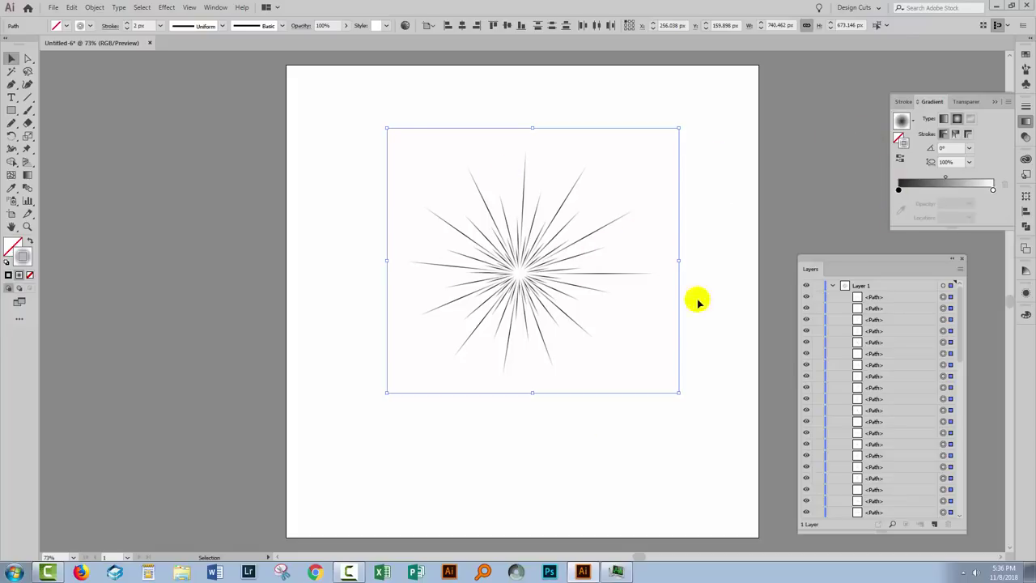
click(897, 160)
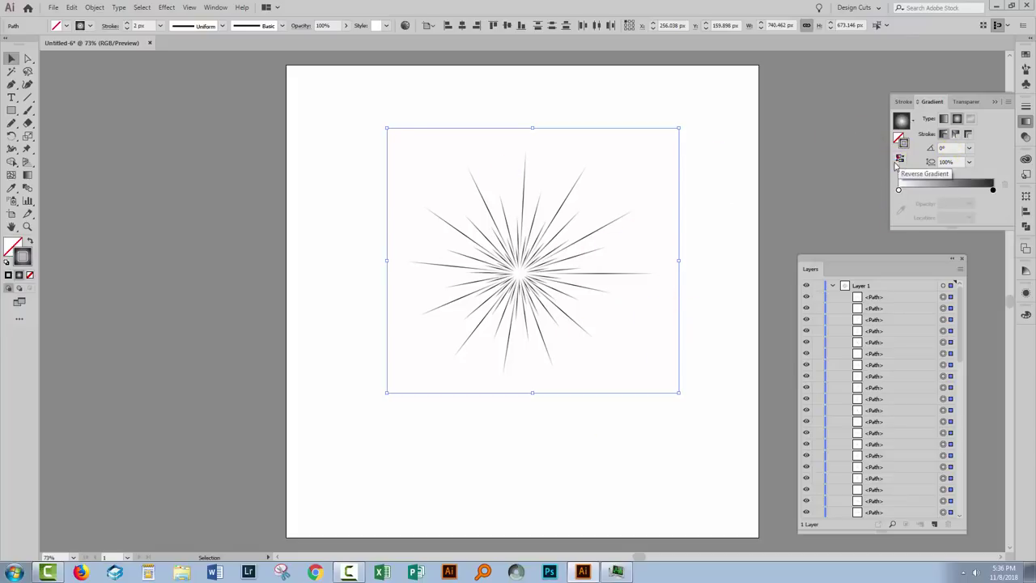
click(671, 425)
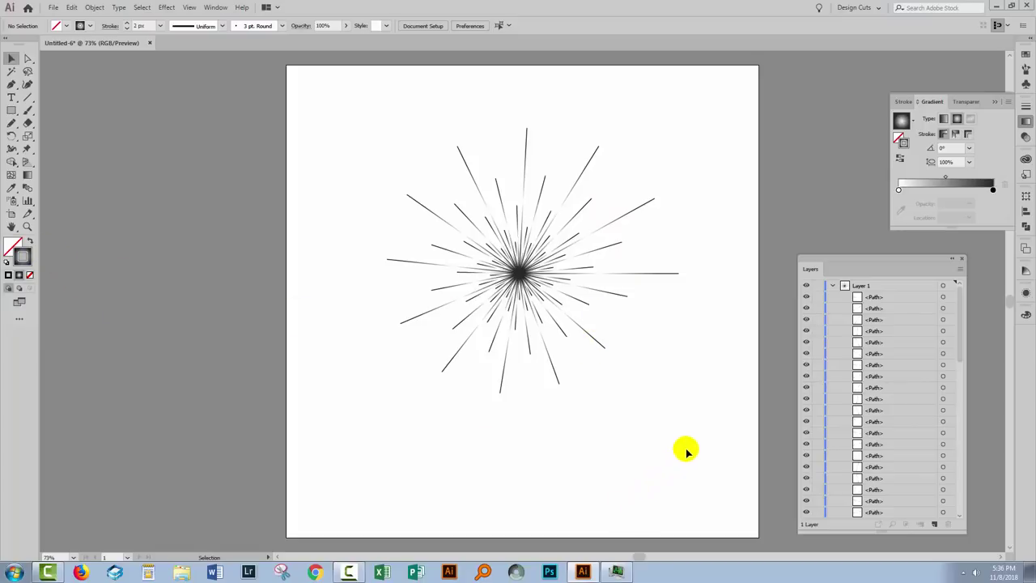
drag(688, 447, 344, 103)
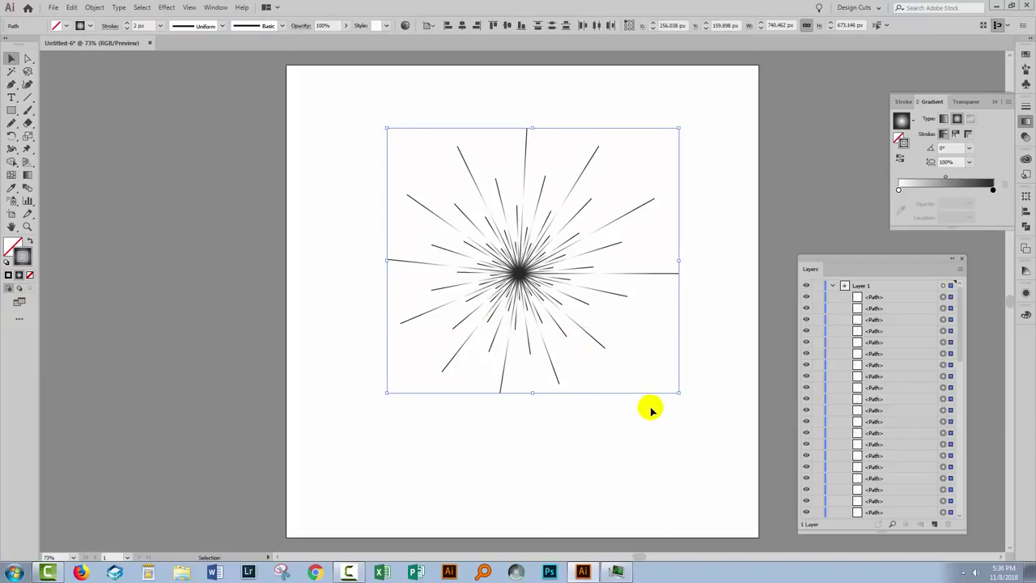
click(658, 435)
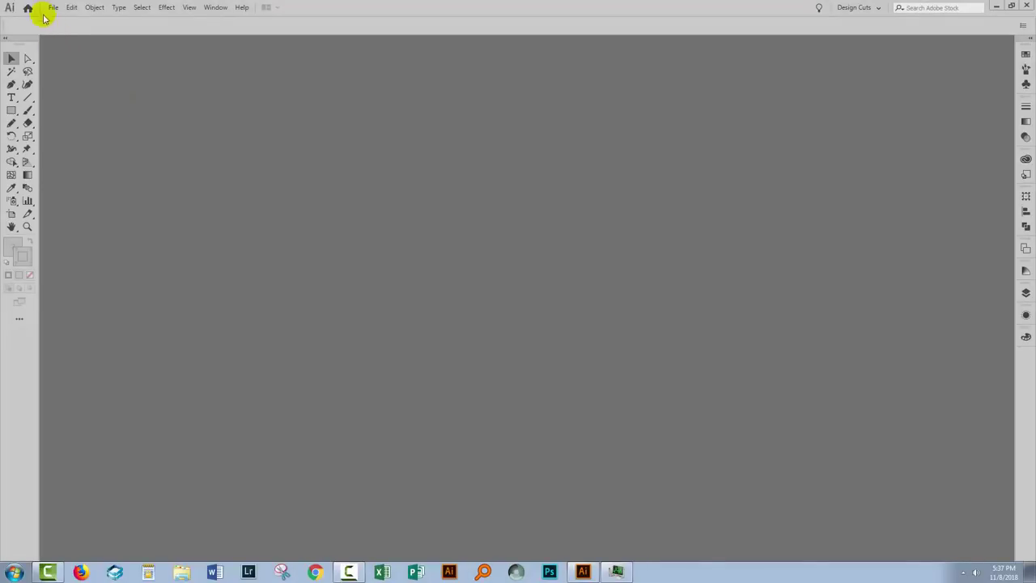
Create a new 1920 x 1080 px web document from the recent presets.
click(53, 9)
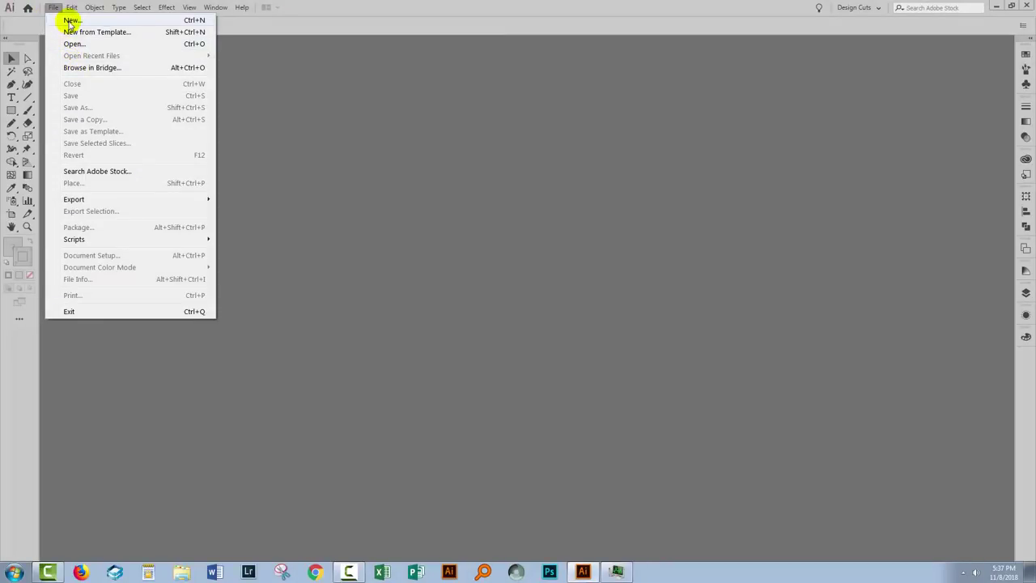
click(69, 20)
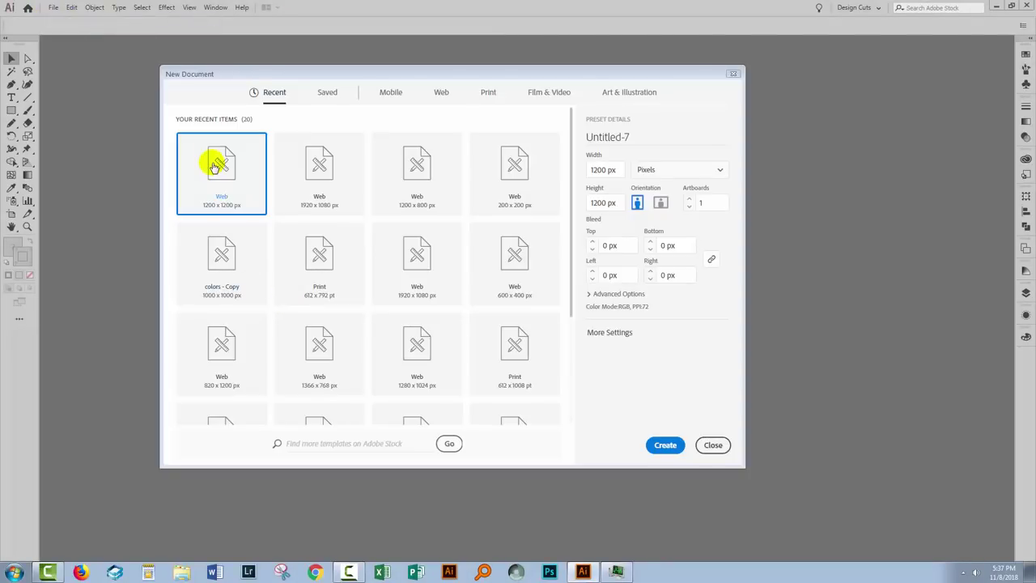
click(333, 176)
click(662, 450)
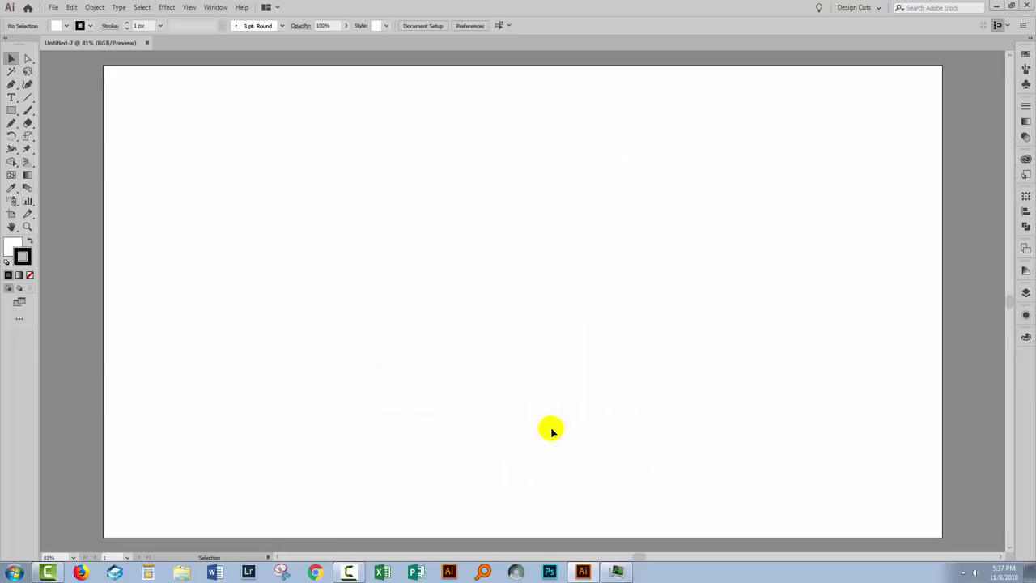
Draw a square of about 313 px in the upper part of the artboard with no fill and a black stroke.
drag(12, 113, 53, 108)
drag(349, 156, 435, 292)
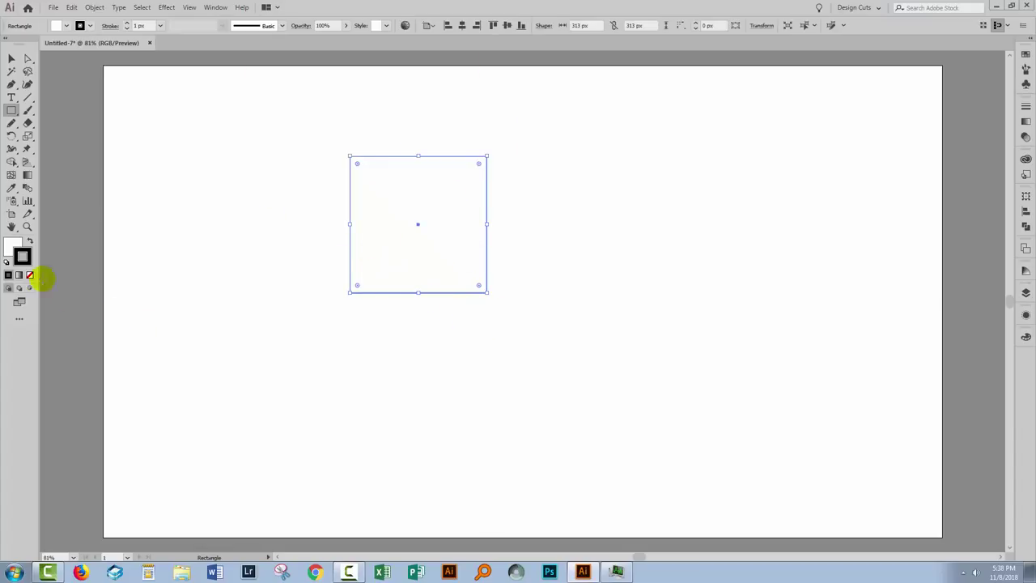
click(14, 254)
click(30, 276)
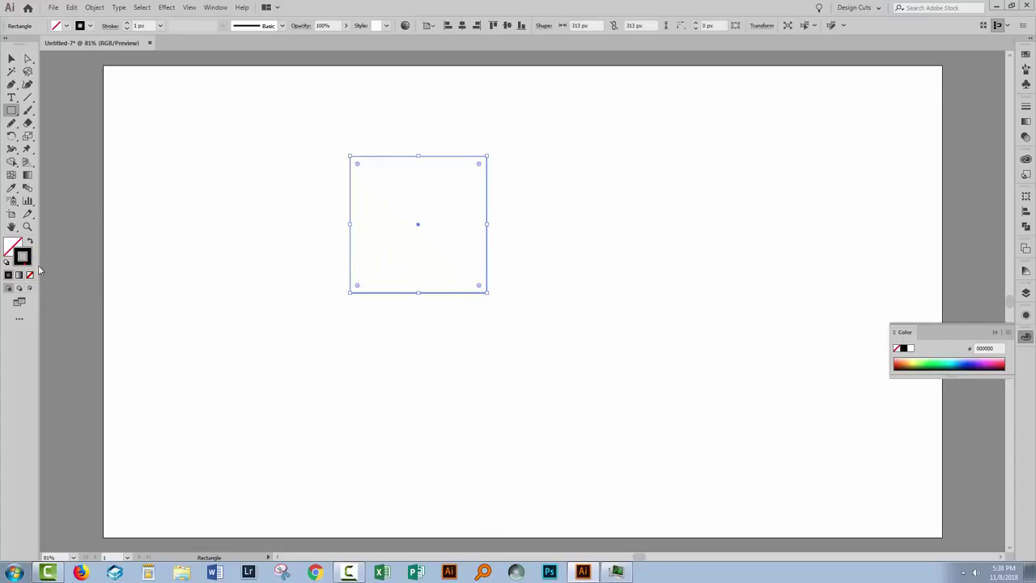
click(994, 334)
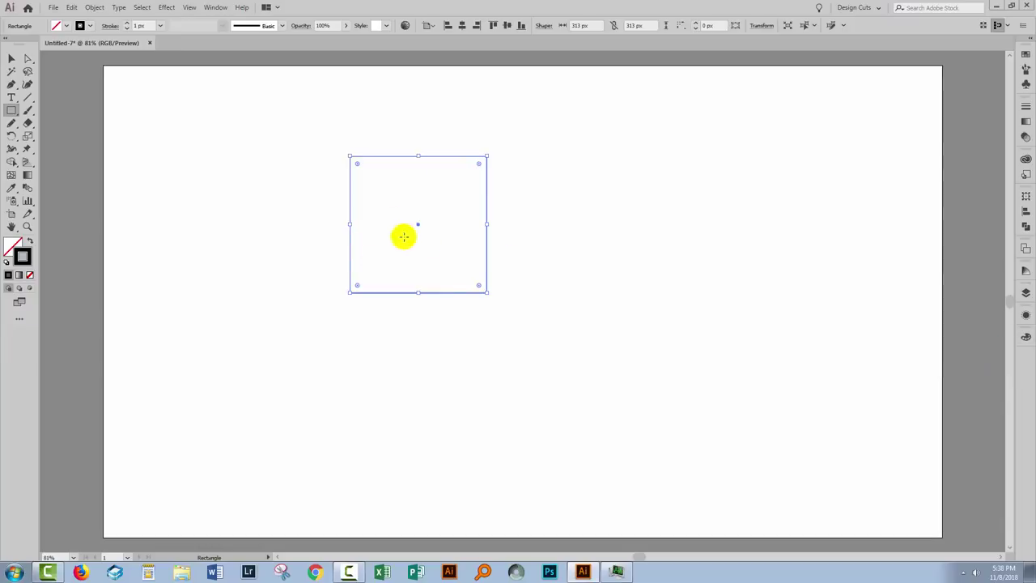
Start a previewed Transform effect on the square with 95% horizontal and vertical scale and a 3° rotation.
click(166, 8)
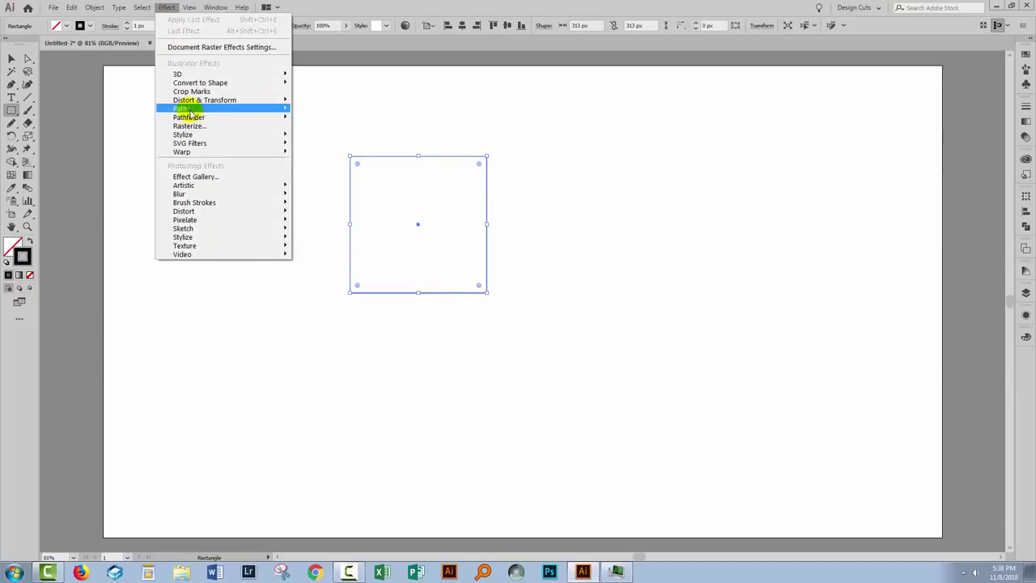
mouse_move(195, 103)
click(110, 133)
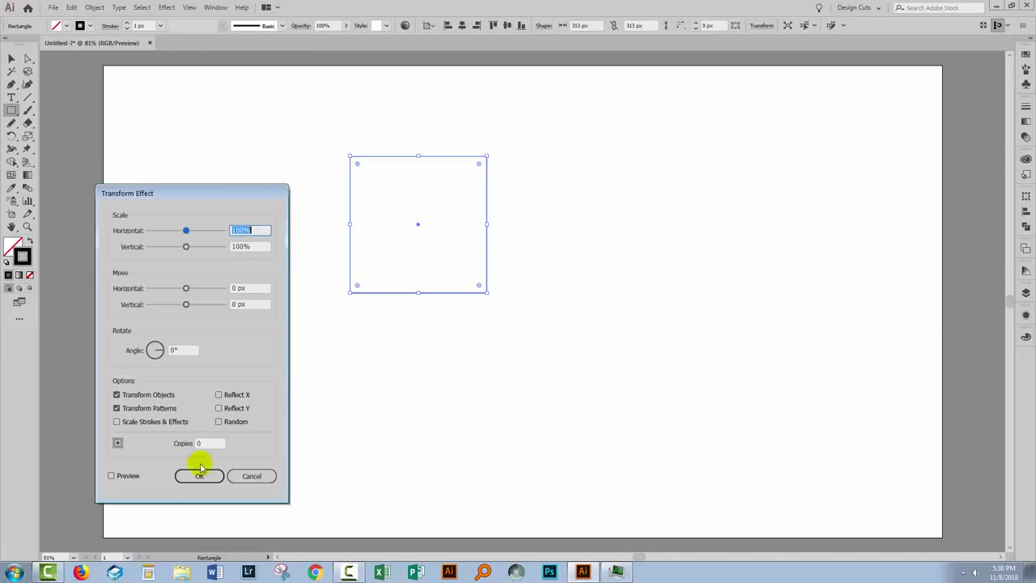
click(111, 476)
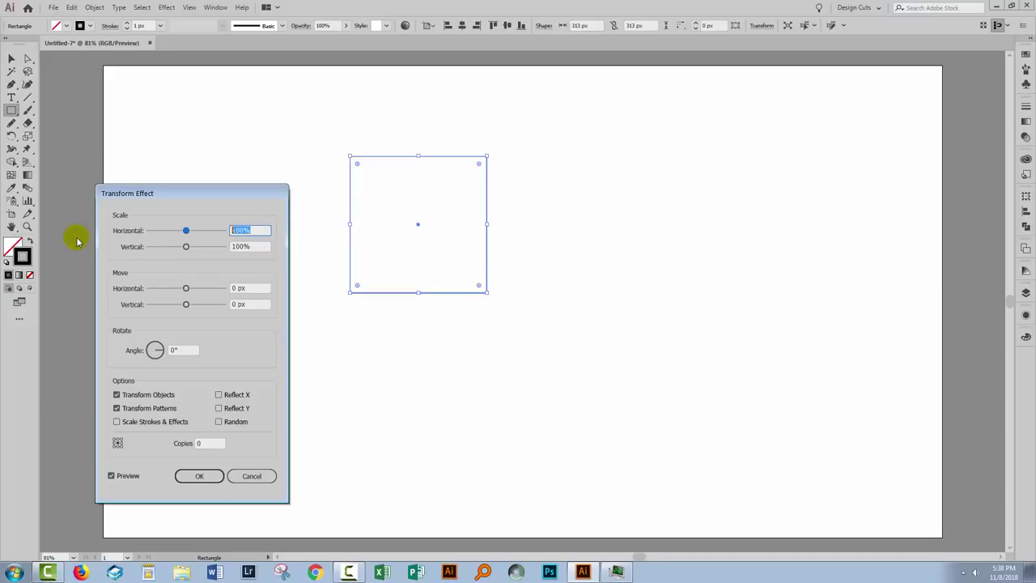
key(Tab)
text(95)
key(Tab)
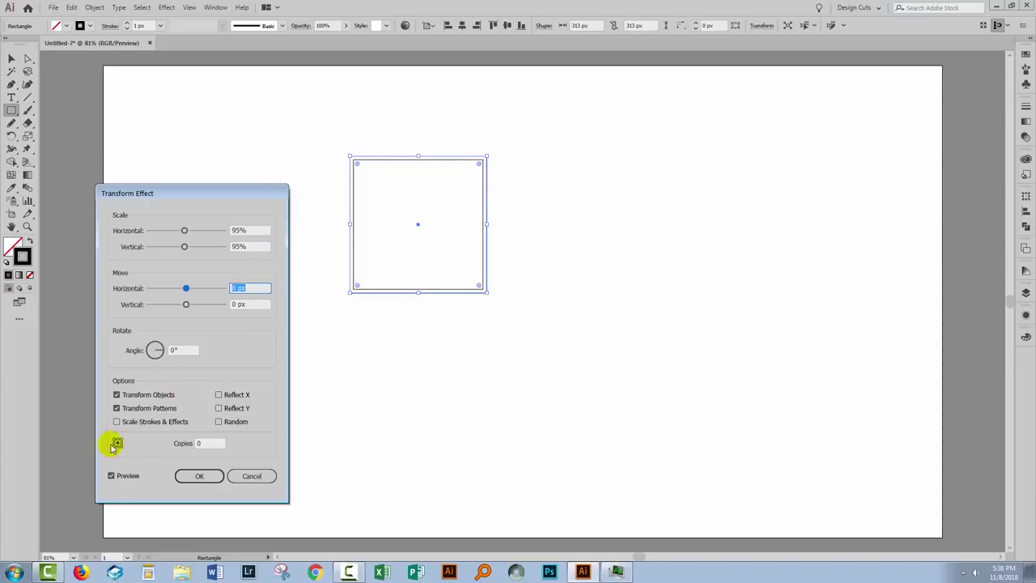
click(177, 350)
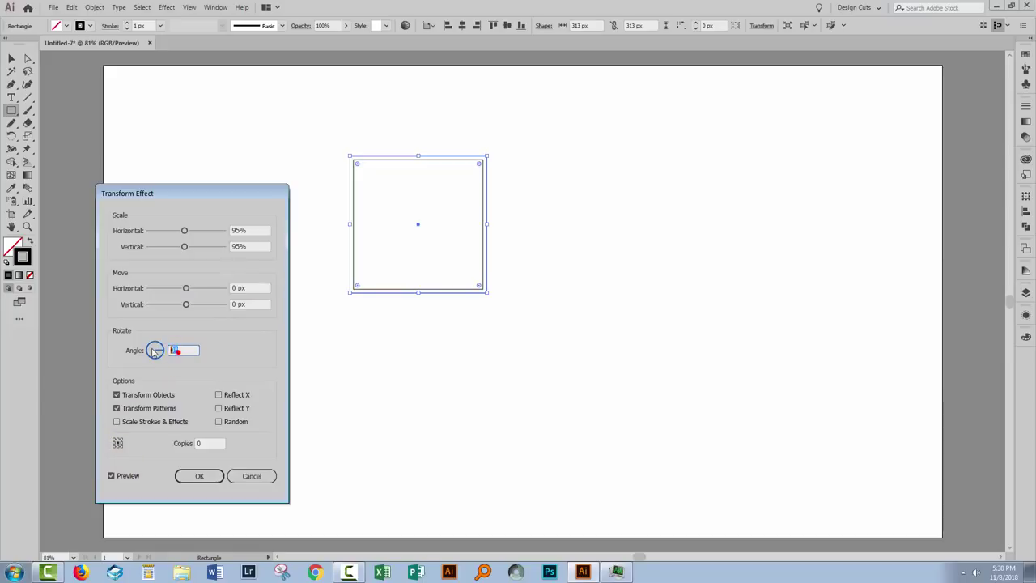
key(Tab)
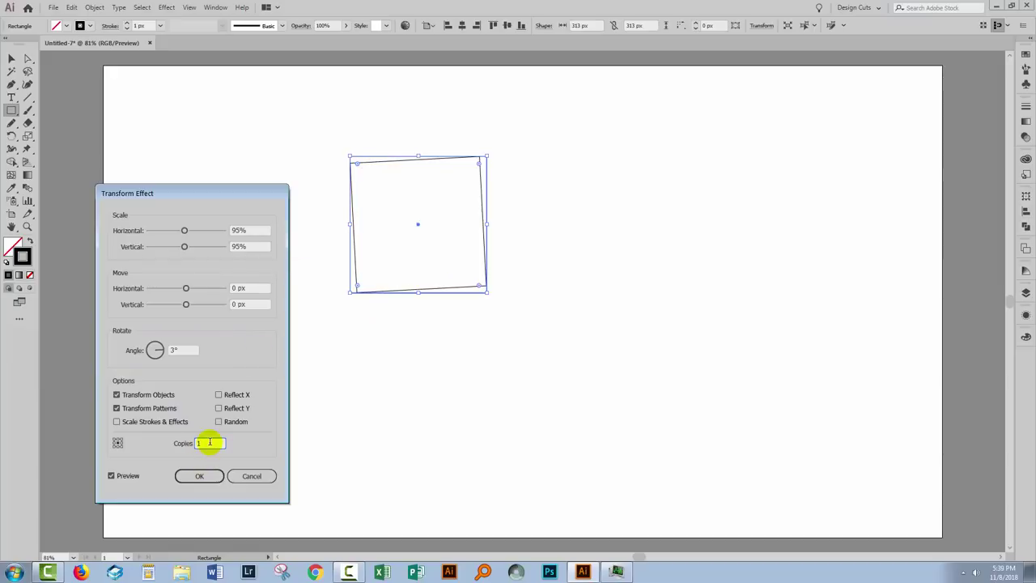
Raise the number of copies in the Transform effect to 84 and apply it to the square.
key(Up)
key(Up)
key(Up)
key(Up)
key(Up)
key(Up)
key(Up)
key(Up)
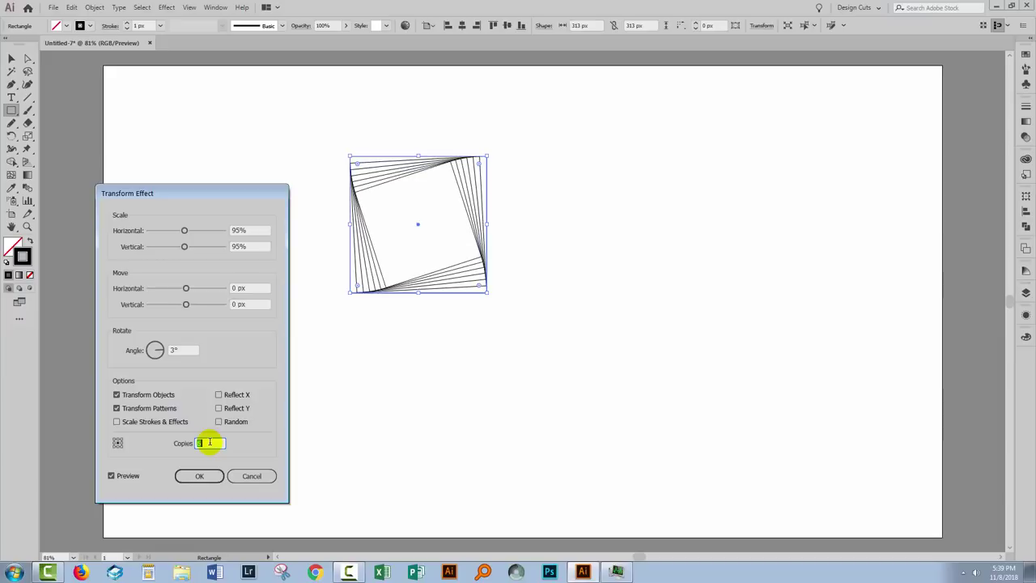
key(Up)
key(Up)
key(Up)
key(Up)
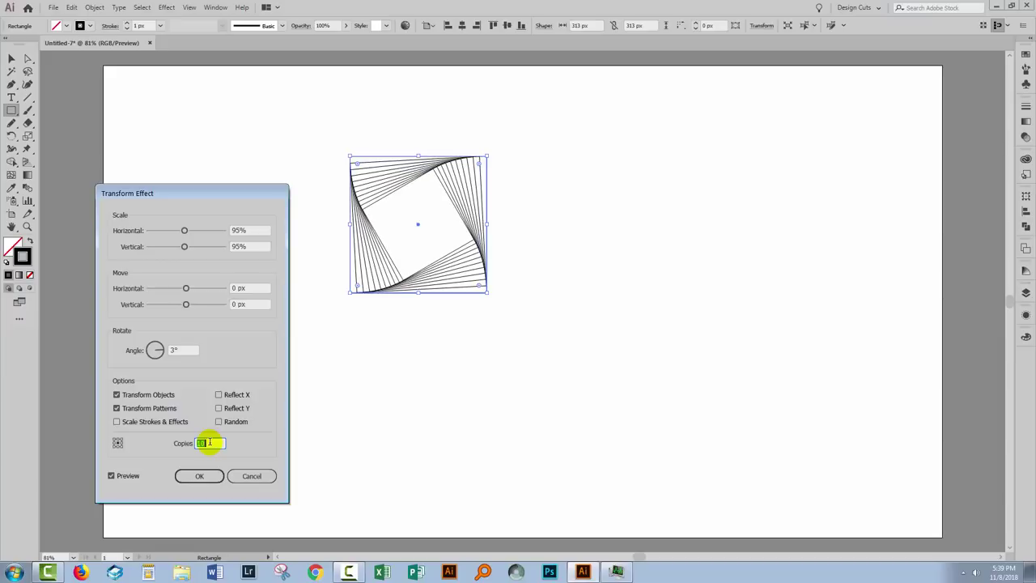
key(Up)
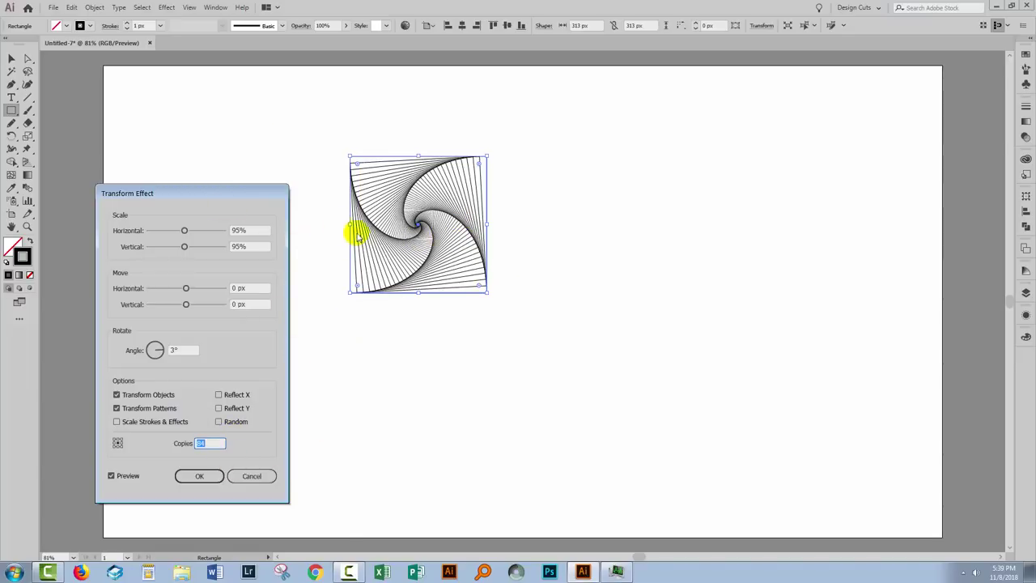
click(212, 477)
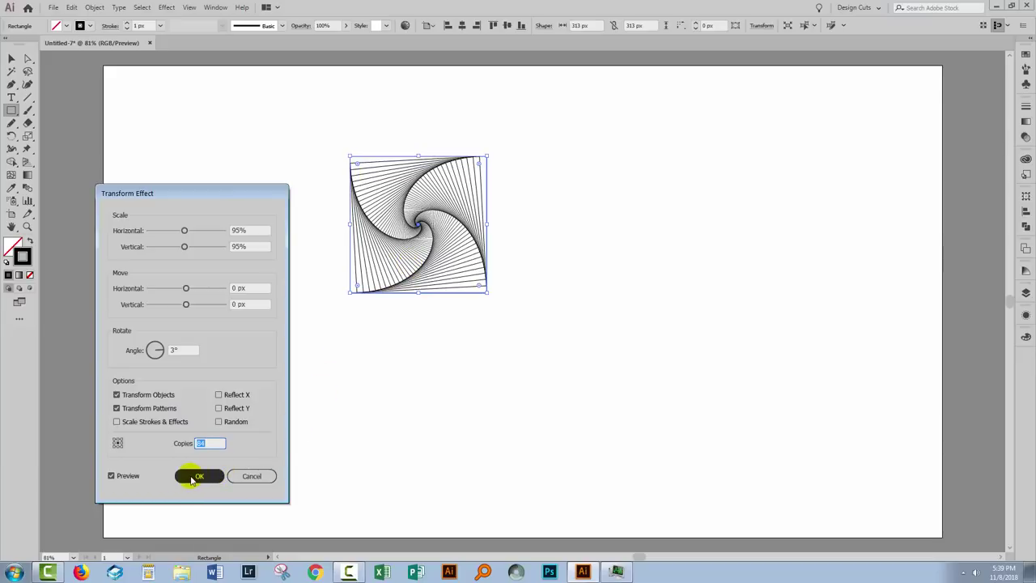
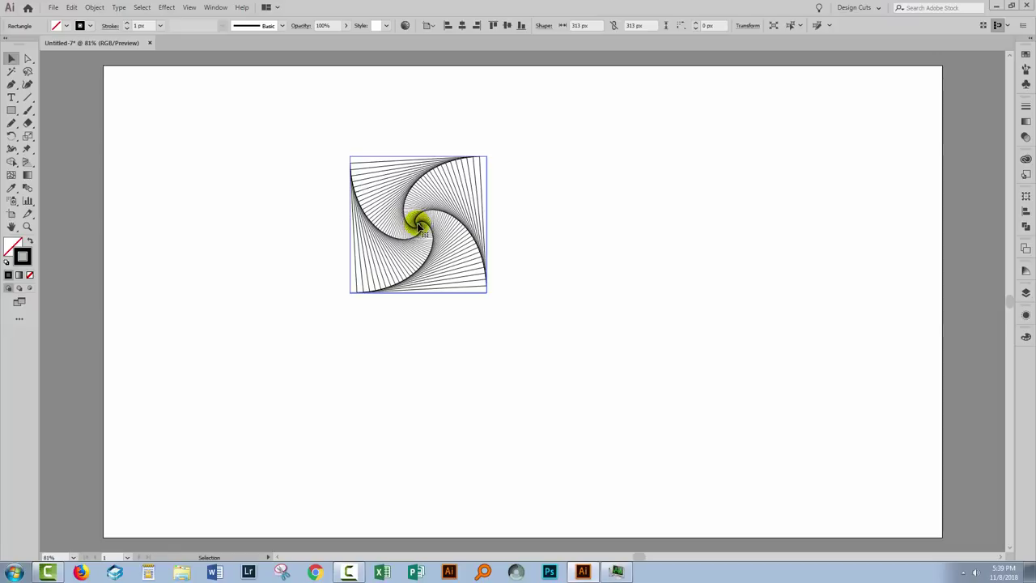
Duplicate the spiral square to its left, and move the original farther right on the artboard.
drag(418, 223, 219, 224)
click(417, 308)
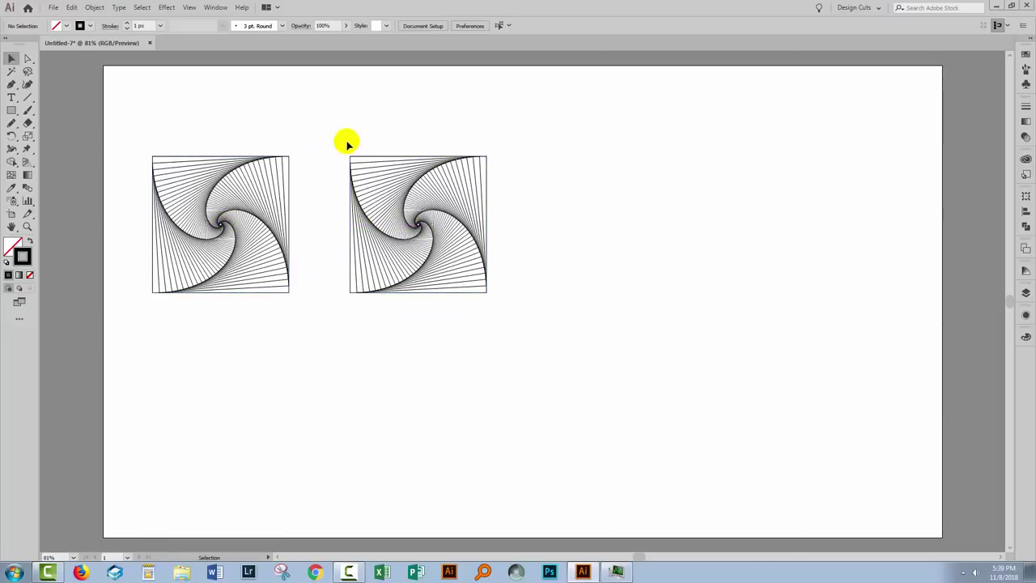
drag(346, 144, 676, 252)
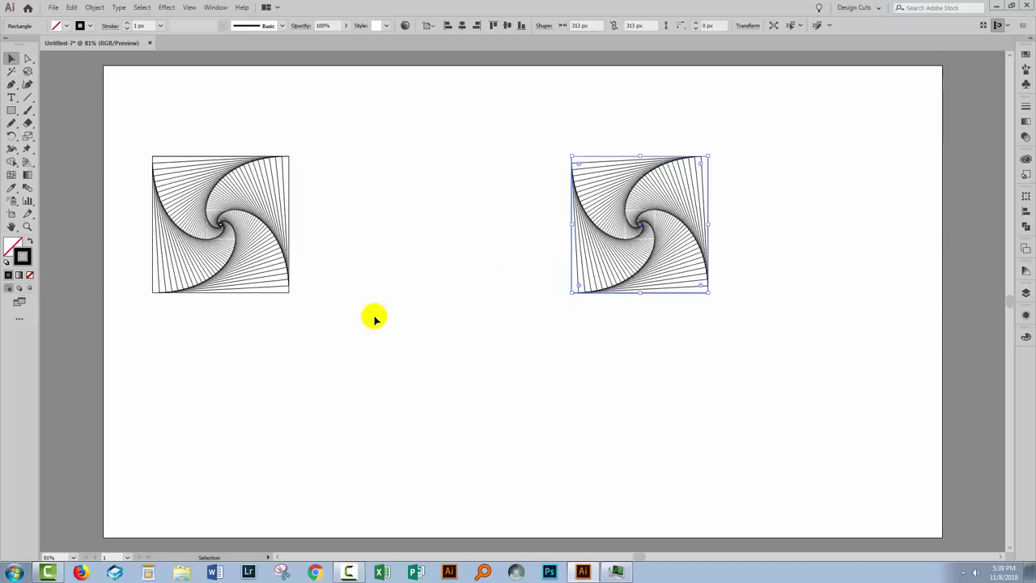
click(364, 319)
Expand the appearance of the left spiral square.
click(220, 219)
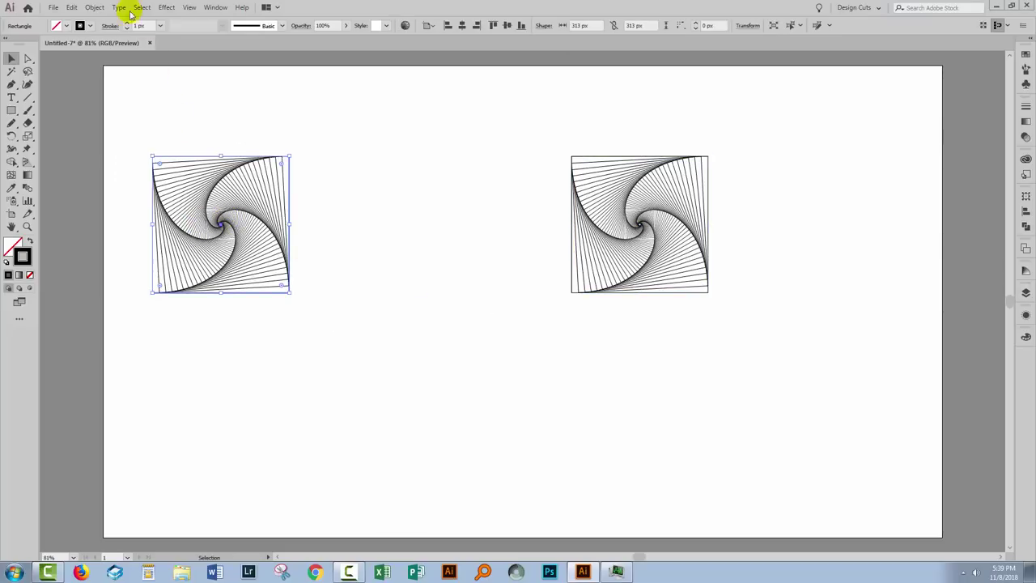
click(95, 7)
click(121, 133)
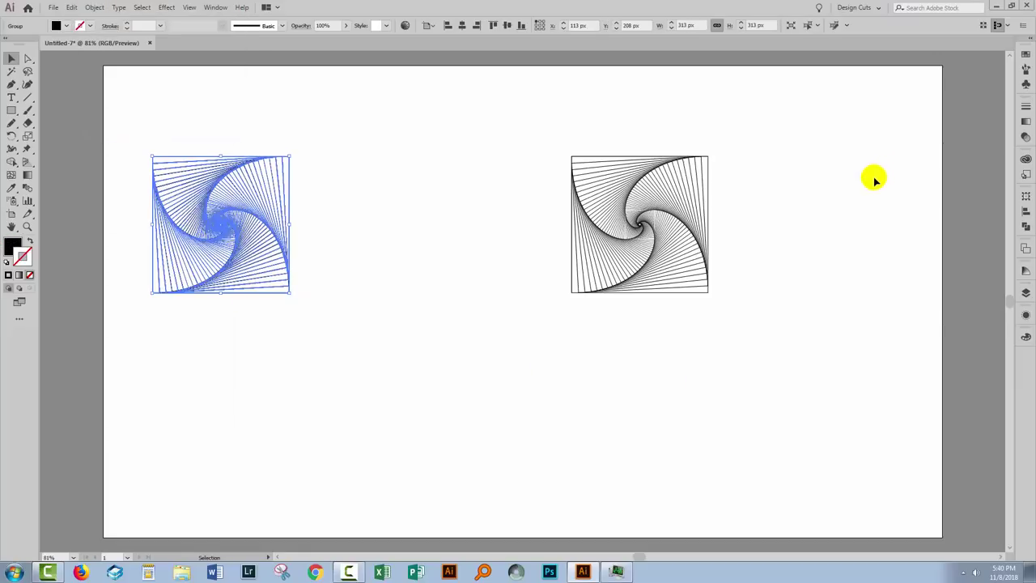
Show and enlarge the layer list, and expand Layer 1 and its rectangle group to inspect the nested groups.
key(F7)
drag(921, 289, 388, 153)
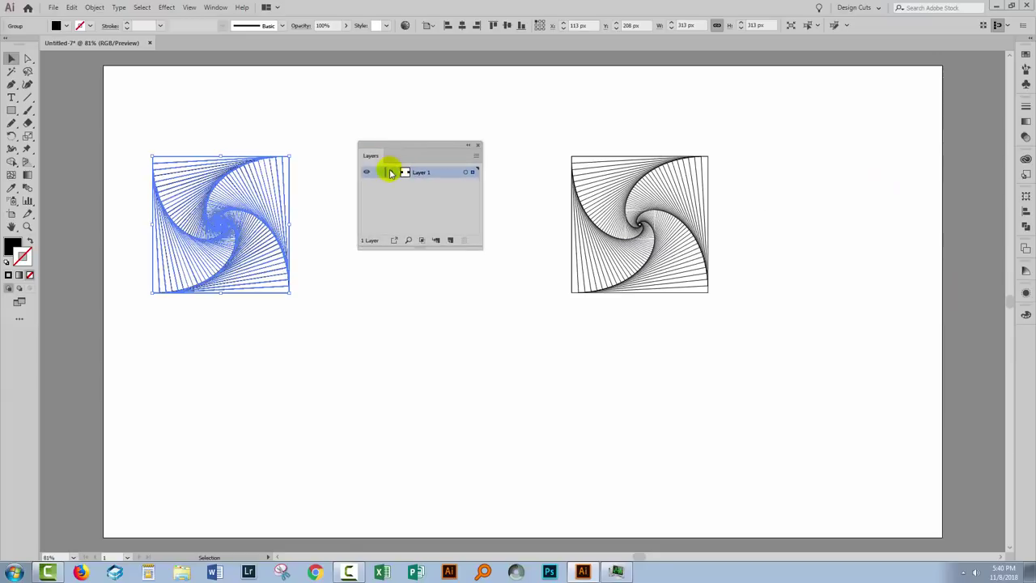
click(390, 172)
drag(479, 246, 497, 453)
click(406, 183)
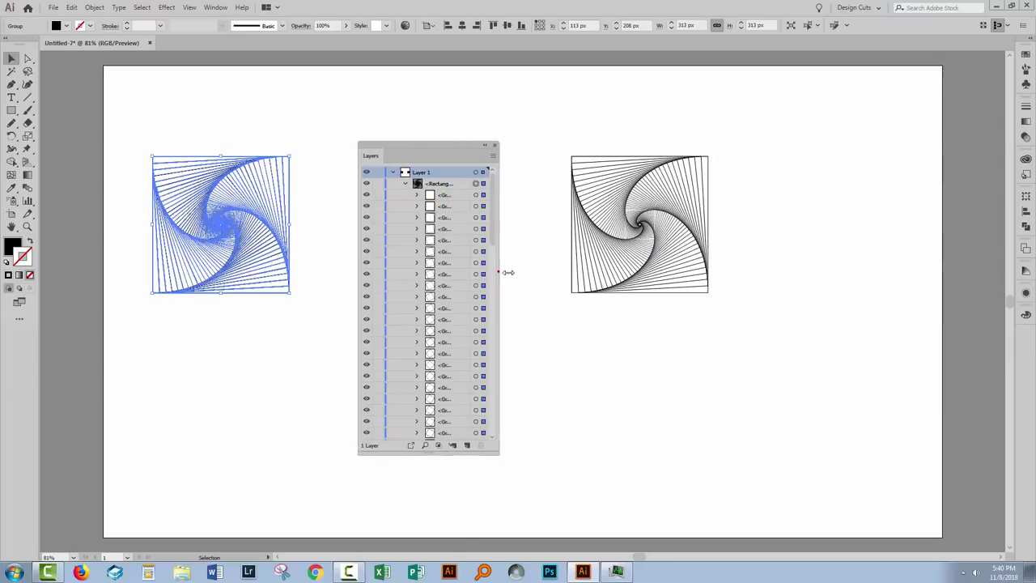
drag(497, 273, 531, 273)
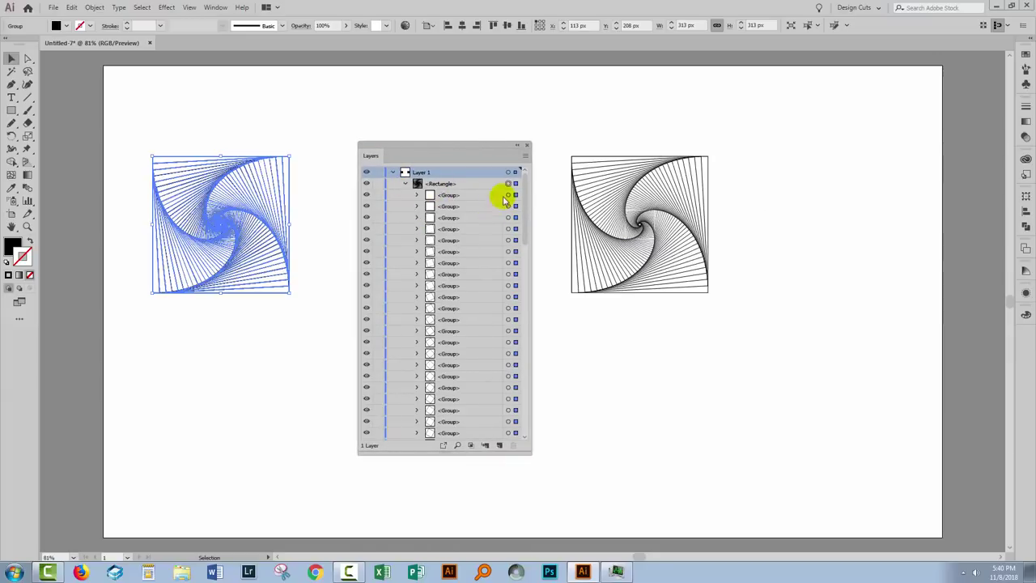
Ungroup the expanded left spiral three times and highlight one of its compound paths in the layer list.
click(95, 8)
click(104, 62)
click(94, 7)
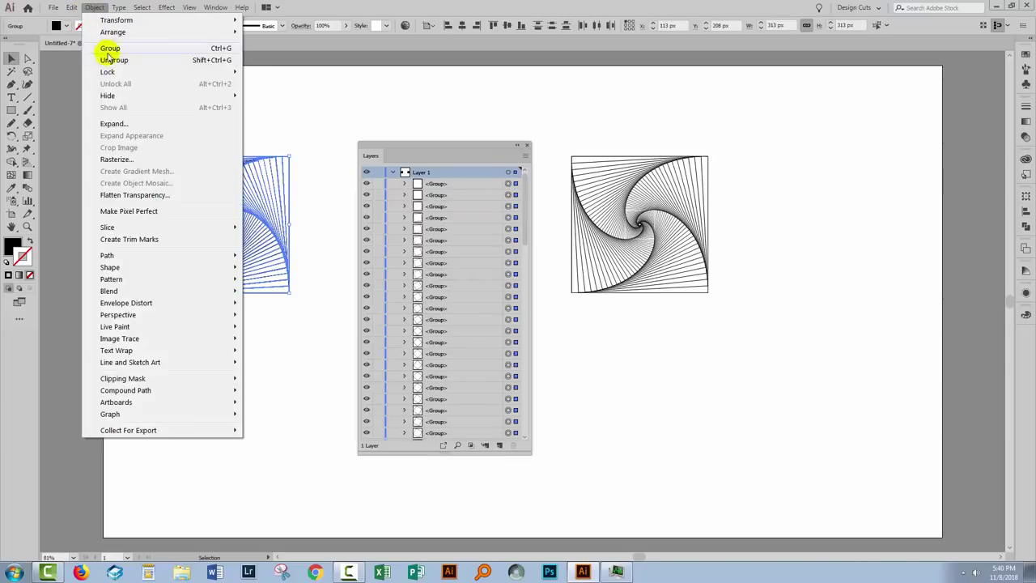
click(104, 63)
click(94, 7)
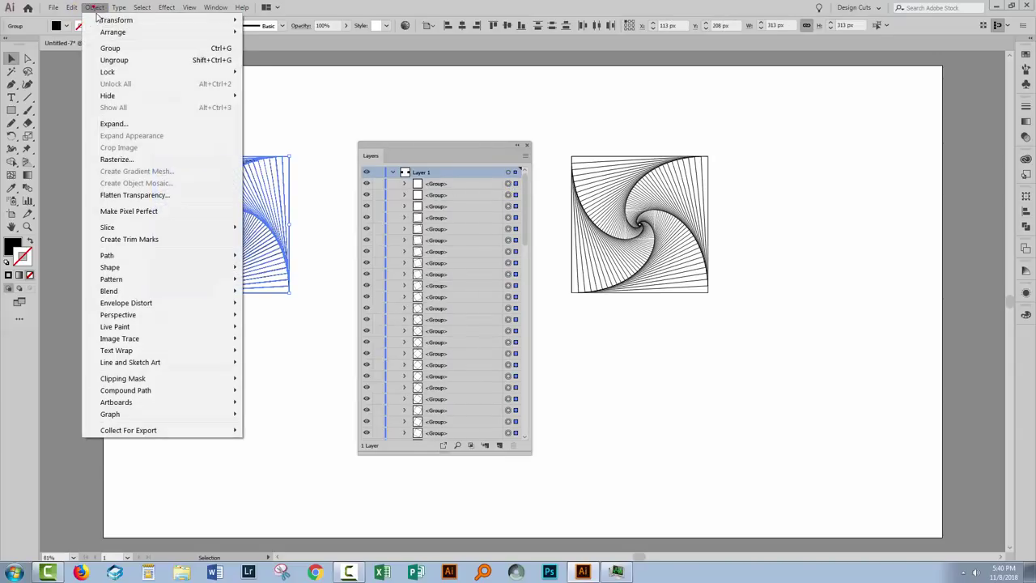
click(104, 63)
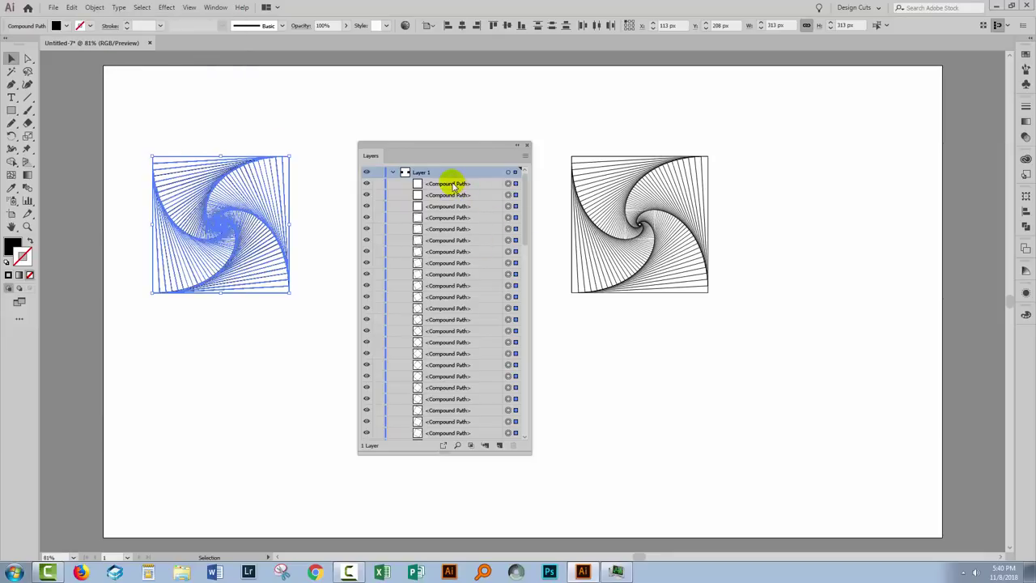
click(453, 184)
click(438, 263)
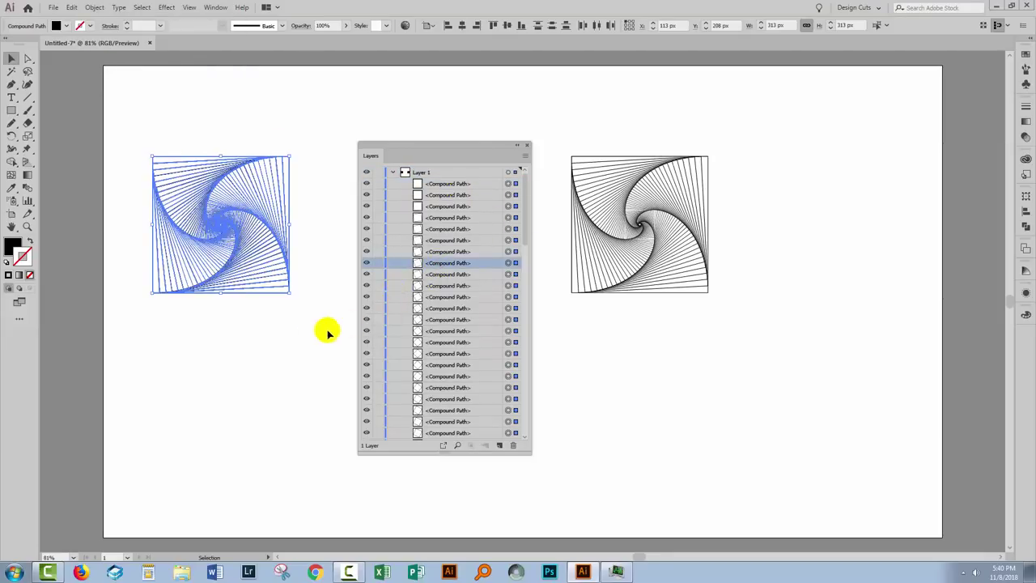
Move the outermost square outline out of the left spiral and place it below the spiral.
click(238, 324)
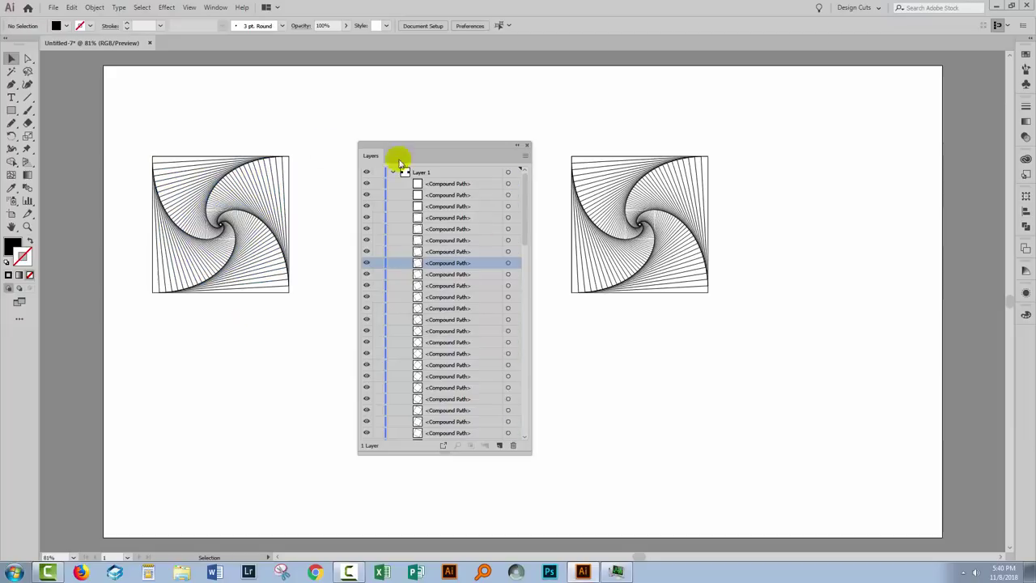
drag(121, 129, 302, 328)
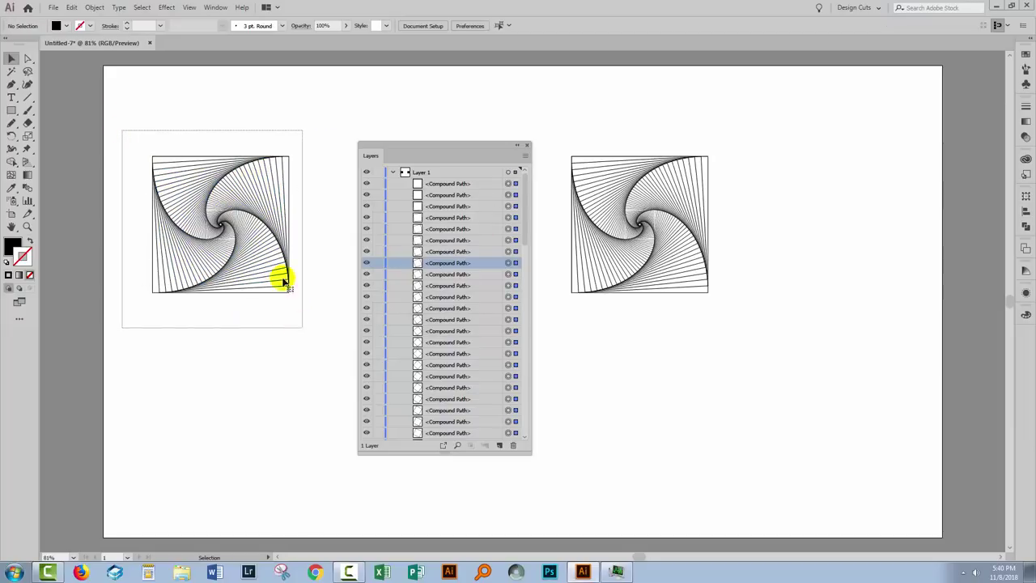
drag(284, 281, 285, 283)
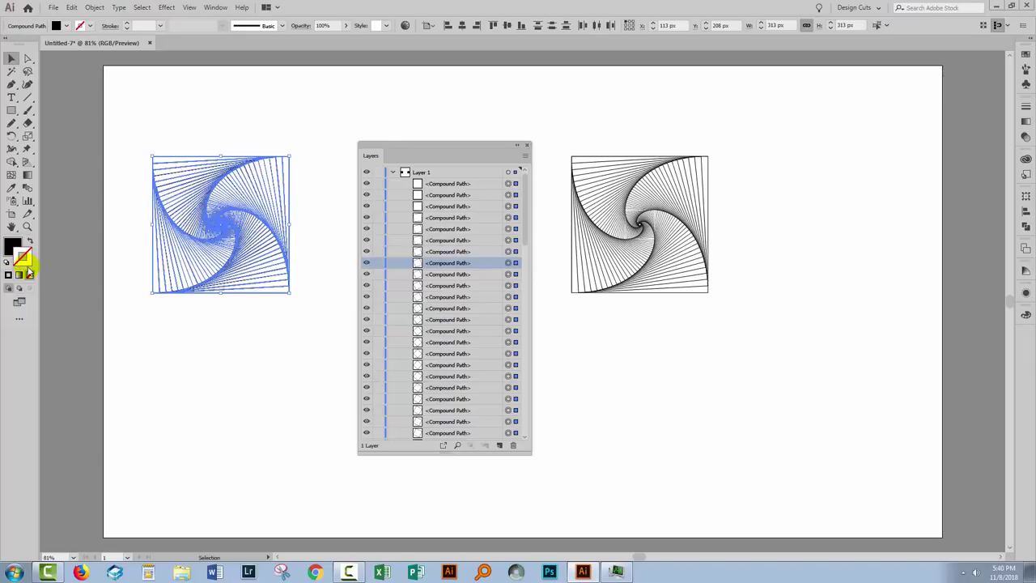
click(167, 342)
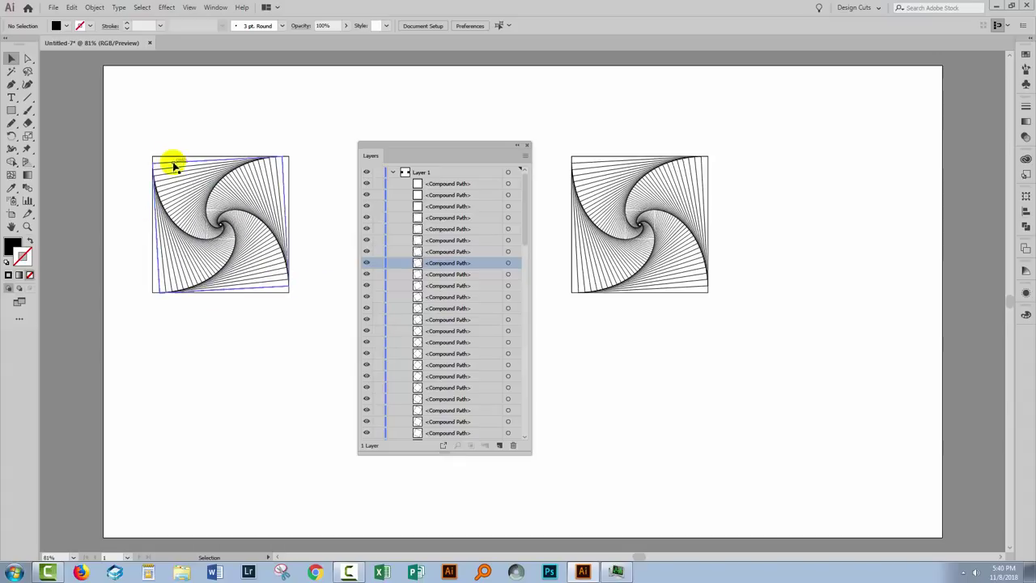
drag(169, 159, 137, 361)
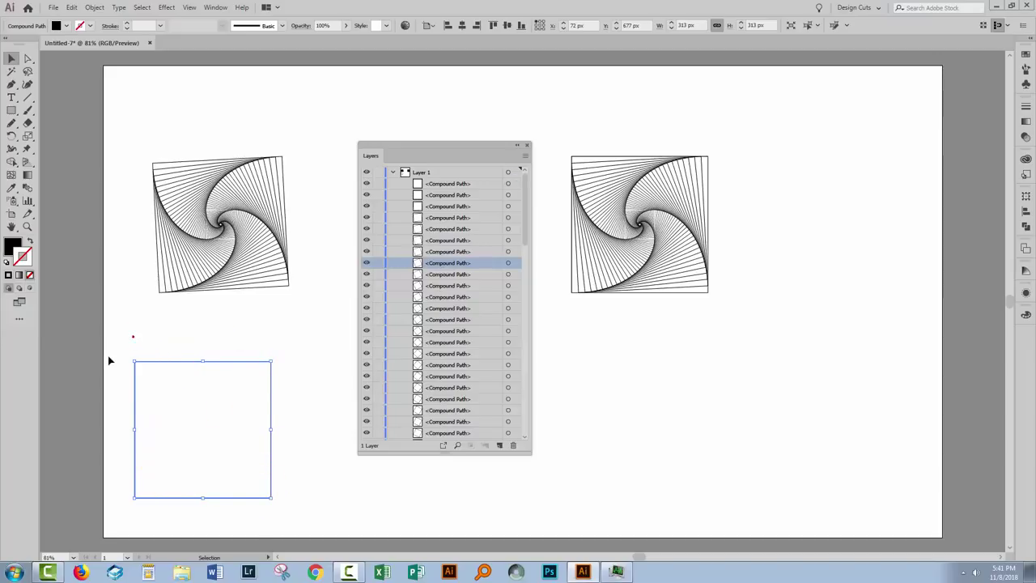
Delete the left spiral together with the separated square outline below it.
drag(110, 342, 207, 445)
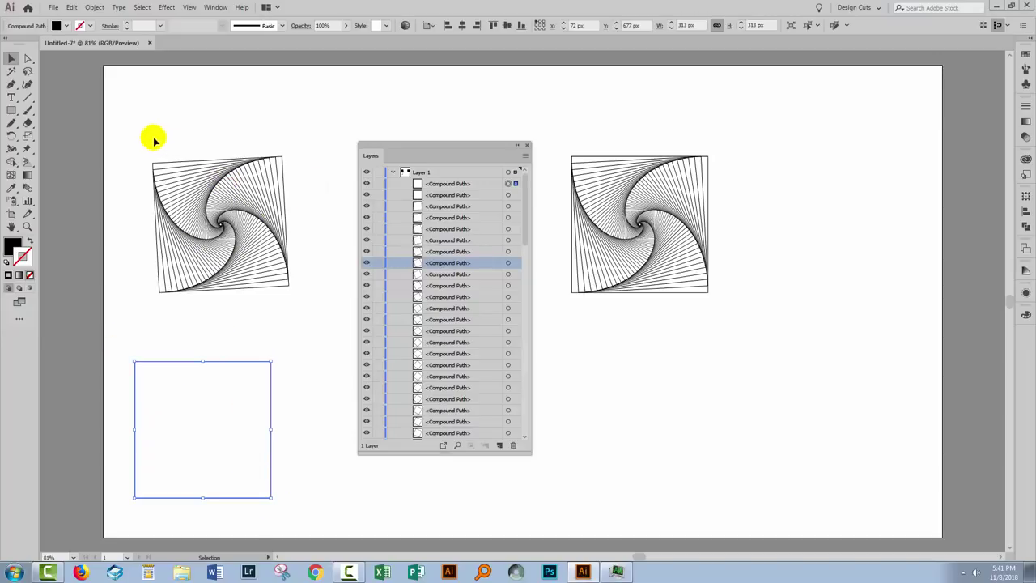
drag(154, 140, 250, 485)
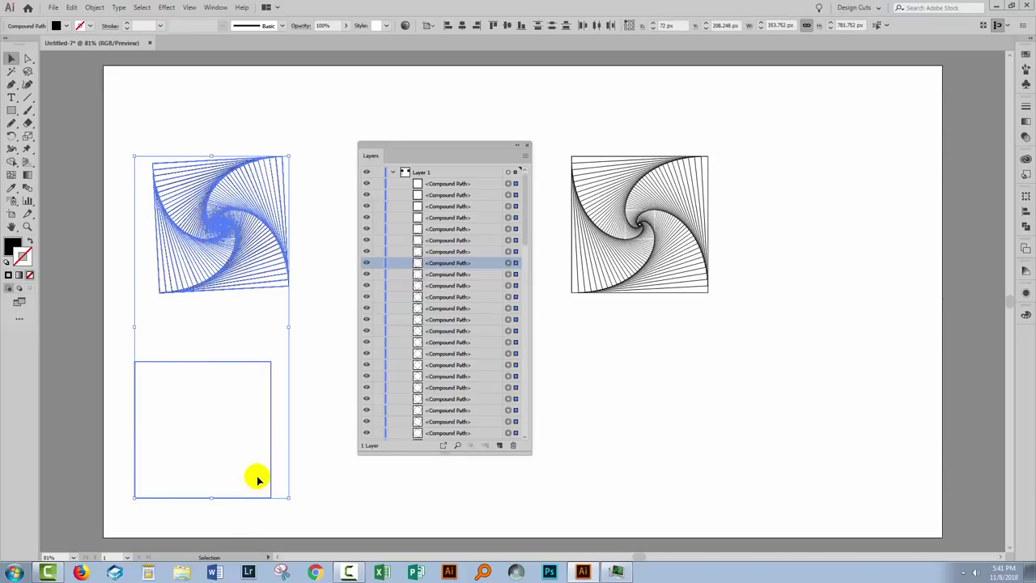
key(ctrl+7)
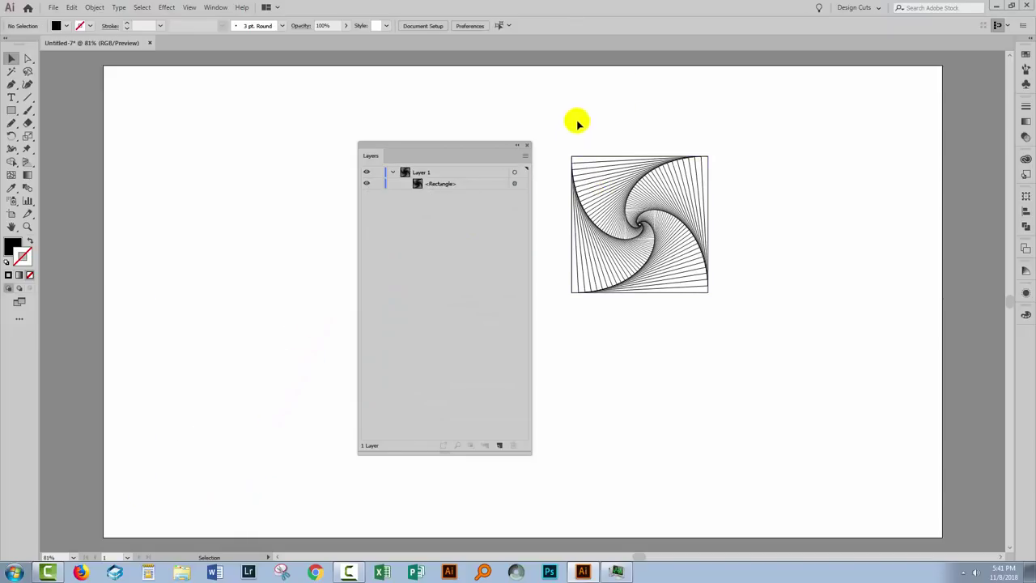
Swap the fill and stroke of the remaining spiral square so it is filled black without a stroke, and expand its appearance.
drag(577, 121, 704, 323)
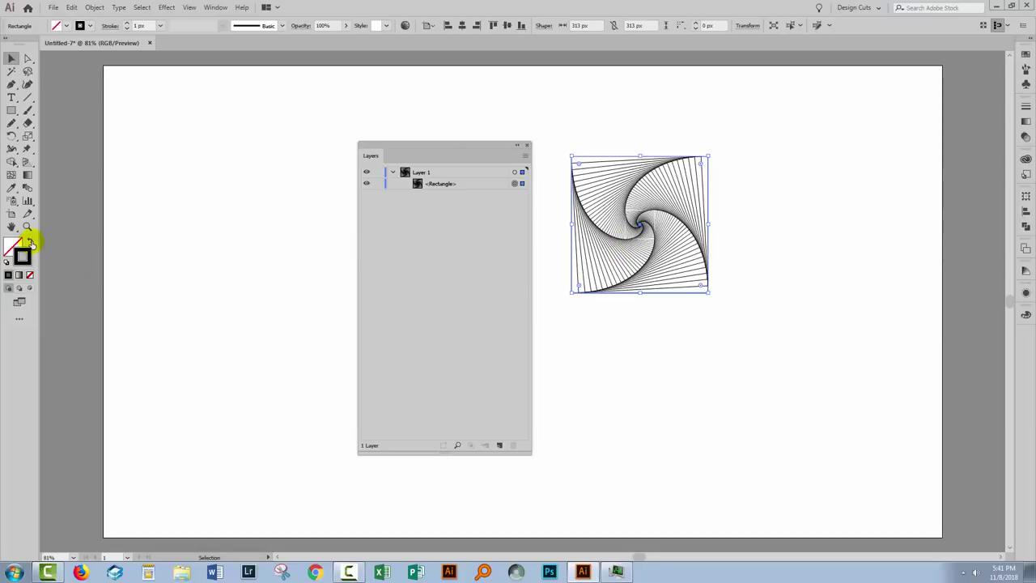
click(30, 241)
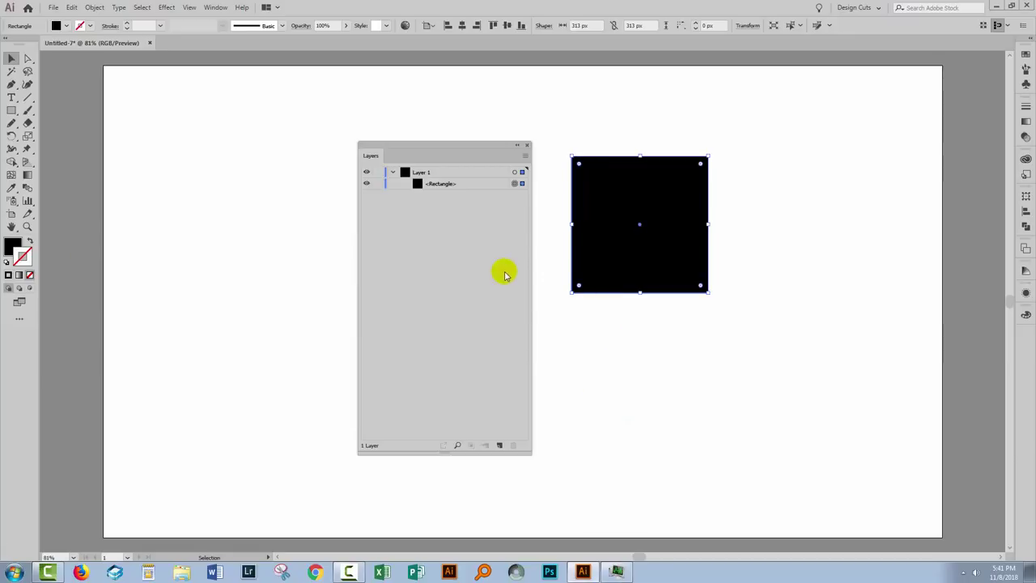
click(93, 8)
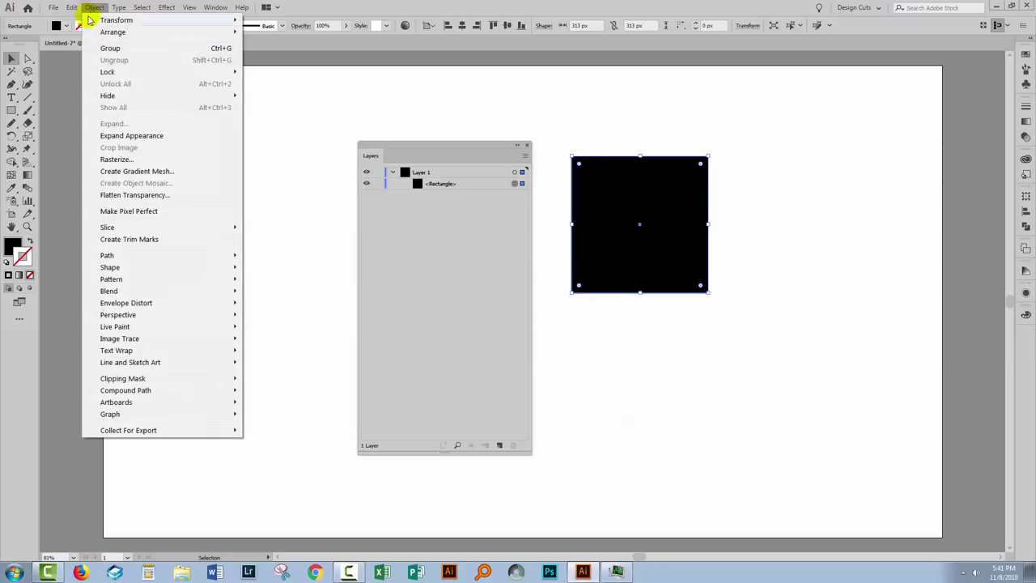
click(116, 136)
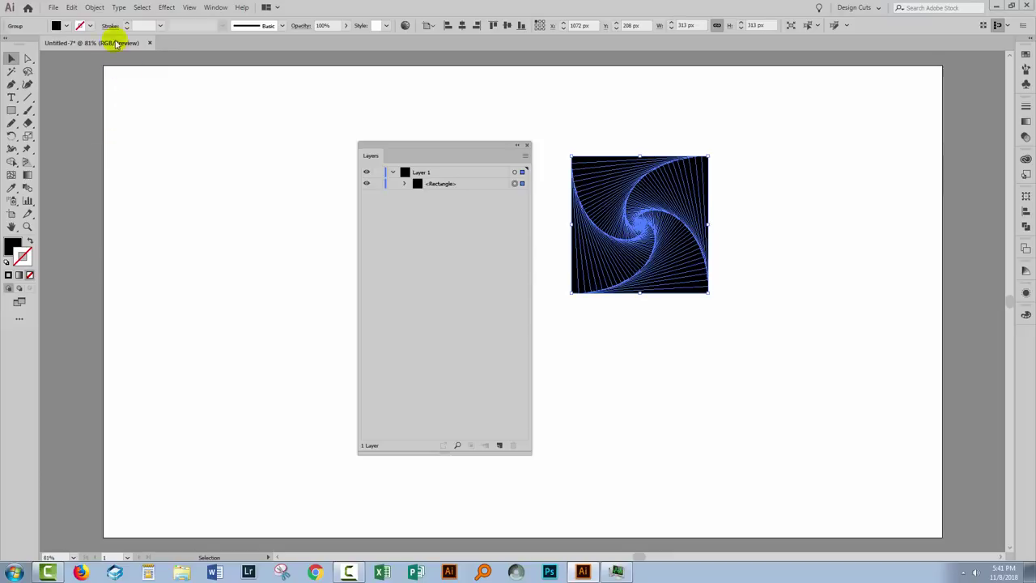
Ungroup the expanded black spiral twice to release it into individual paths.
click(92, 7)
click(113, 60)
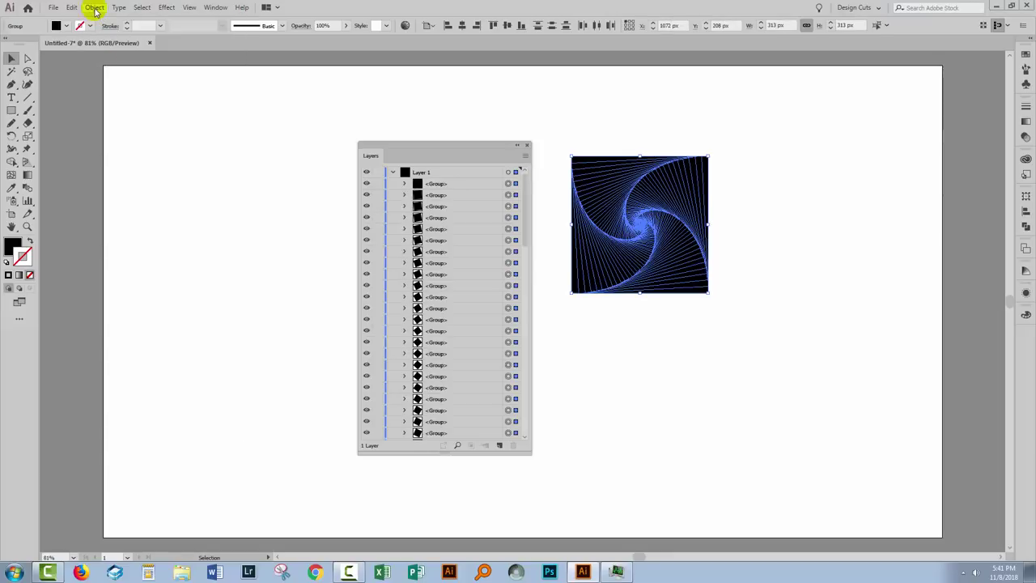
click(95, 8)
click(103, 60)
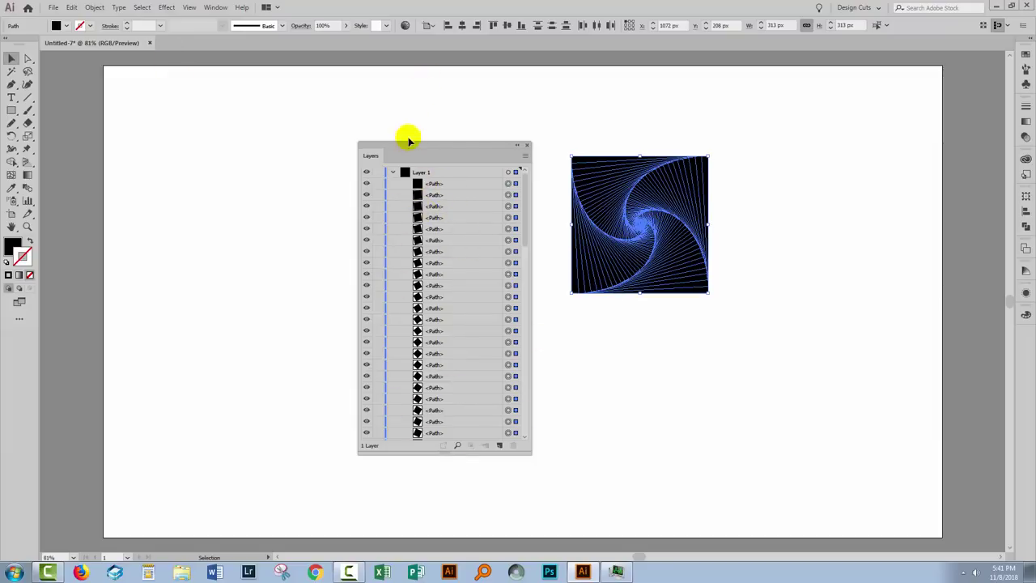
Swap the paths back to a black 1 px stroke without fill, and highlight one of the paths in the layer list.
drag(407, 144, 270, 168)
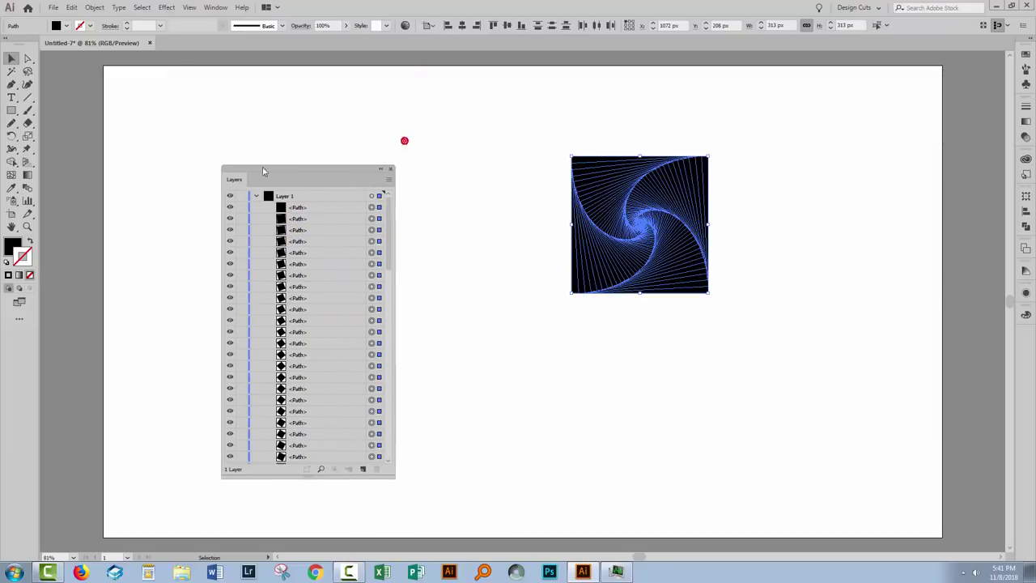
click(30, 241)
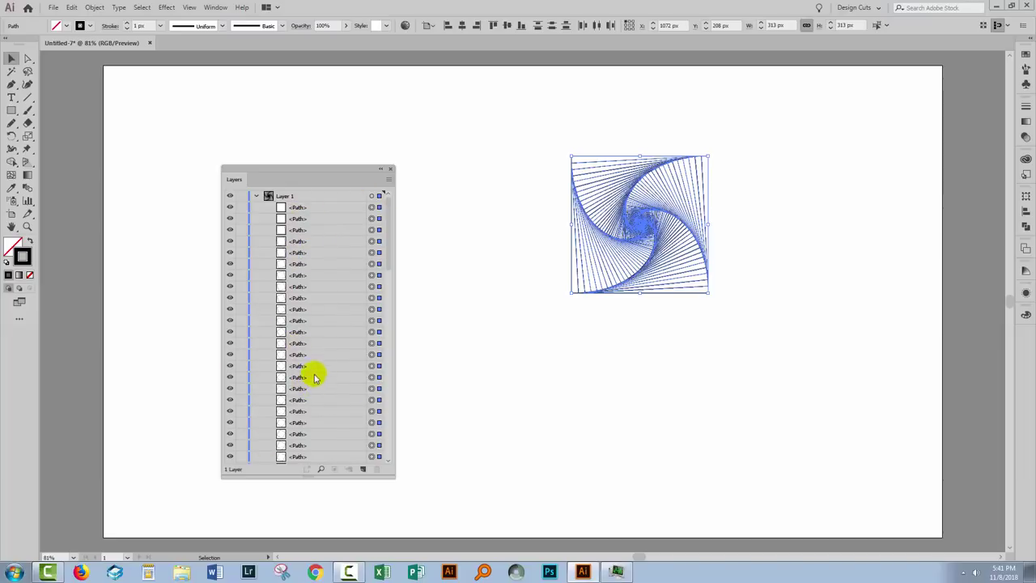
click(299, 301)
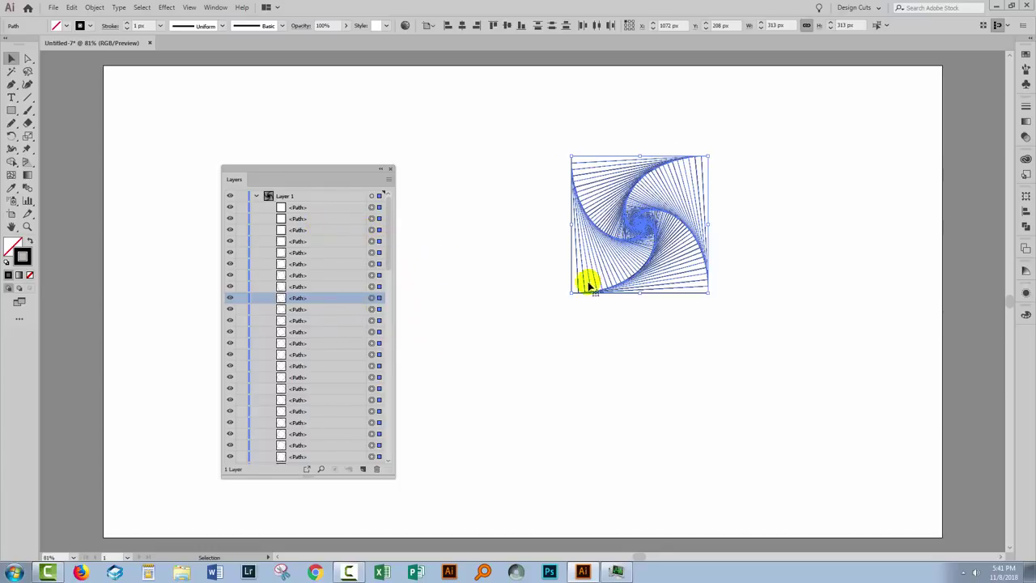
click(556, 344)
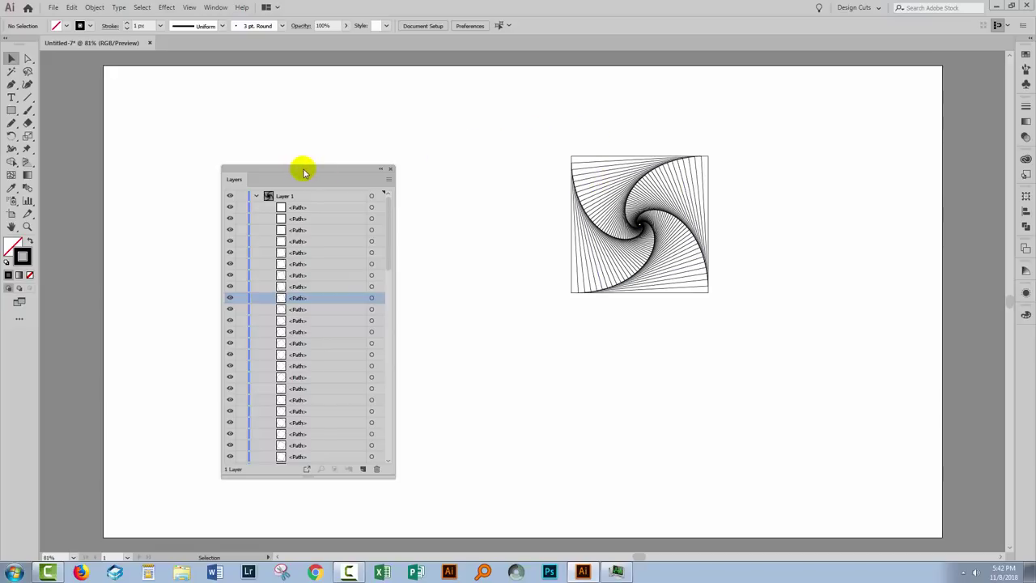
Group all the spiral's paths and move the layer list farther away from the artwork.
drag(540, 116, 759, 419)
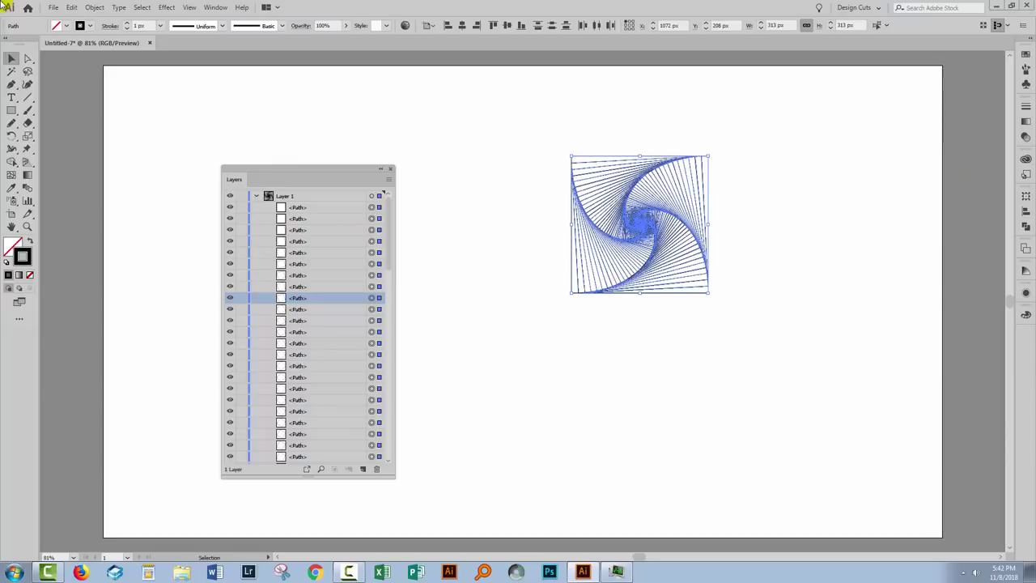
click(95, 7)
click(109, 50)
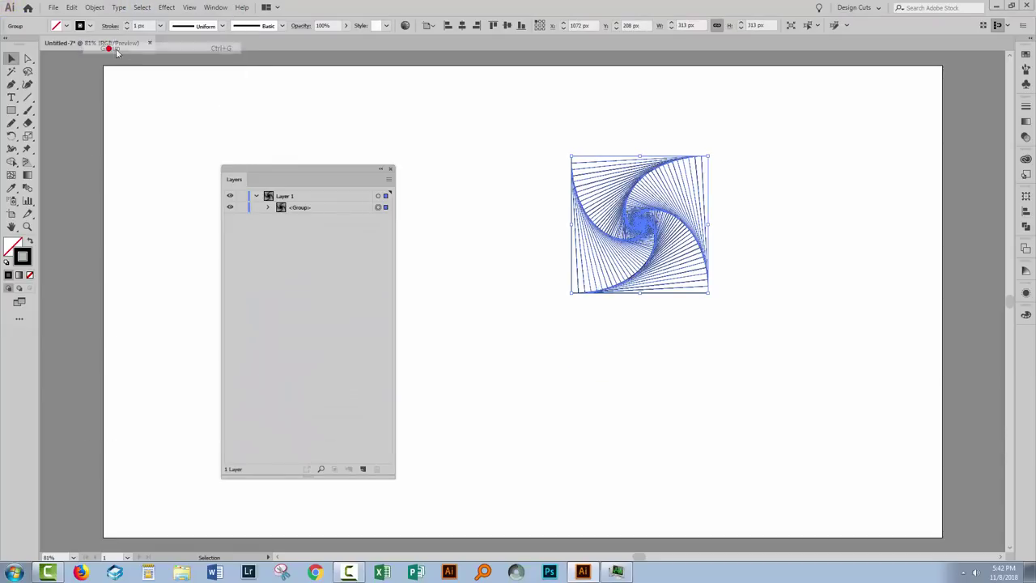
drag(291, 173, 178, 169)
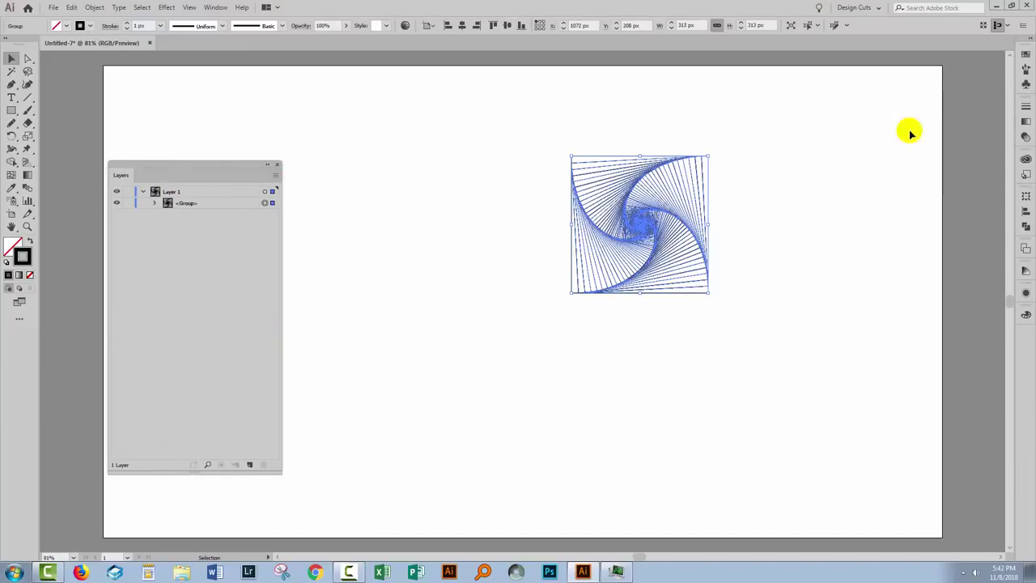
Apply the pale pink to mauve gradient from the Gems and Jewels swatch library to the spiral group's stroke.
click(1026, 55)
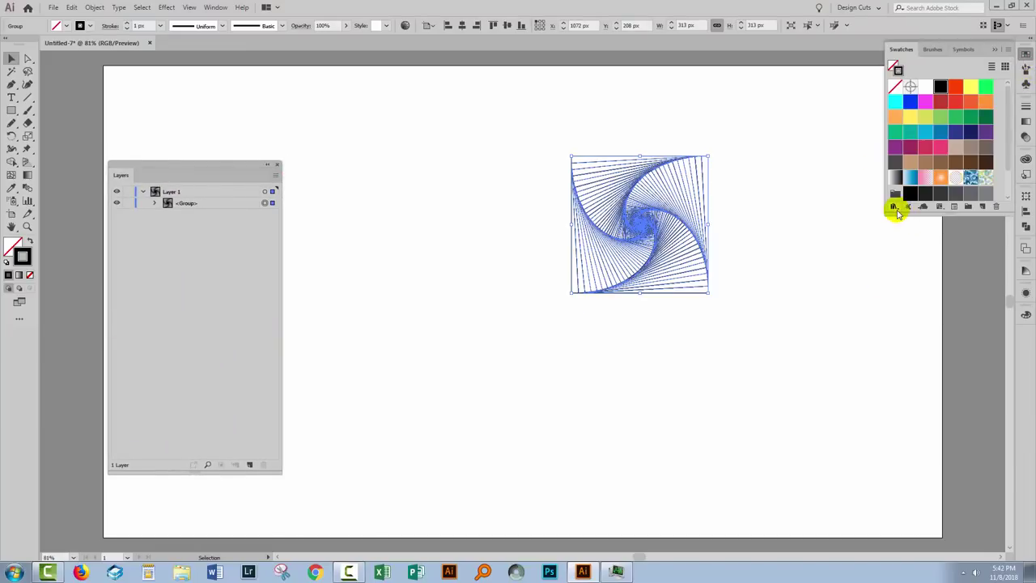
click(897, 205)
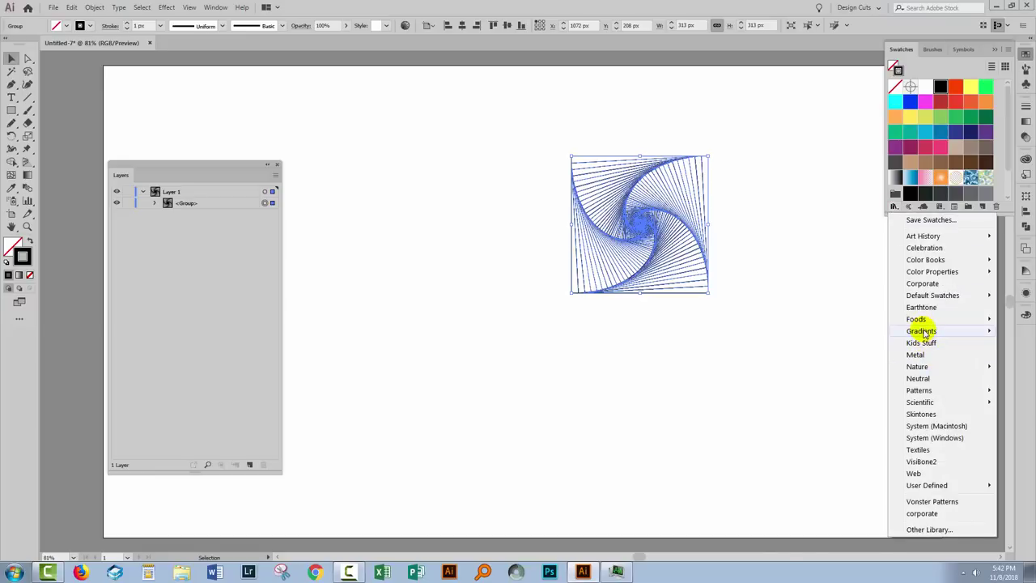
click(921, 330)
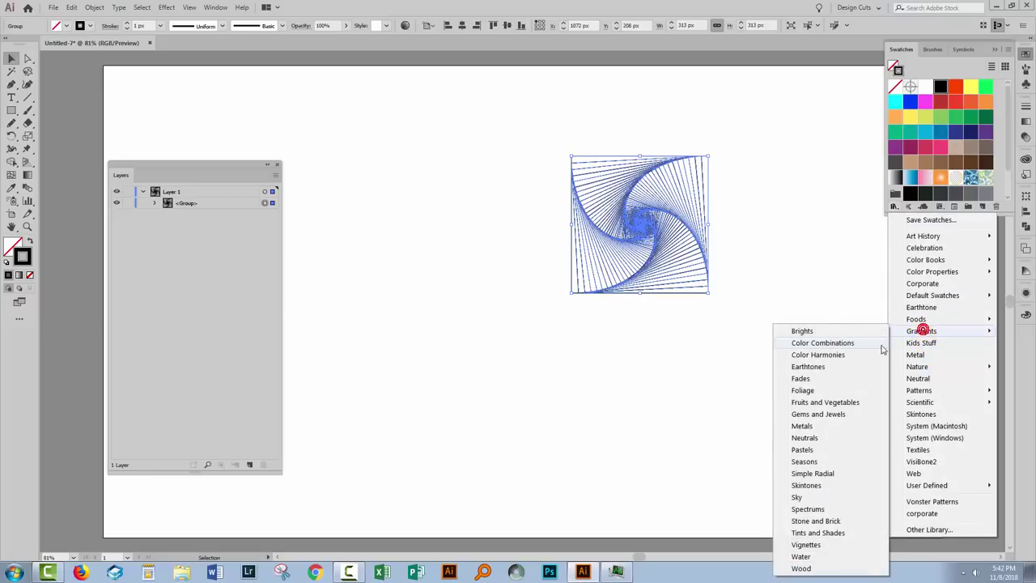
click(838, 414)
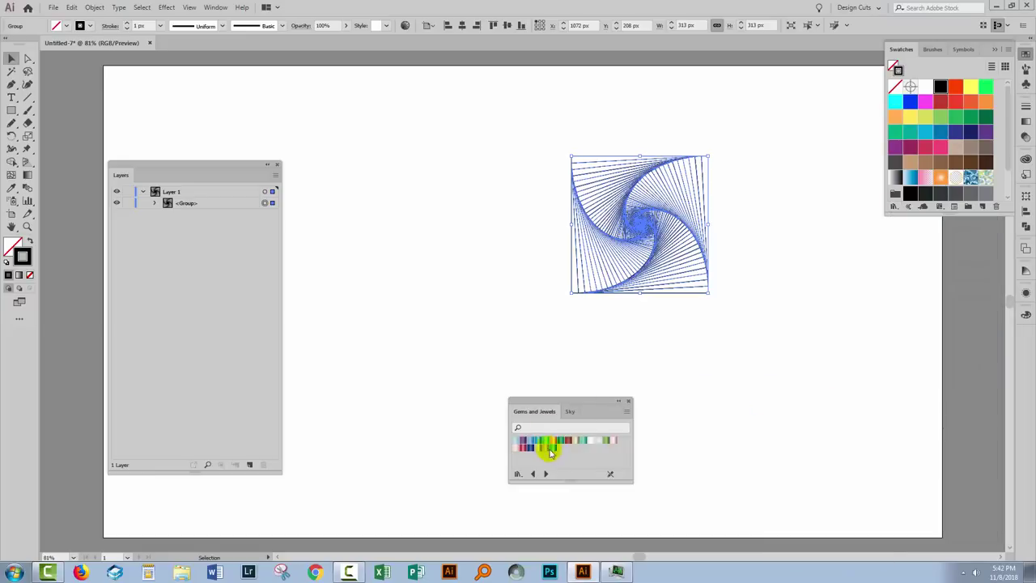
click(613, 439)
click(546, 333)
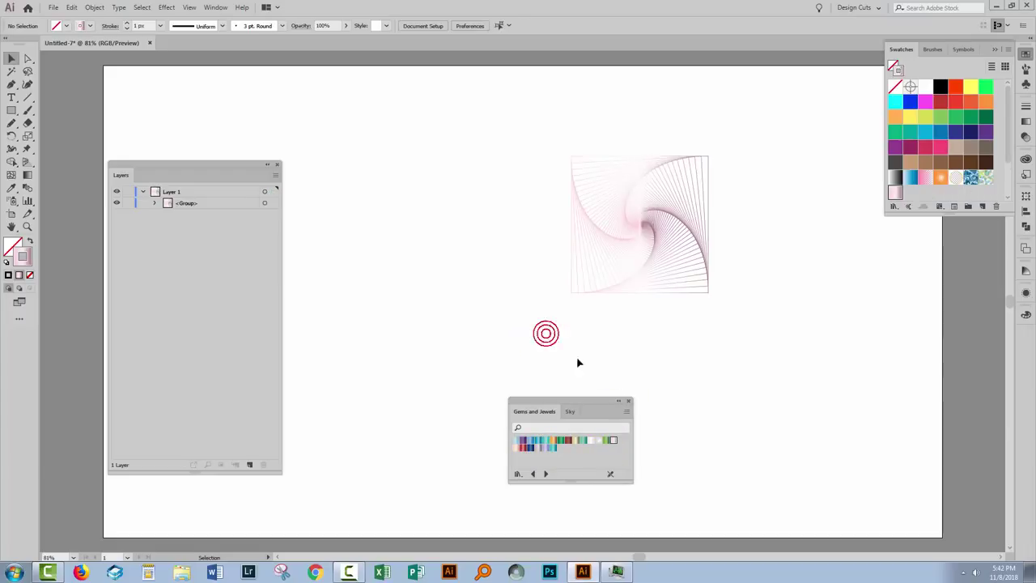
Reselect the spiral group with its path edges hidden, and change its stroke gradient to radial.
drag(521, 152, 729, 350)
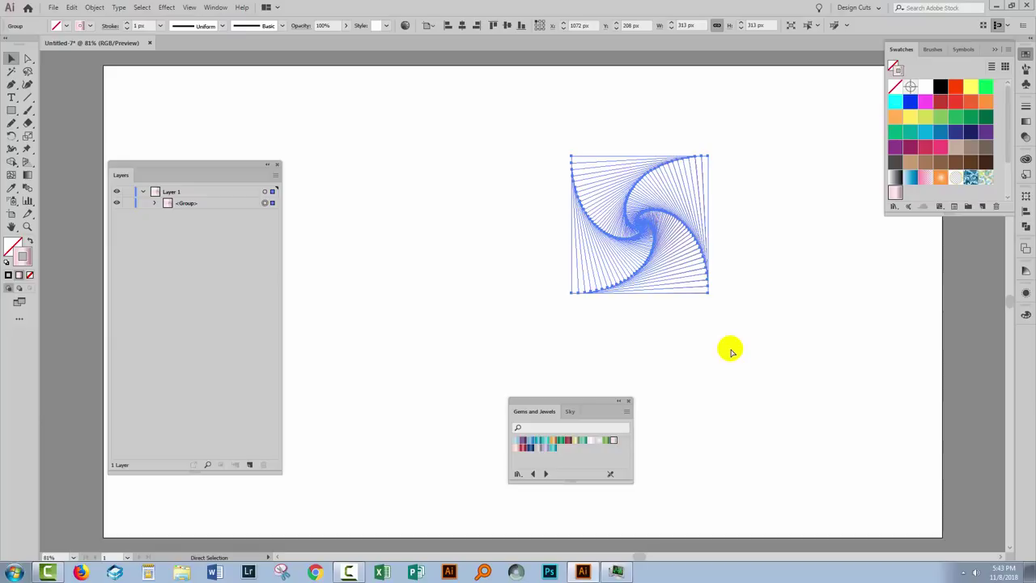
key(ctrl+h)
key(v)
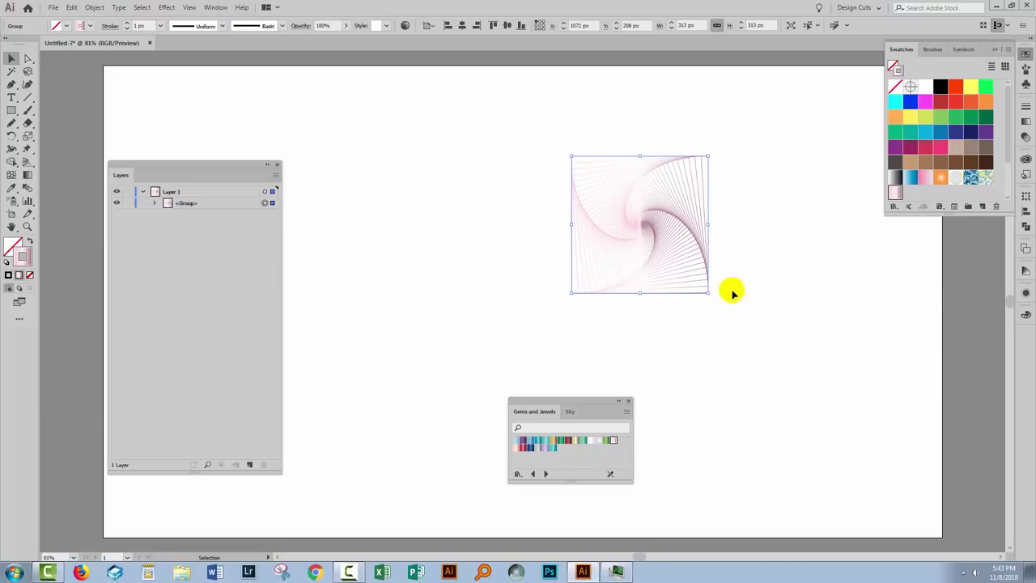
click(997, 49)
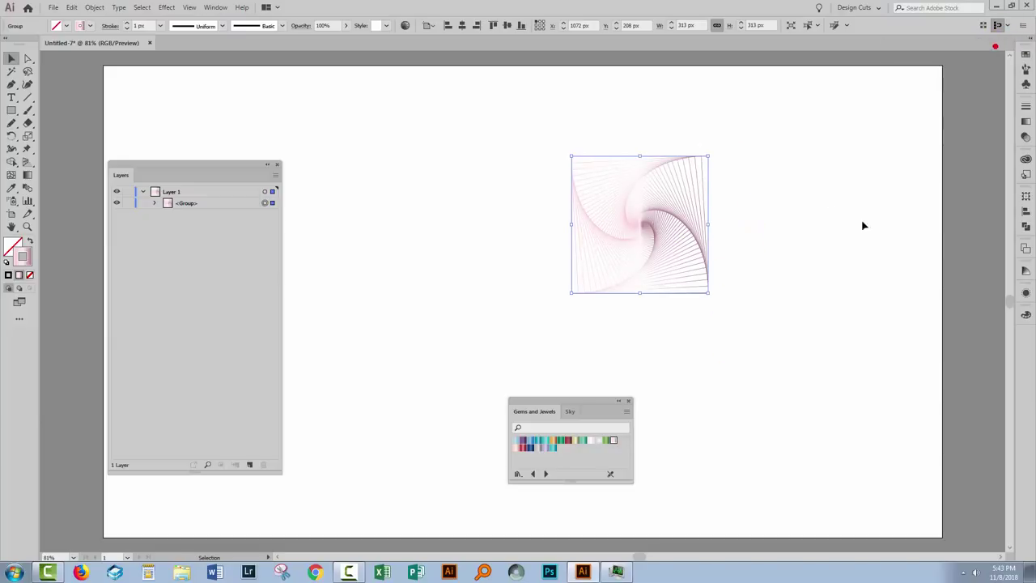
click(1025, 122)
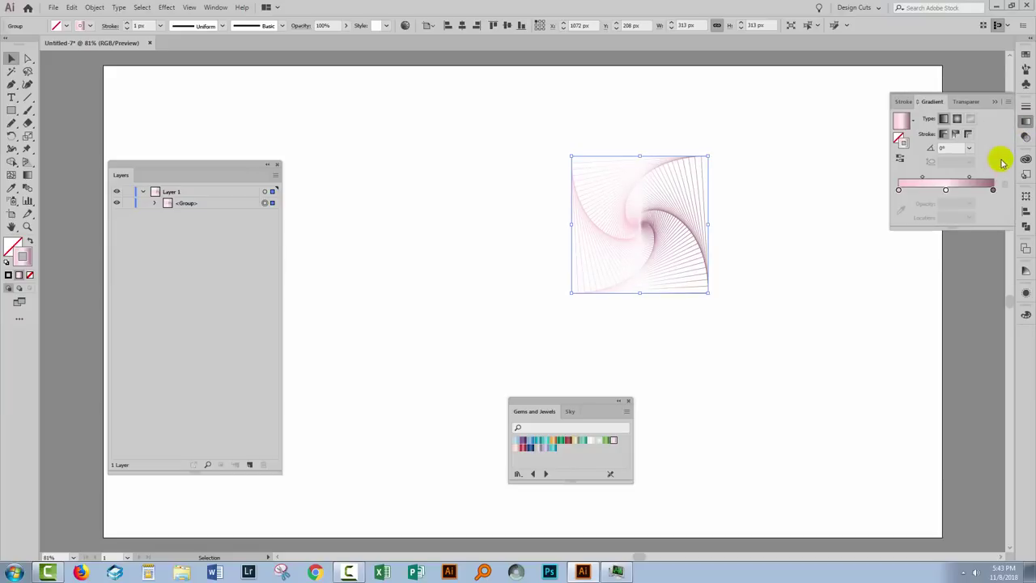
click(957, 119)
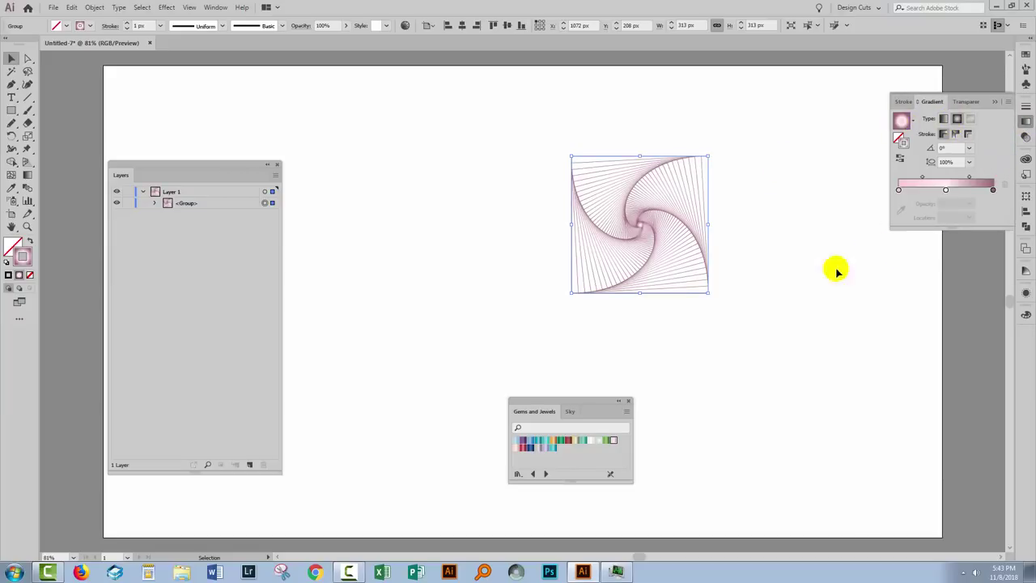
Reverse the stroke gradient, remove its middle colour stop and shift the midpoint slightly toward the pale pink end, and reverse it back.
click(899, 160)
click(956, 190)
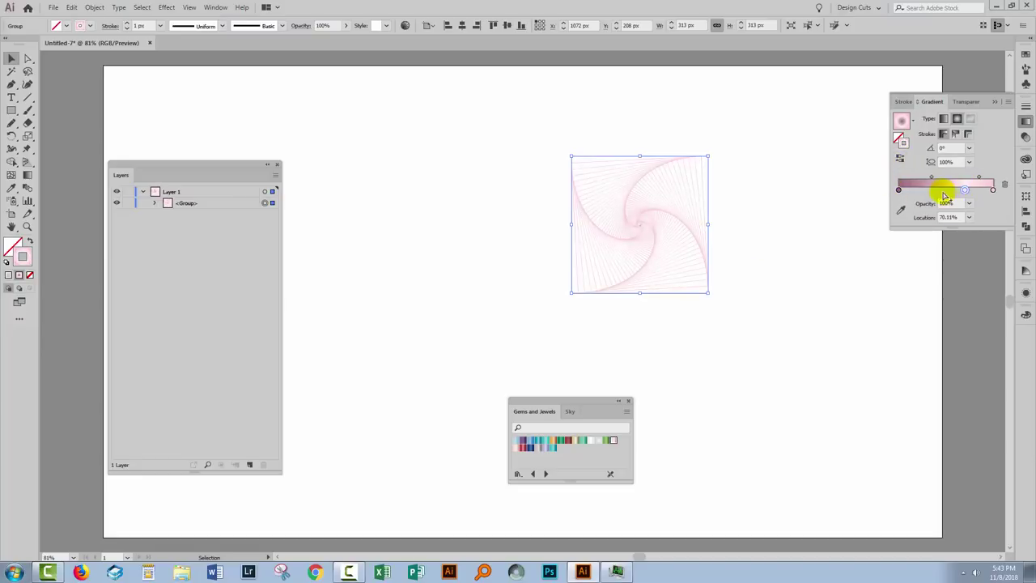
drag(932, 177, 977, 271)
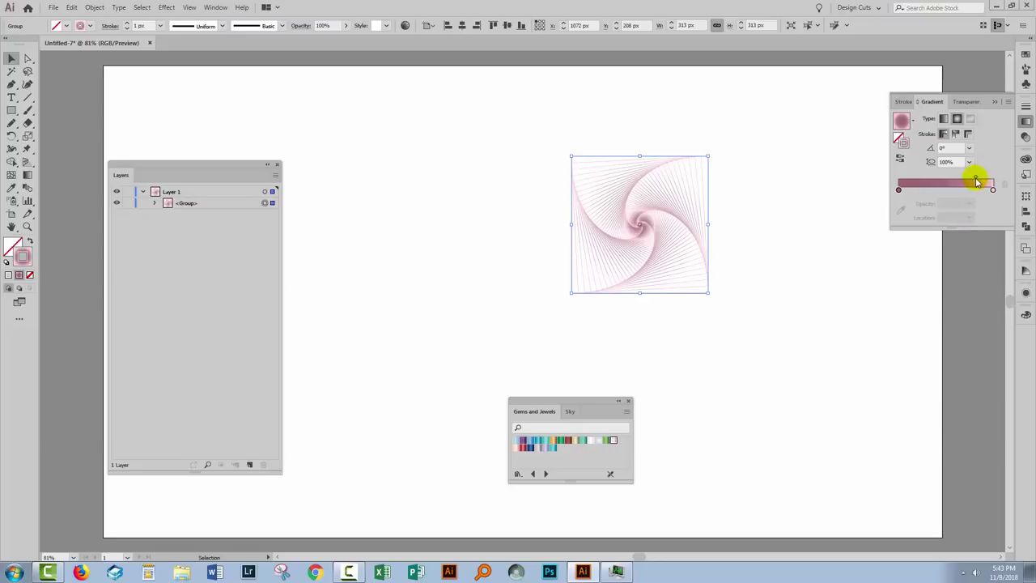
click(976, 178)
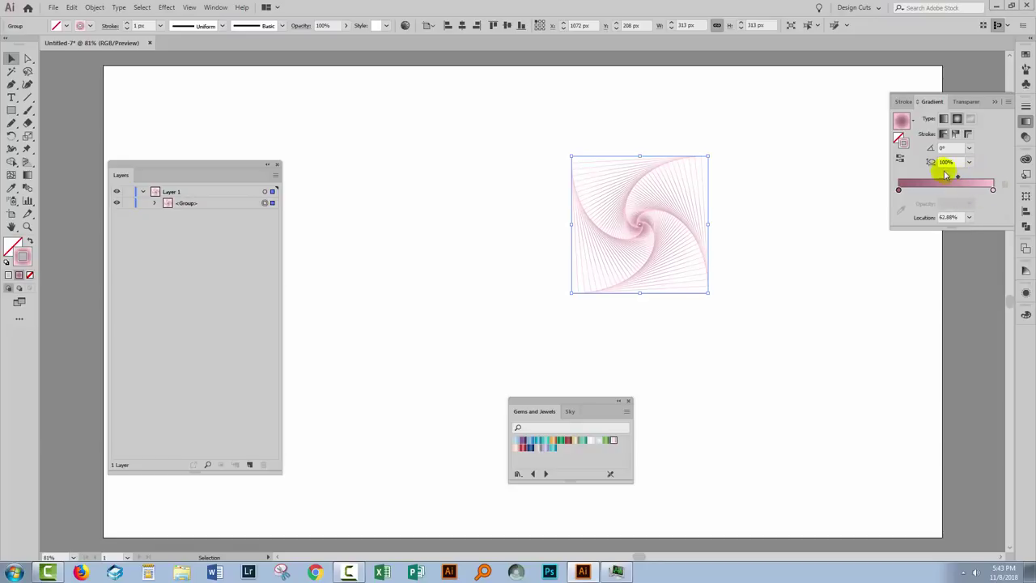
click(900, 159)
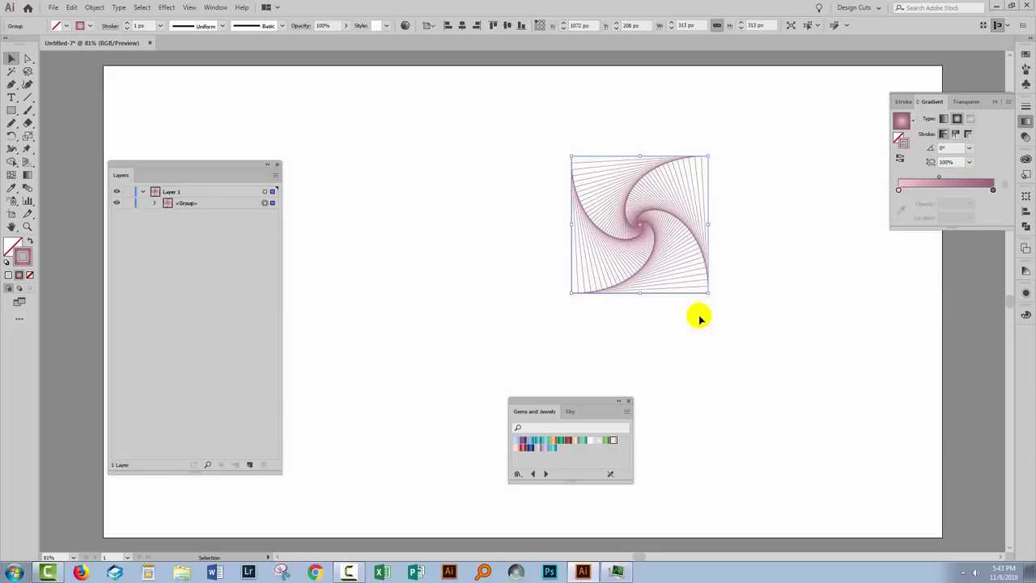
Reverse the spiral's radial stroke gradient so mauve is at the centre, and move the spiral group closer to the artboard's middle.
click(899, 159)
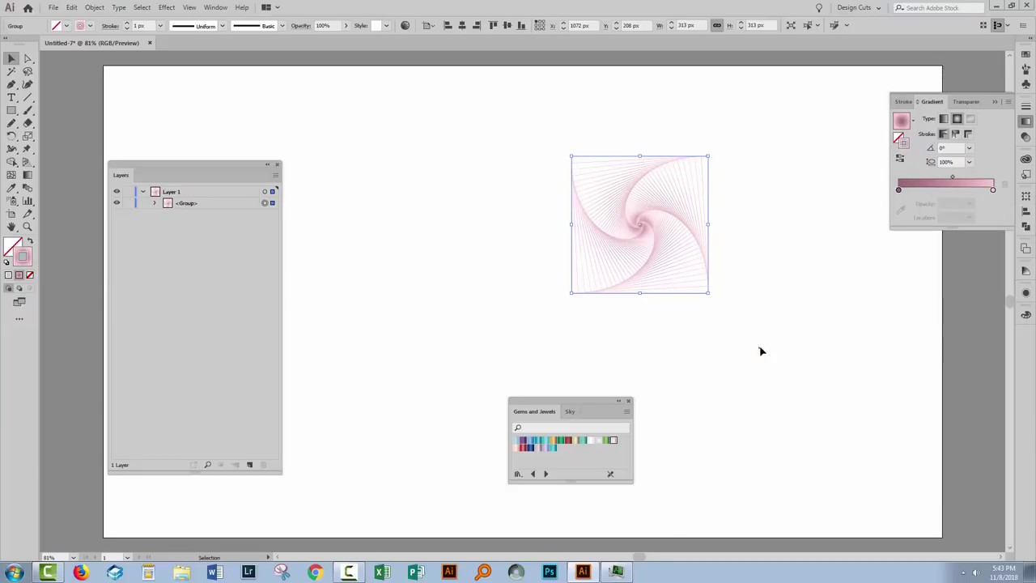
click(786, 332)
click(957, 119)
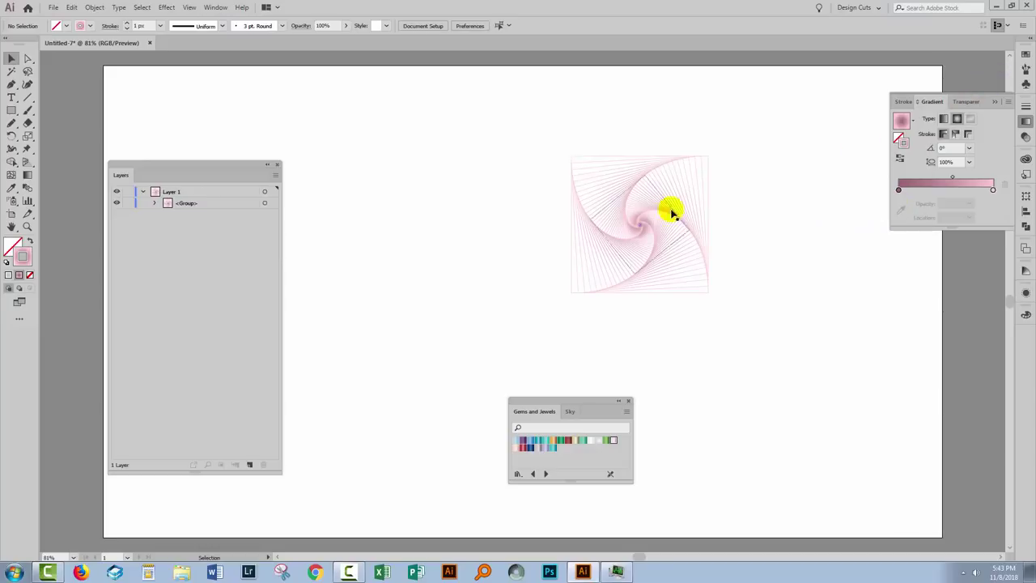
drag(803, 345, 506, 136)
drag(677, 259, 575, 258)
click(710, 311)
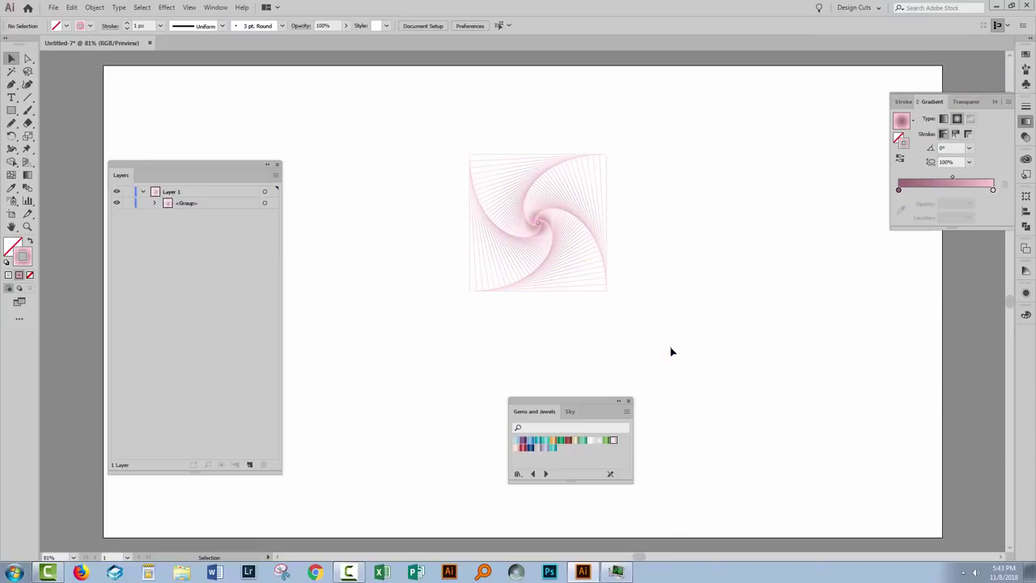
Enlarge the swatch list and save the spiral group as a pattern swatch.
drag(671, 351, 401, 167)
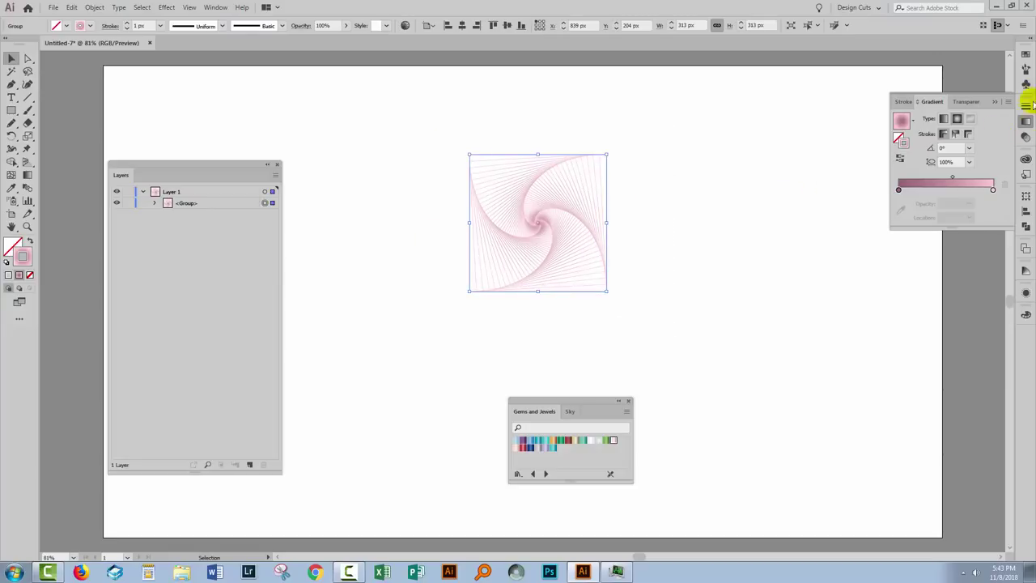
click(1025, 56)
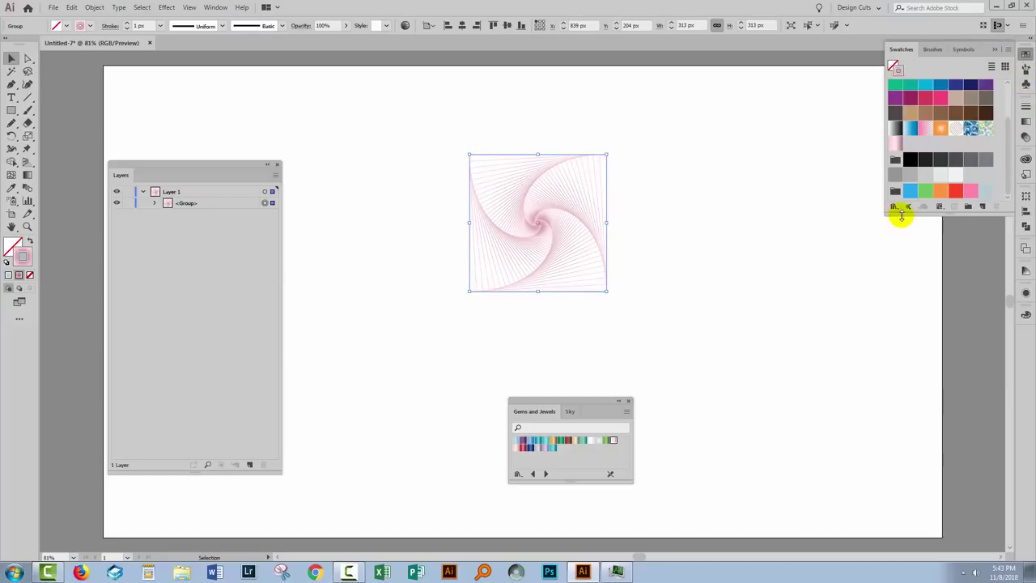
drag(902, 215, 899, 306)
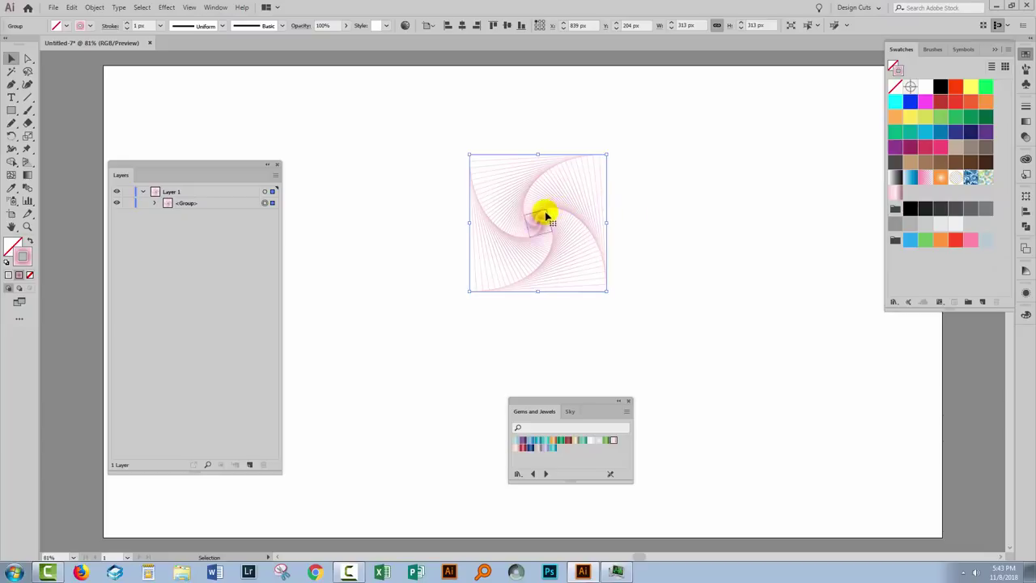
drag(547, 215, 912, 191)
click(707, 269)
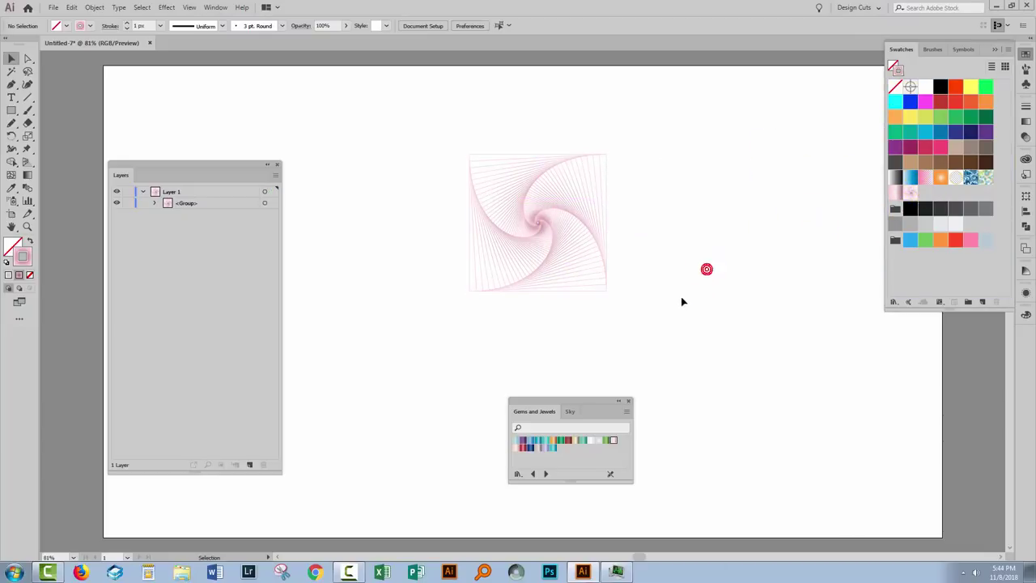
Create a reflected copy of the spiral group across the vertical axis, directly over the original.
drag(665, 317, 453, 179)
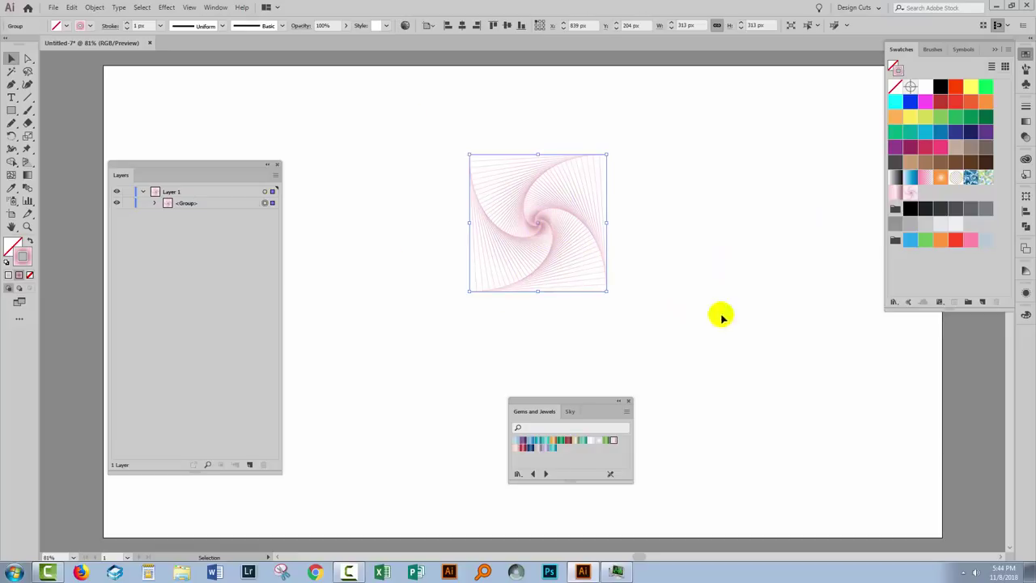
click(94, 8)
mouse_move(129, 19)
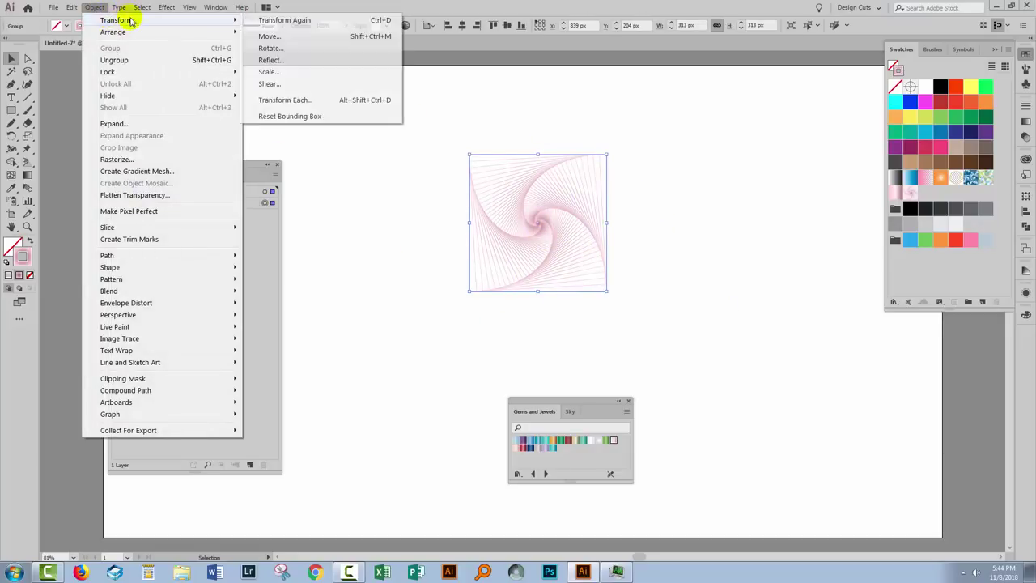
click(271, 60)
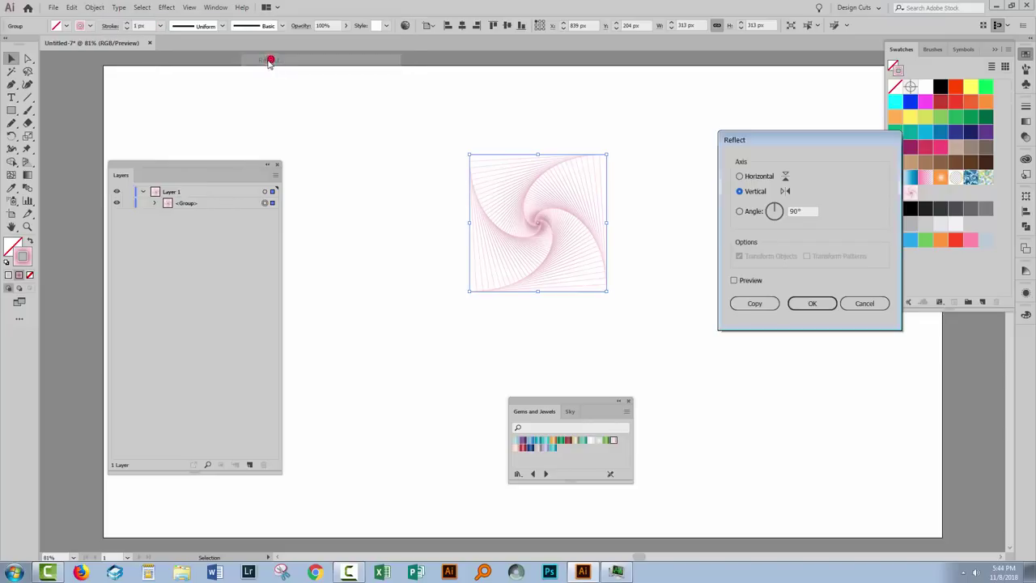
click(734, 280)
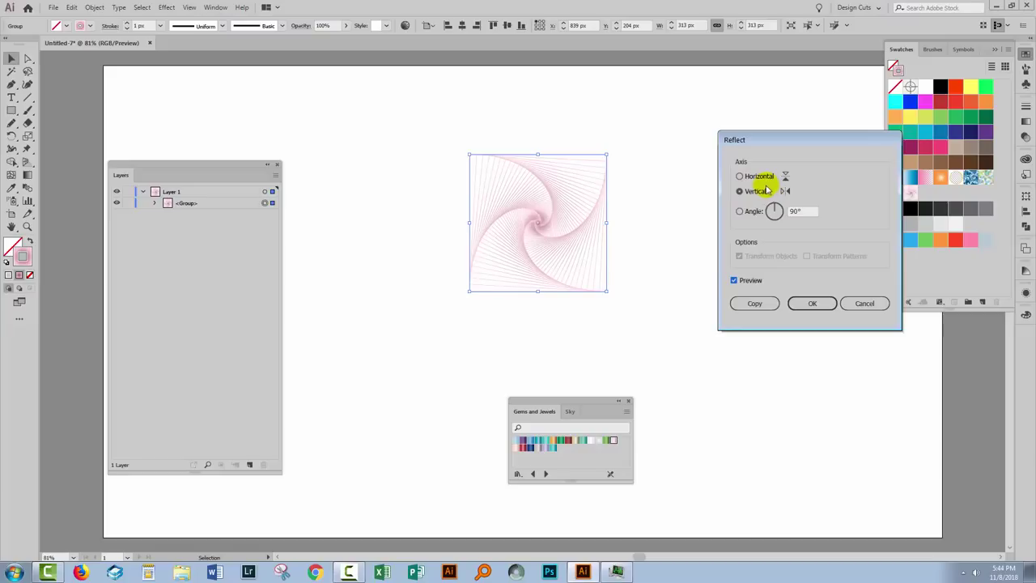
click(759, 305)
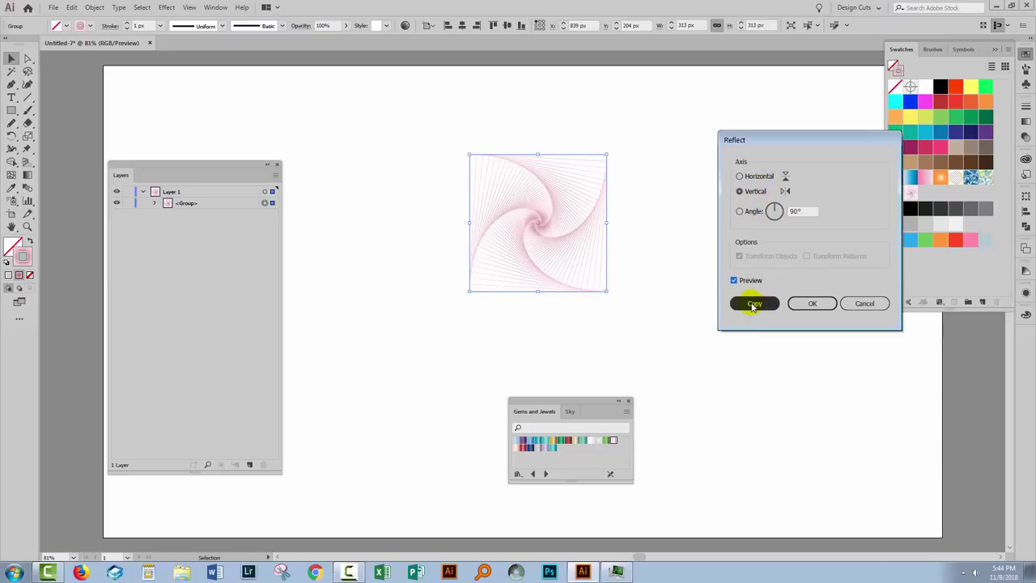
click(754, 305)
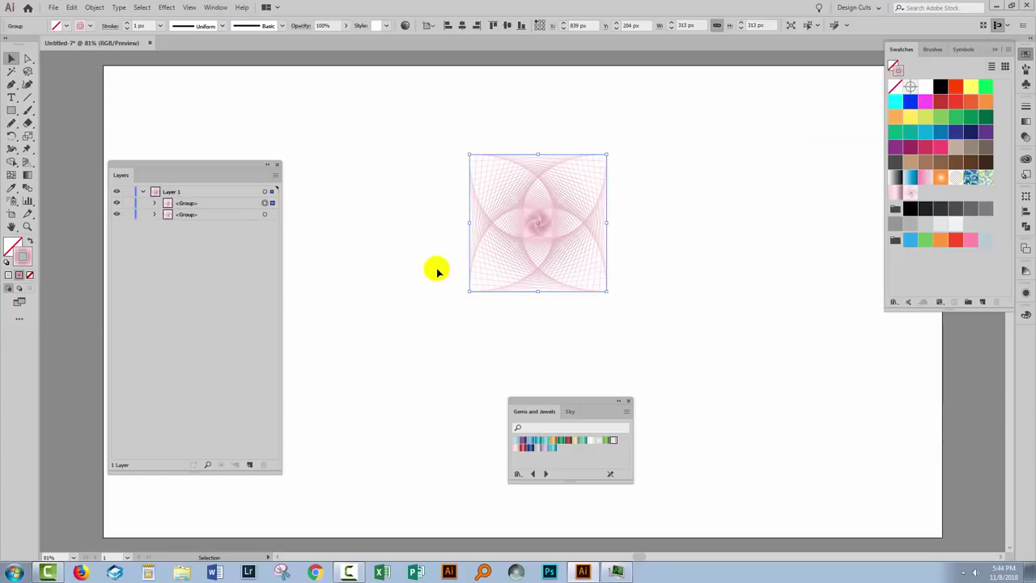
click(633, 359)
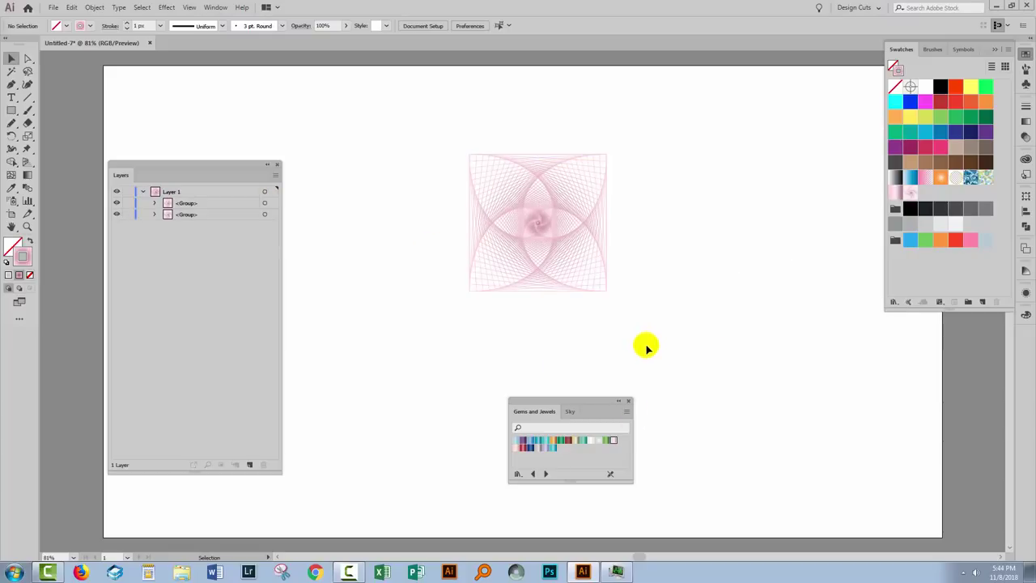
Ungroup the two overlapping spirals and regroup all their paths into a single group.
drag(645, 333, 409, 122)
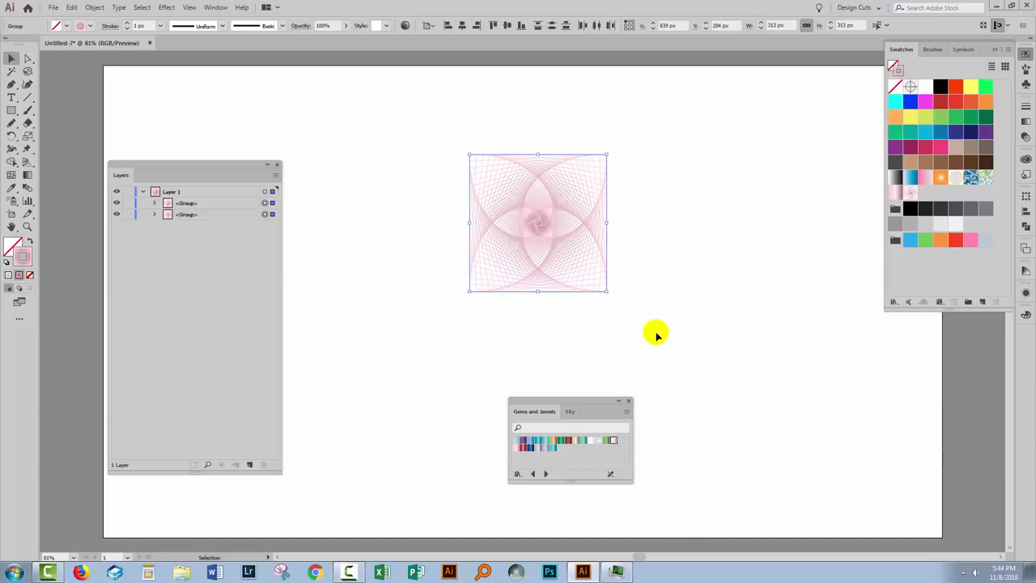
drag(639, 322, 413, 119)
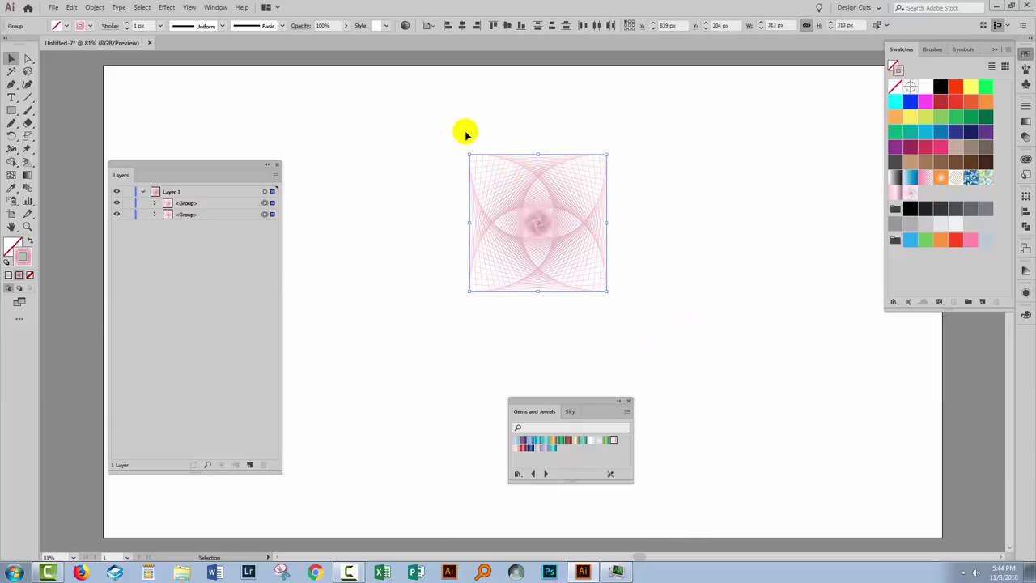
click(96, 9)
click(103, 59)
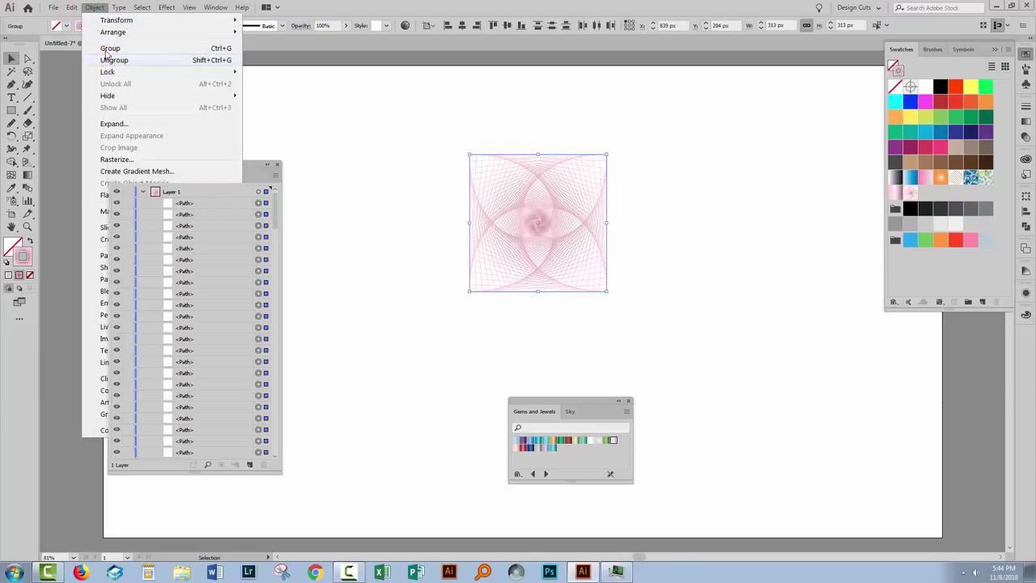
click(95, 8)
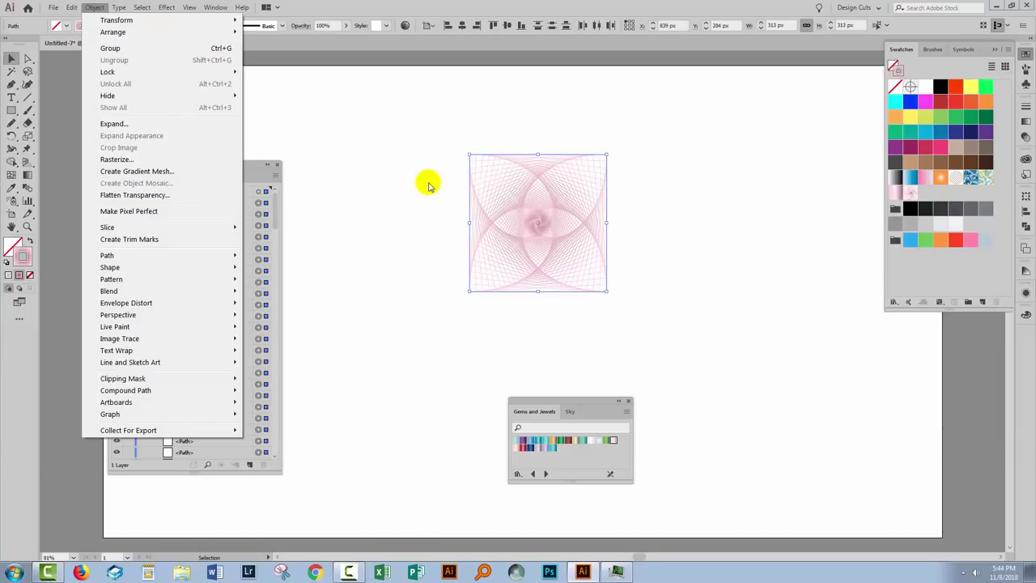
click(110, 49)
click(299, 162)
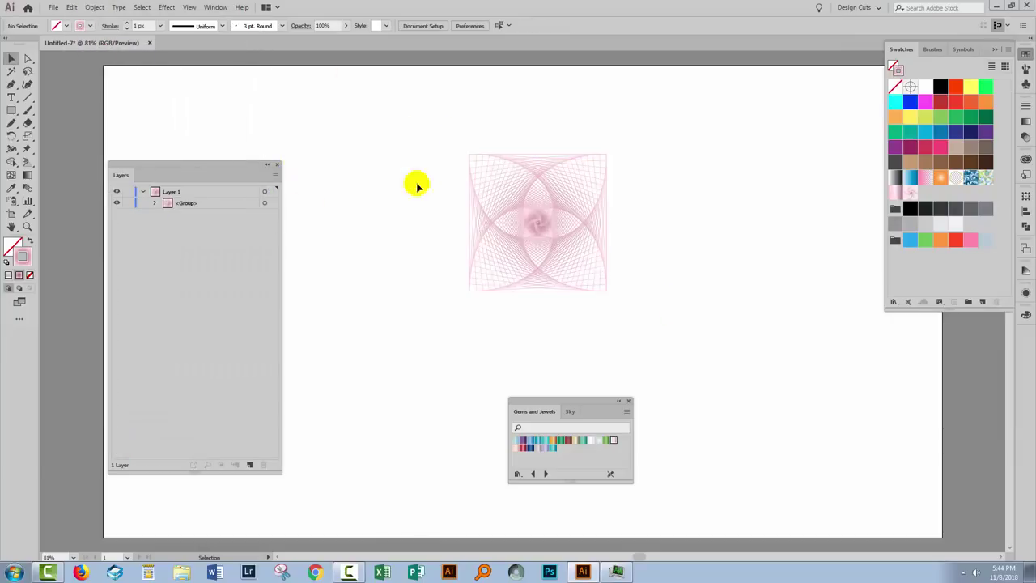
Save the combined mirrored design as a second pattern swatch and move the artwork off the artboard, with the layer list out of the way.
drag(397, 129, 641, 347)
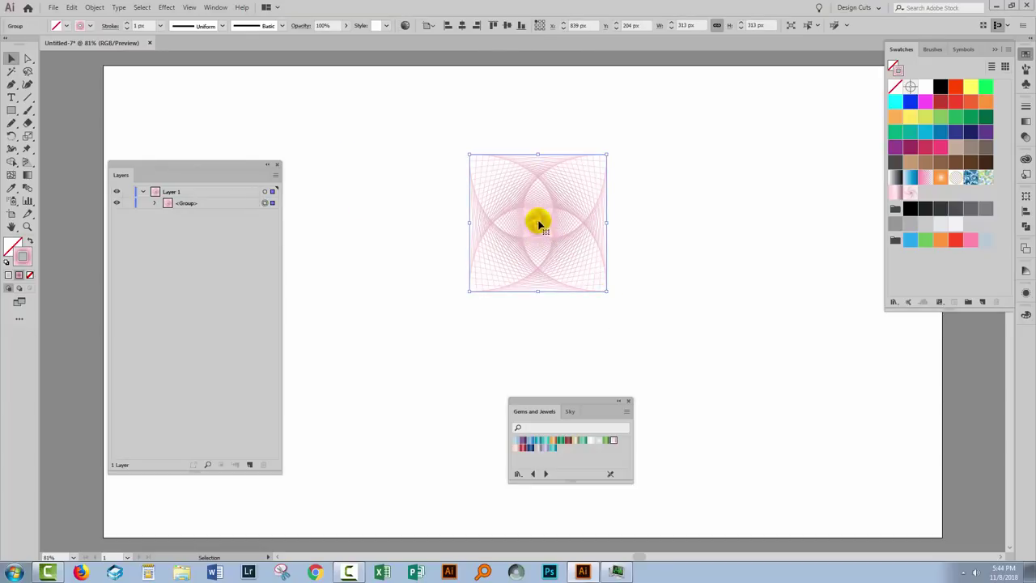
drag(539, 224, 918, 191)
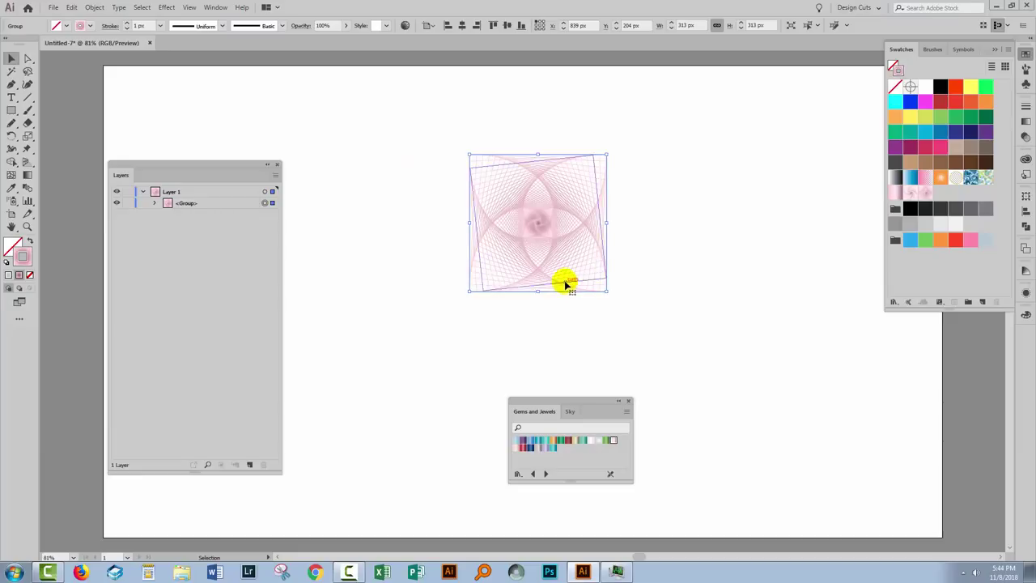
drag(226, 166, 946, 252)
drag(456, 143, 616, 312)
drag(596, 166, 81, 382)
click(182, 372)
Create a 1920 x 1080 px rectangle and centre it horizontally and vertically on the artboard.
click(11, 111)
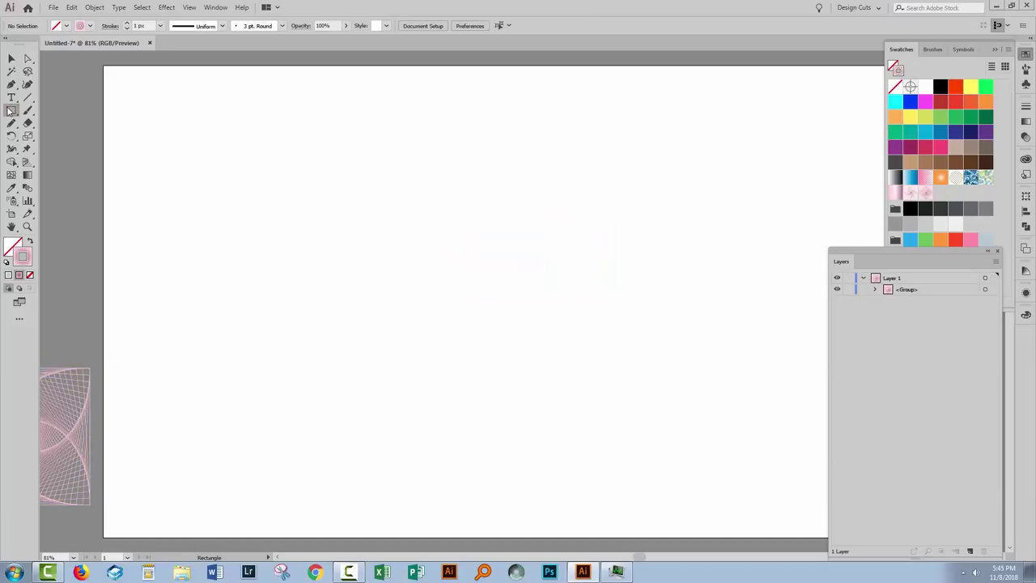
click(370, 255)
text(1920)
key(Tab)
text(1080)
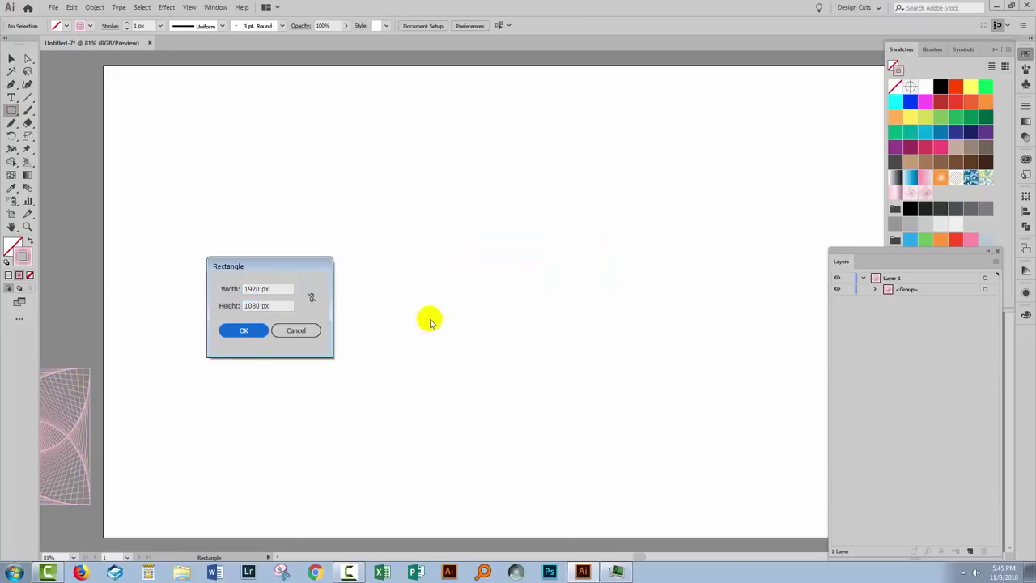
click(243, 330)
click(590, 25)
click(634, 25)
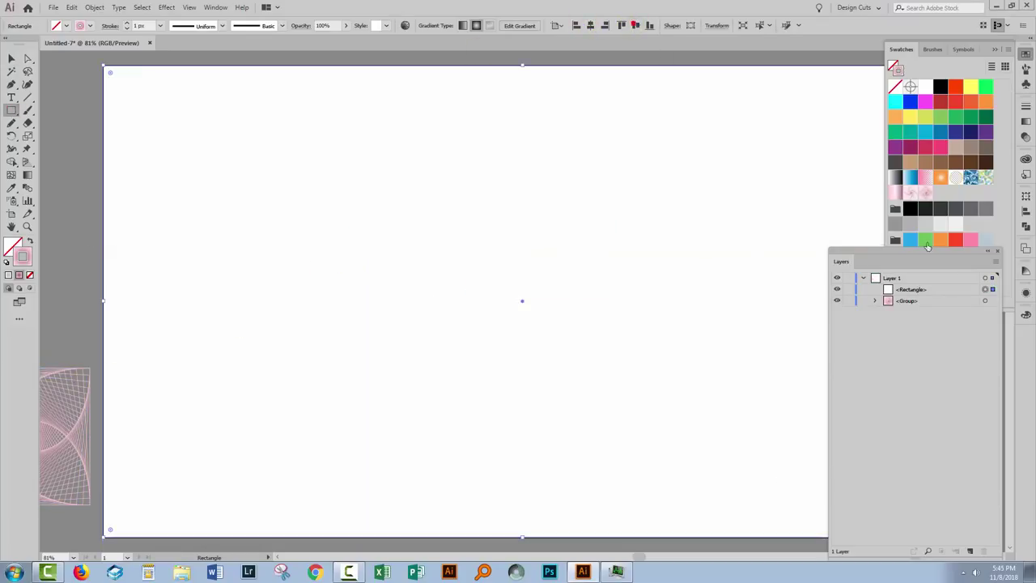
Close the layer list, remove the rectangle's stroke and fill it with the single-spiral pattern, New Pattern Swatch 1.
click(998, 252)
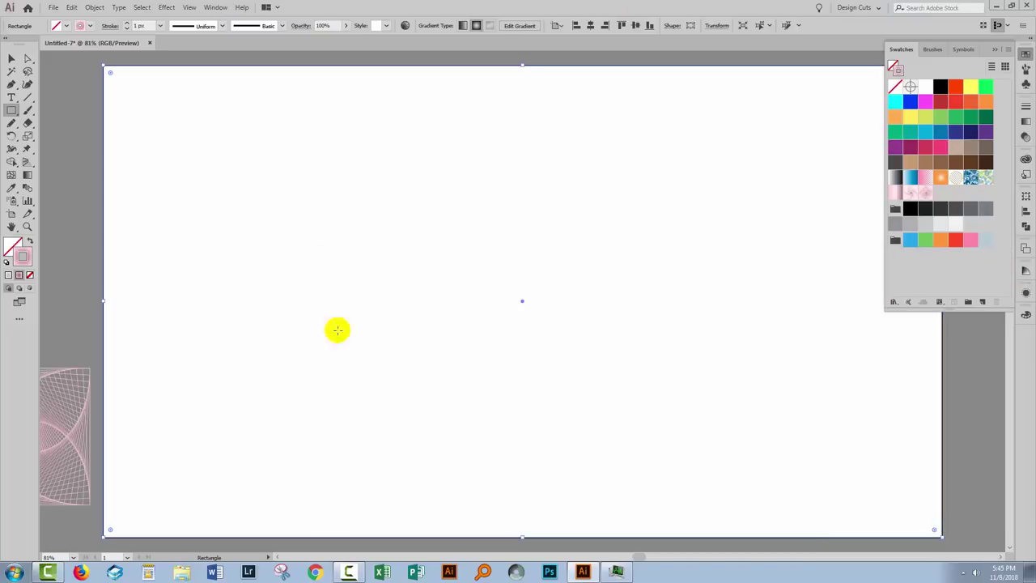
click(28, 250)
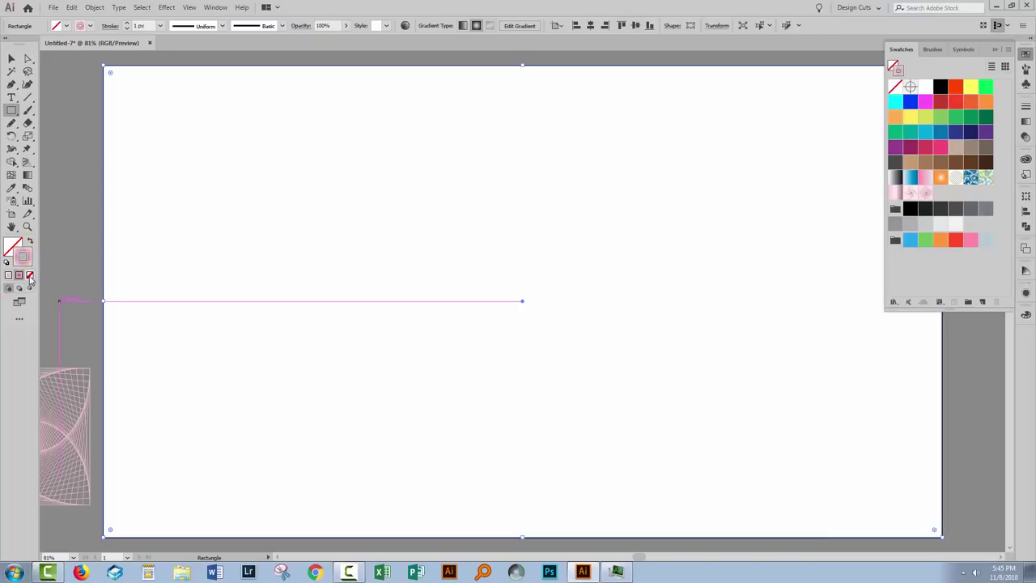
click(30, 275)
click(13, 244)
click(13, 245)
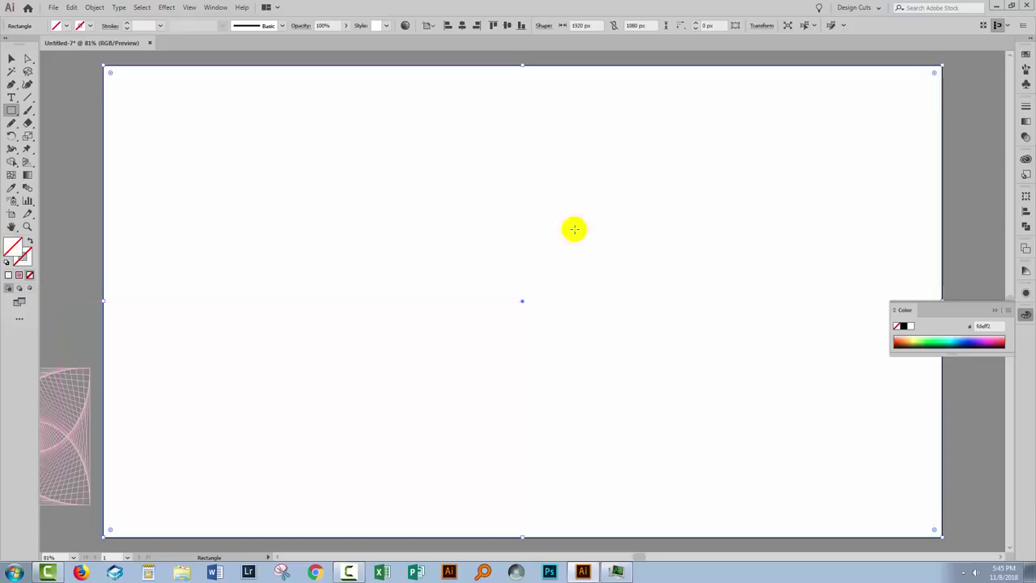
click(1025, 55)
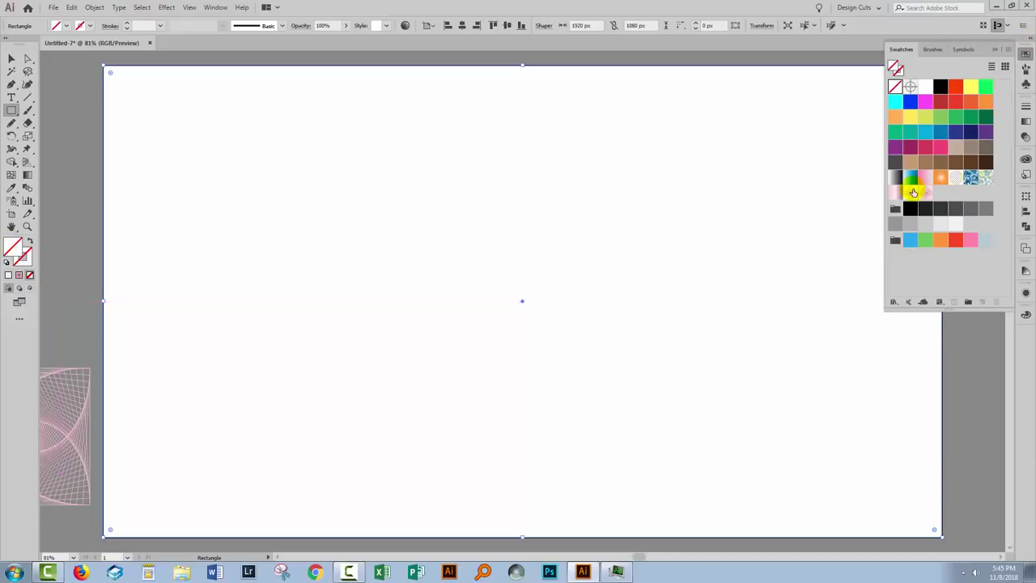
click(913, 193)
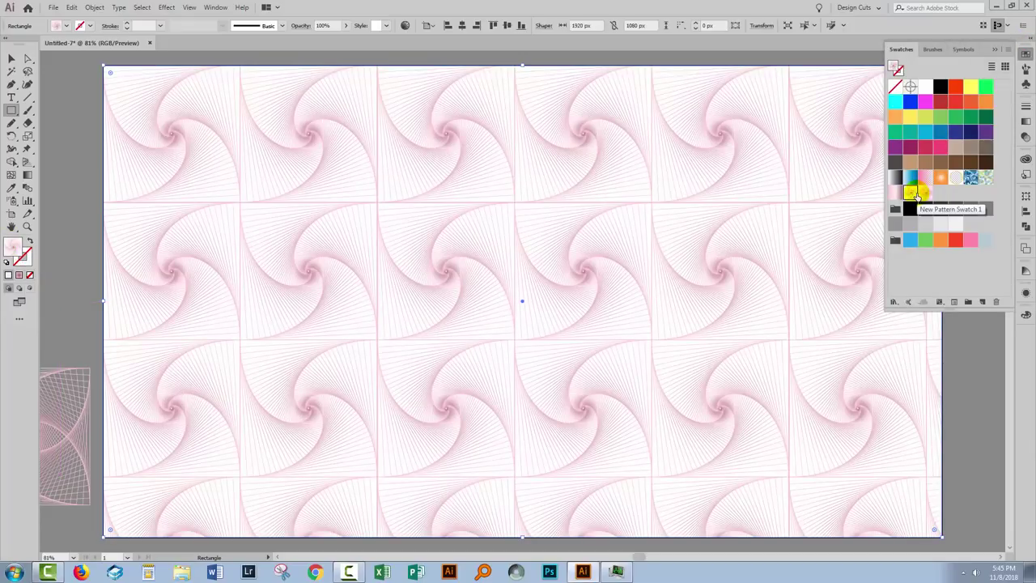
Scale only the rectangle's pattern uniformly to 50%, leaving the object untransformed, and replace its fill with the mirrored spiral pattern swatch.
click(91, 8)
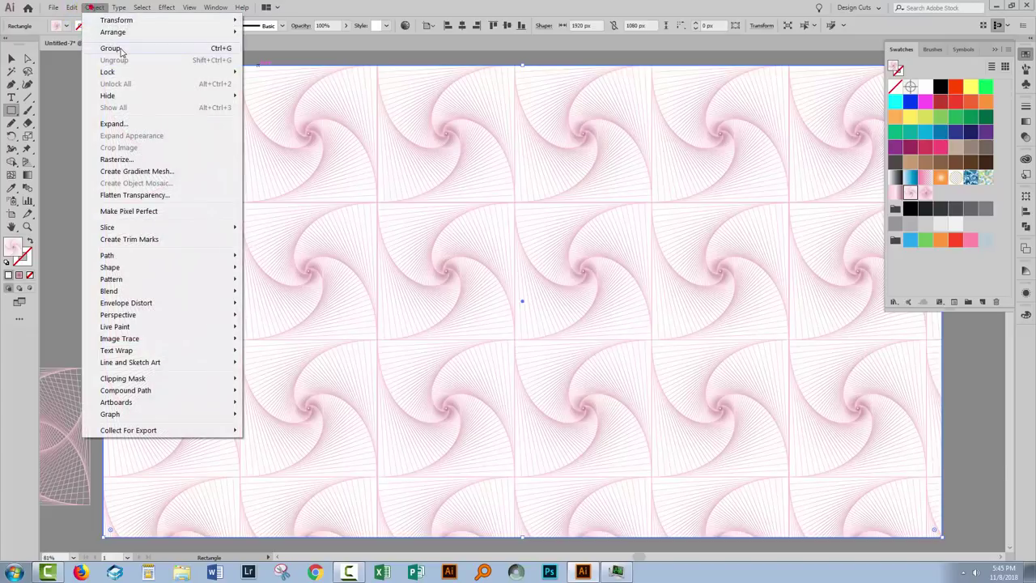
mouse_move(142, 21)
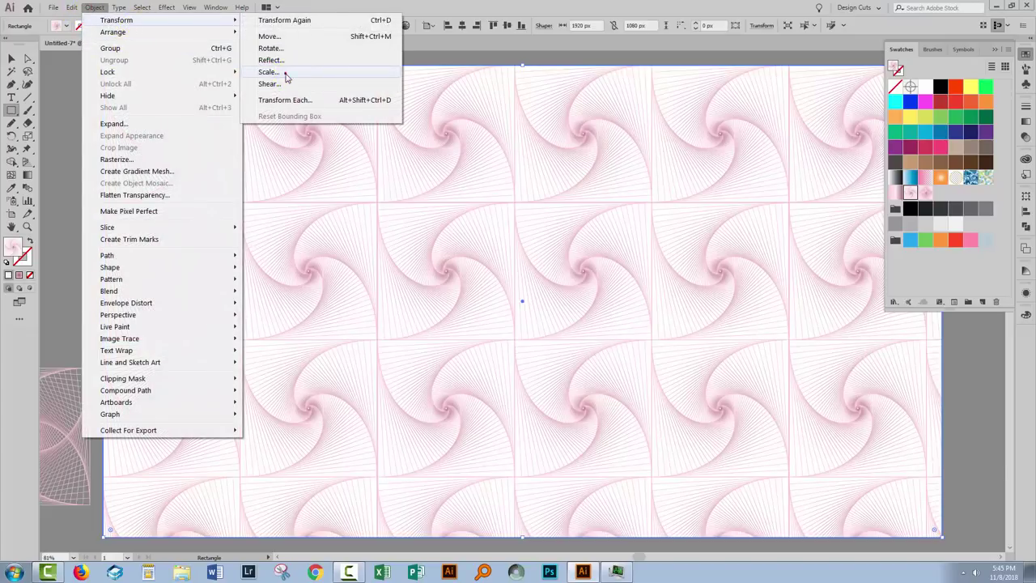
click(269, 72)
click(73, 391)
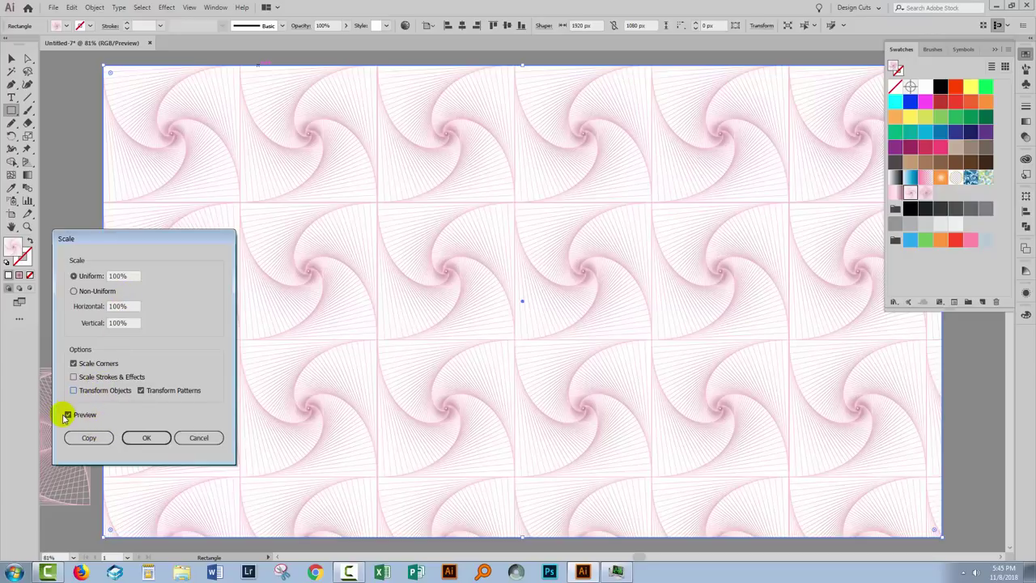
drag(127, 275, 50, 275)
click(34, 291)
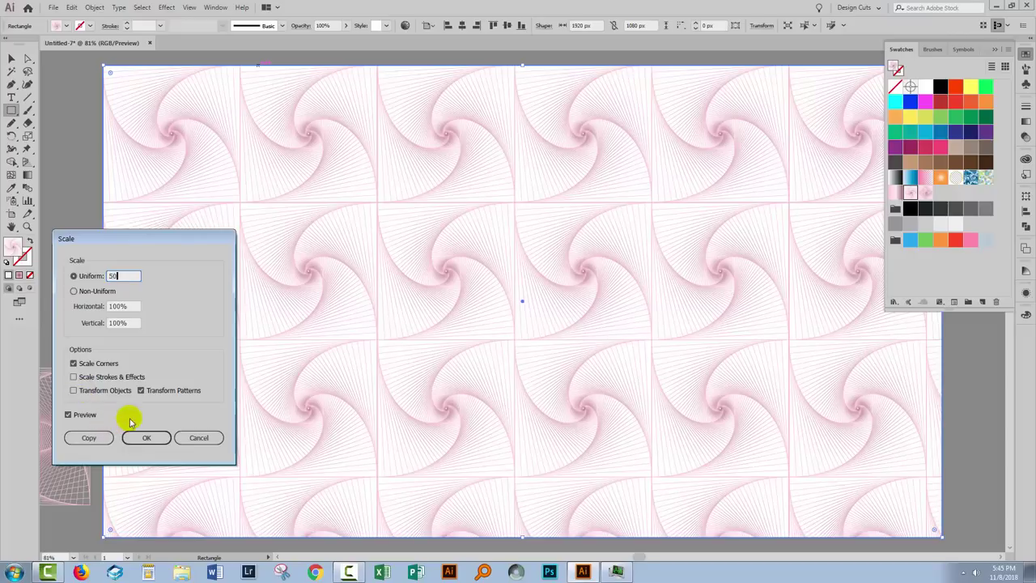
key(Tab)
click(147, 437)
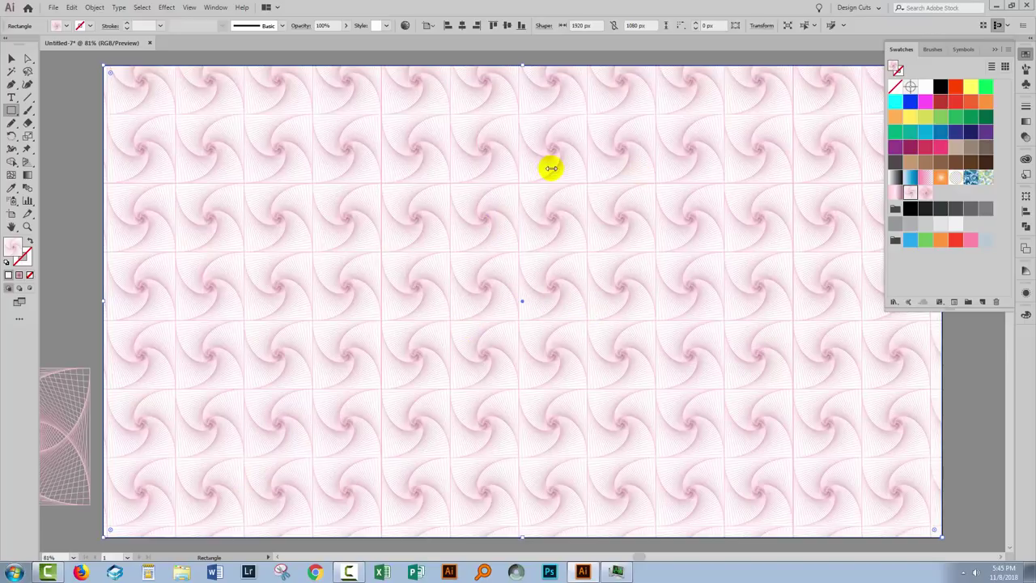
click(925, 194)
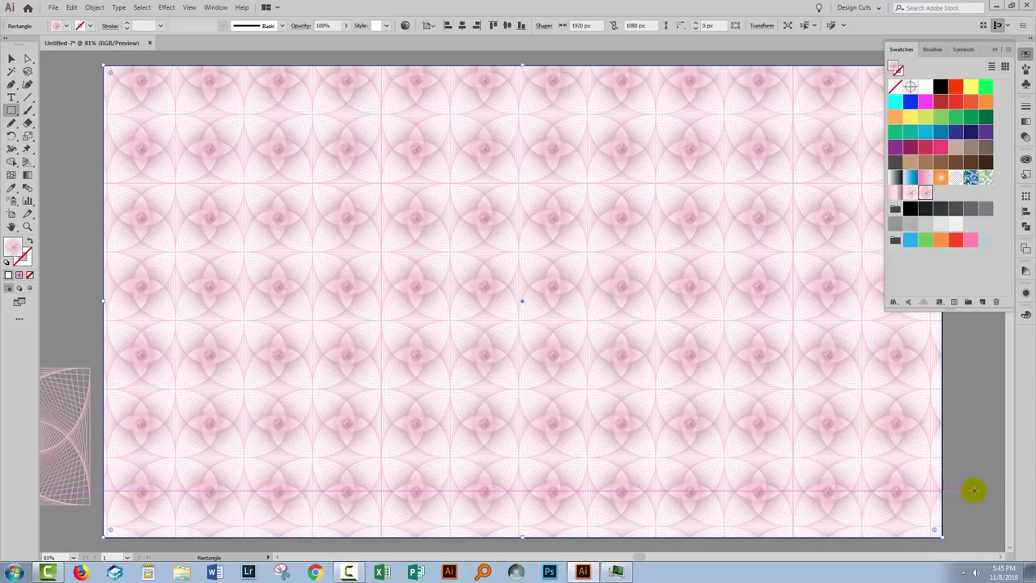
Fit the artboard to the window and create a second 1920 x 1080 px rectangle over the pattern-filled one.
key(ctrl+0)
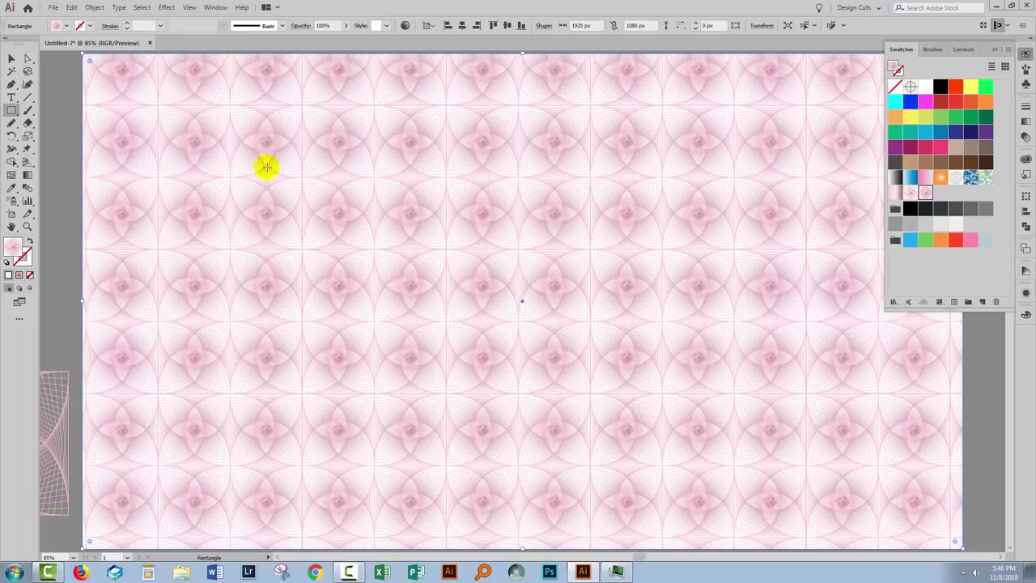
click(995, 50)
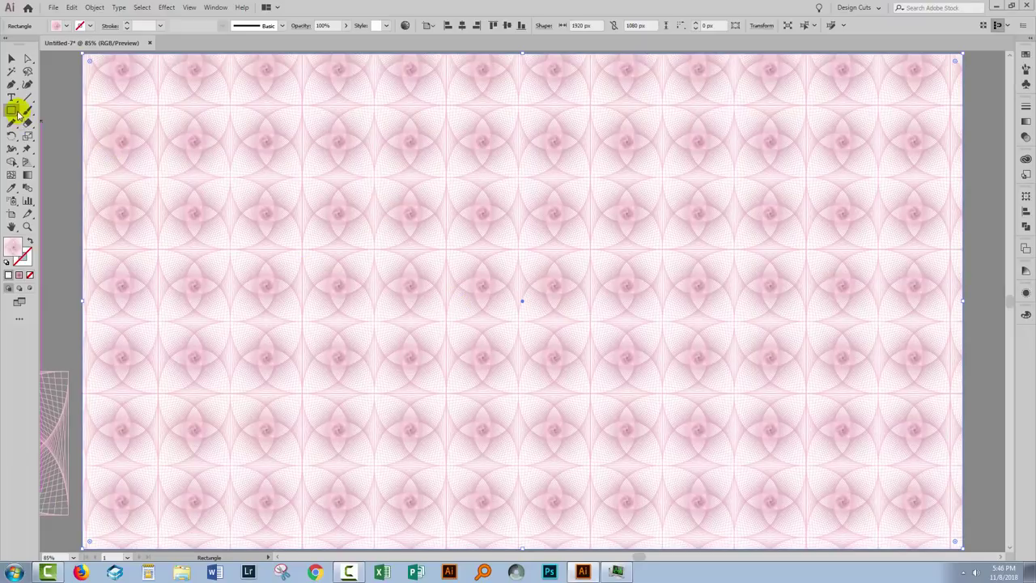
click(273, 216)
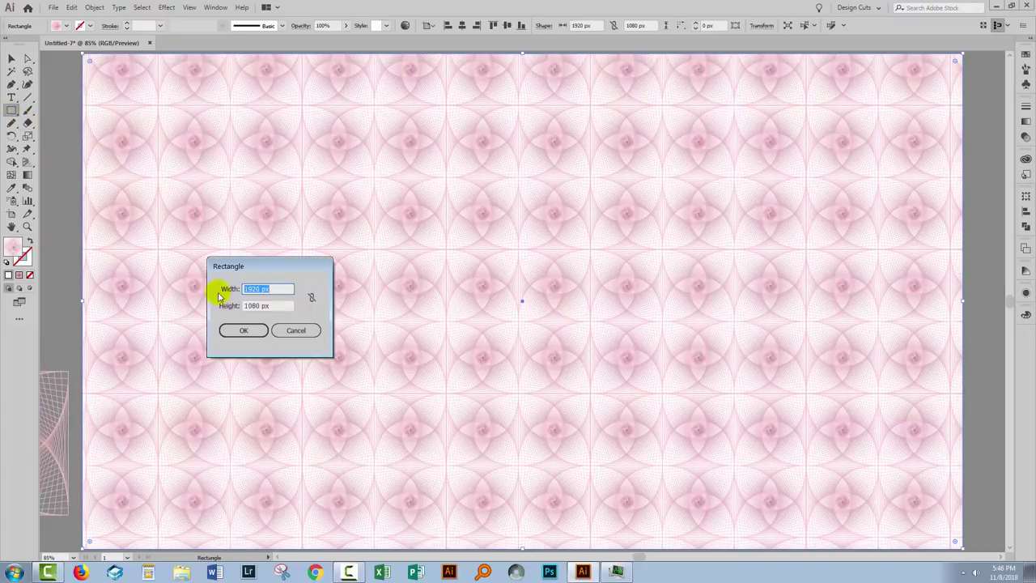
click(241, 332)
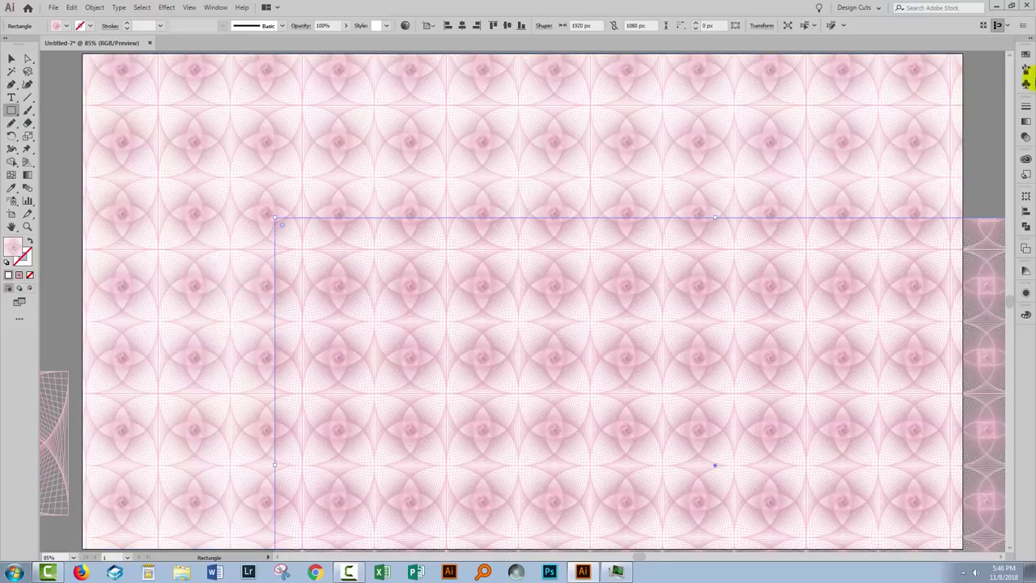
Fill the new rectangle with solid orange and centre it horizontally and vertically on the artboard.
click(1019, 55)
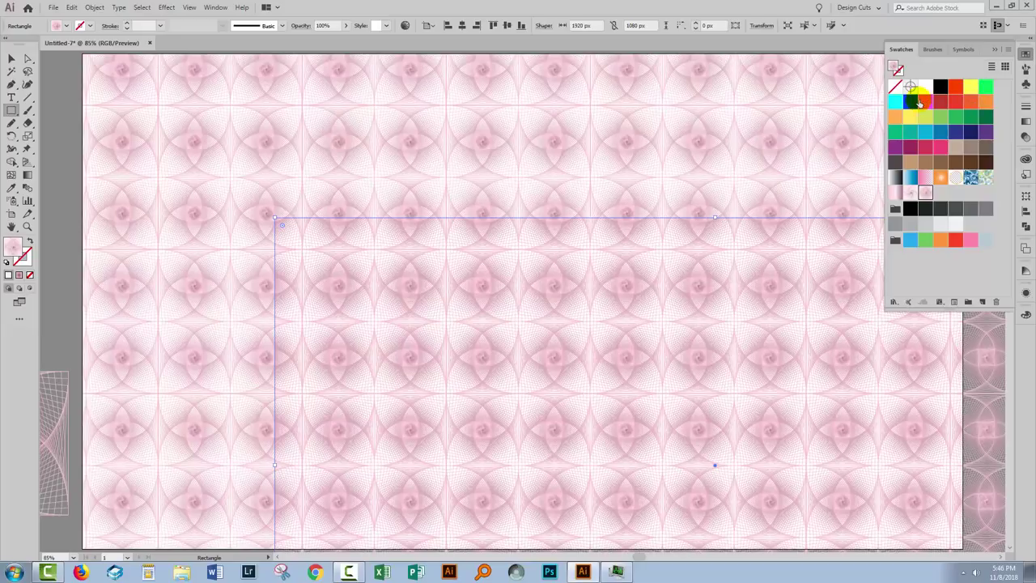
click(970, 98)
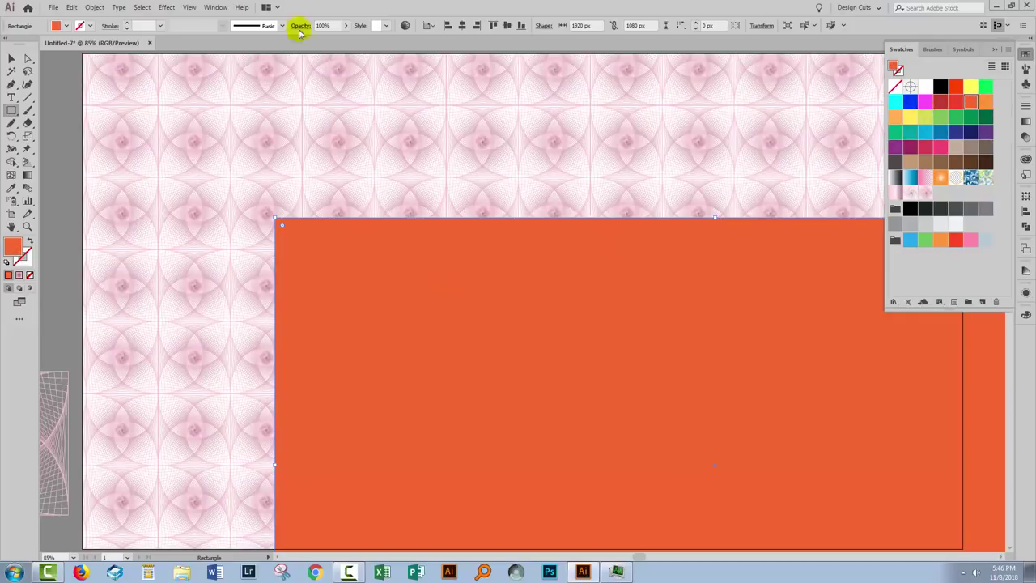
click(449, 25)
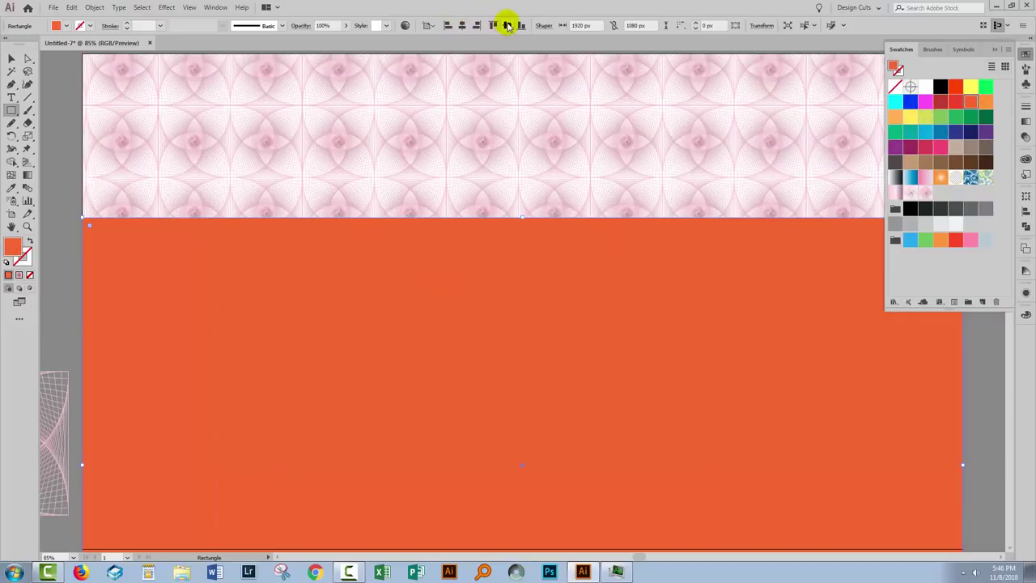
click(508, 25)
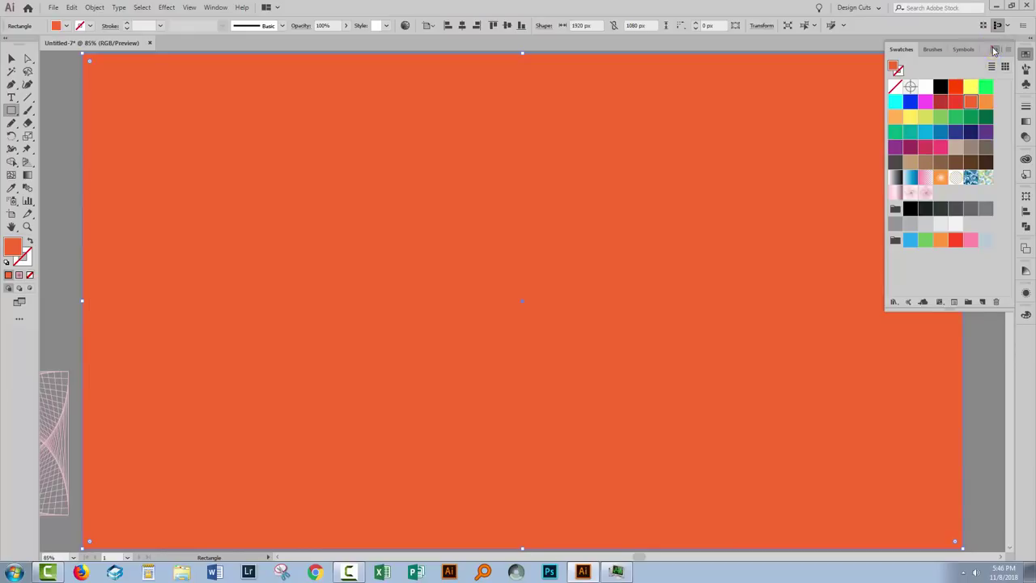
click(995, 50)
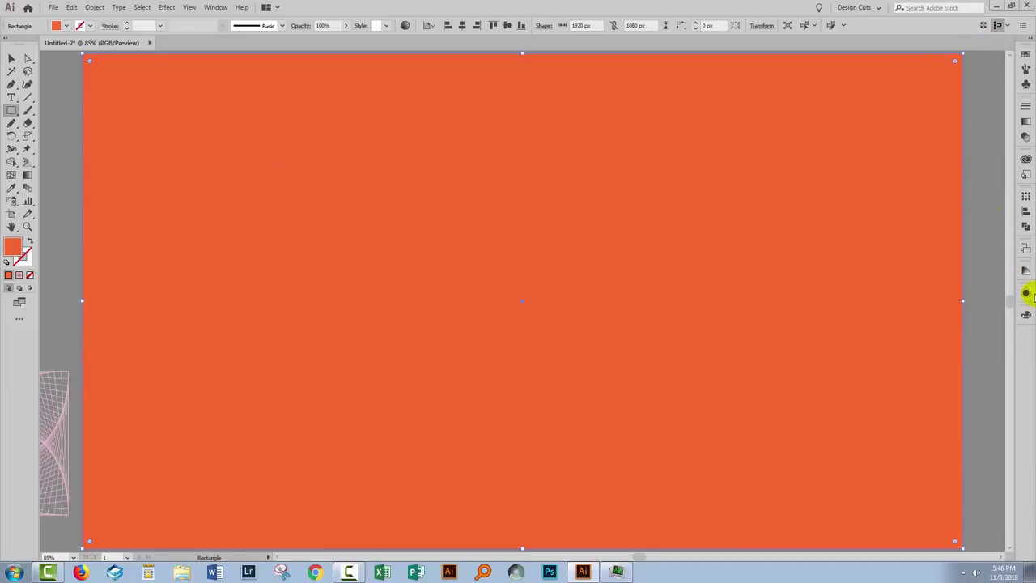
Set the orange rectangle's blending mode to Screen at 100% opacity in its appearance settings.
click(1025, 293)
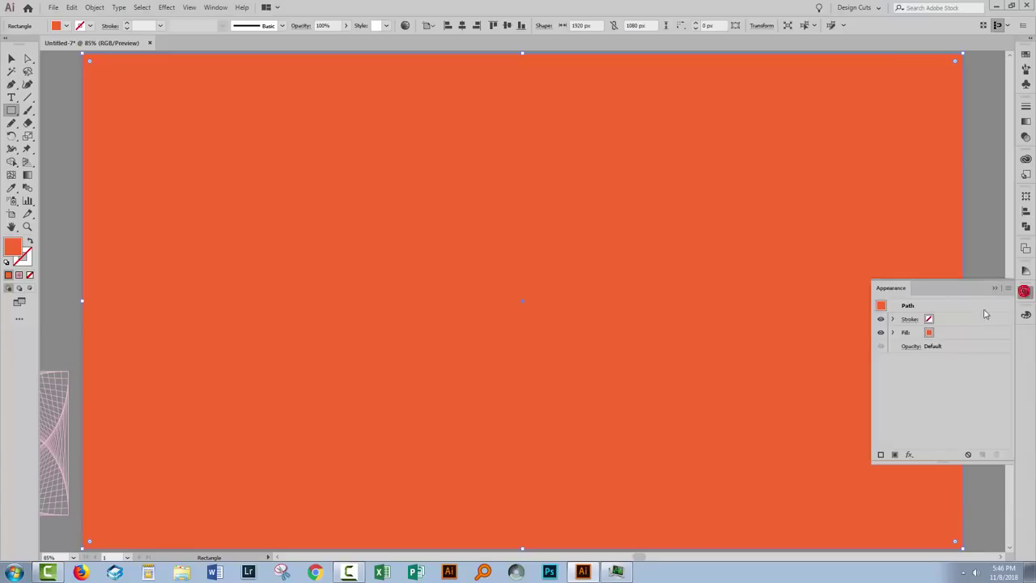
click(913, 348)
click(834, 368)
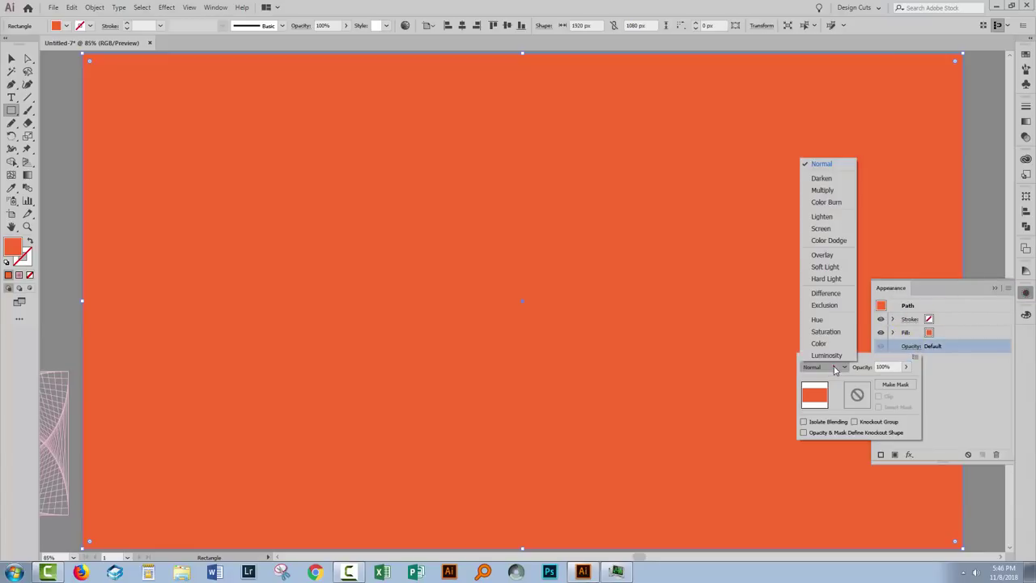
click(826, 229)
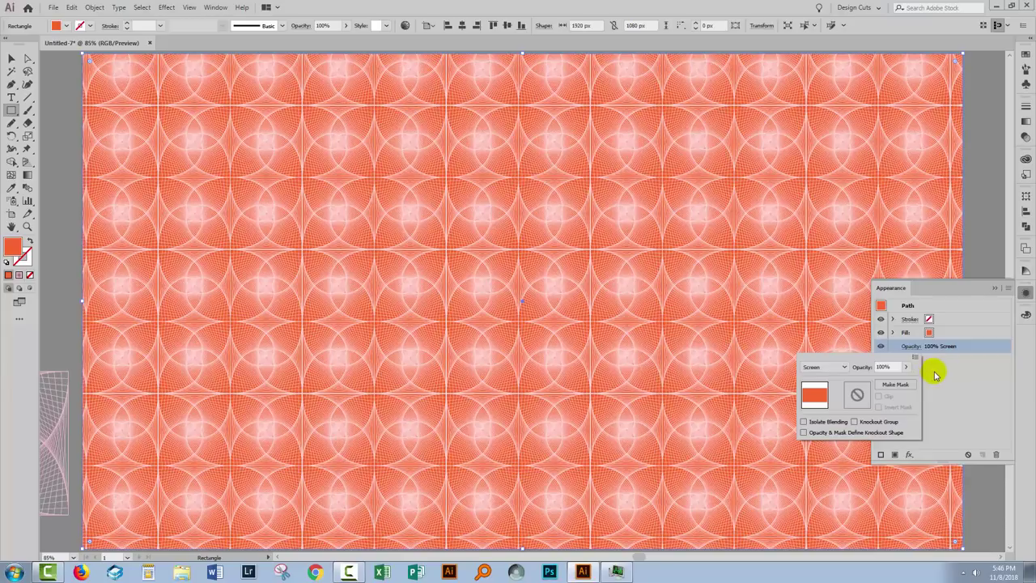
click(391, 191)
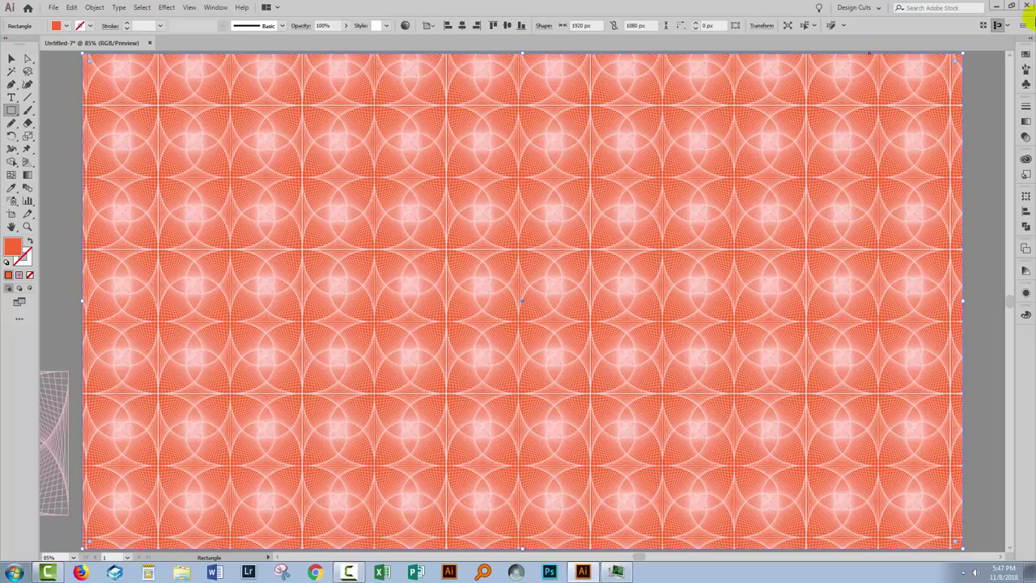
Apply a freeform points gradient to the rectangle, move its upper-left colour stop slightly down and recolour it deeper pink, R 218, G 105, B 183.
click(1027, 122)
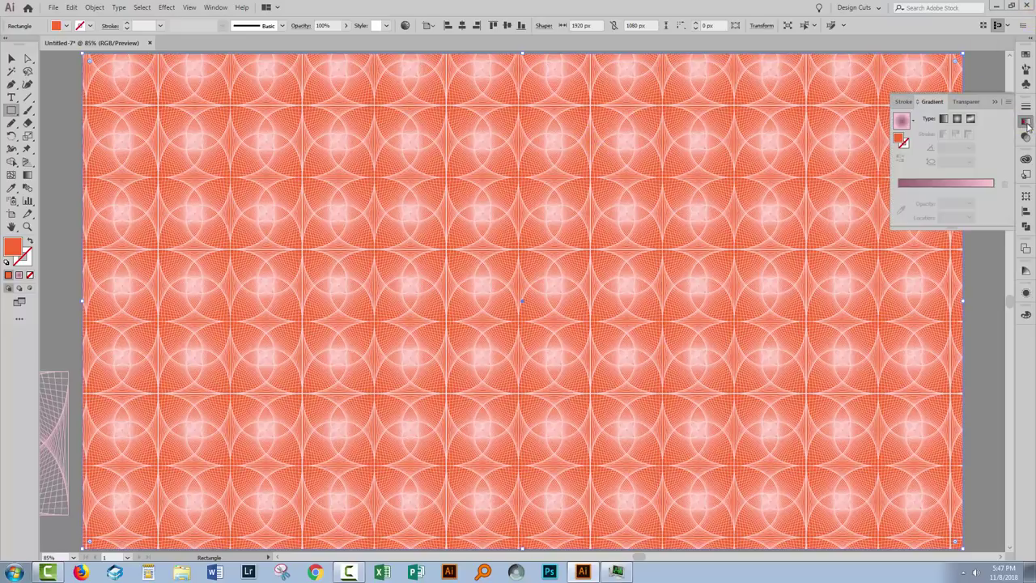
click(971, 119)
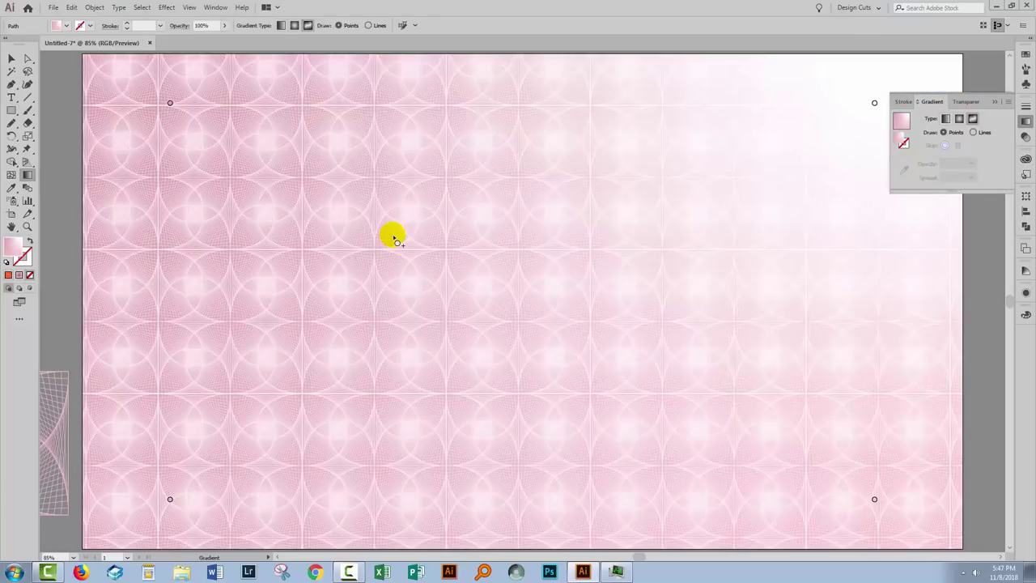
click(170, 103)
drag(170, 102, 164, 134)
double_click(165, 134)
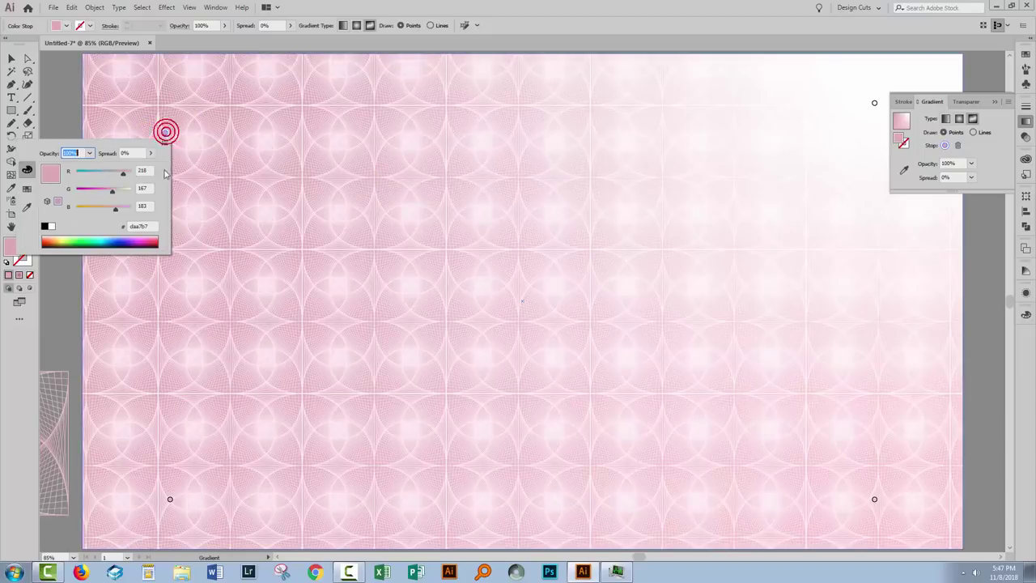
drag(108, 192, 98, 192)
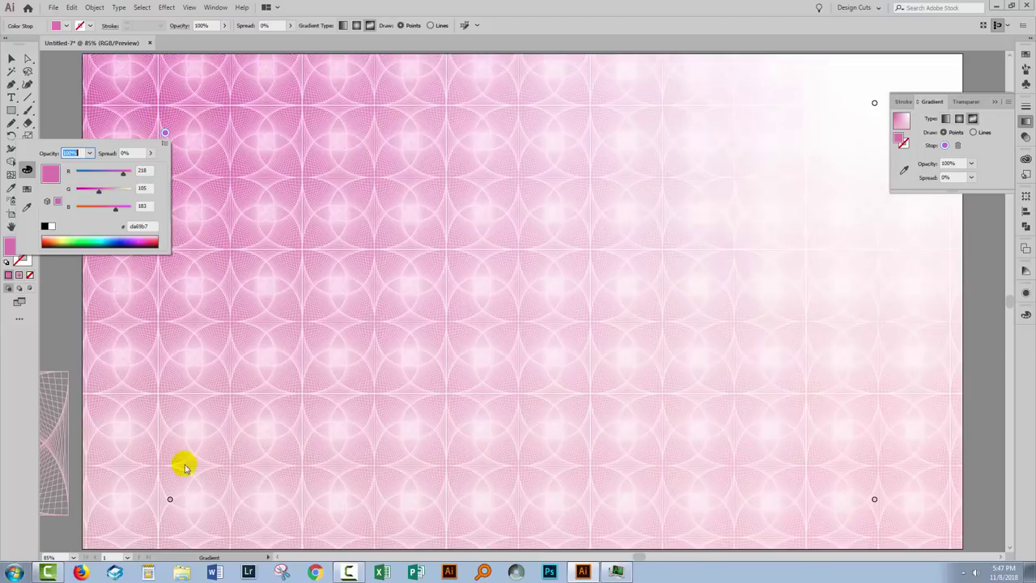
Recolour the freeform gradient's lower-left colour stop to a light orange by lowering its green and blue values.
click(170, 500)
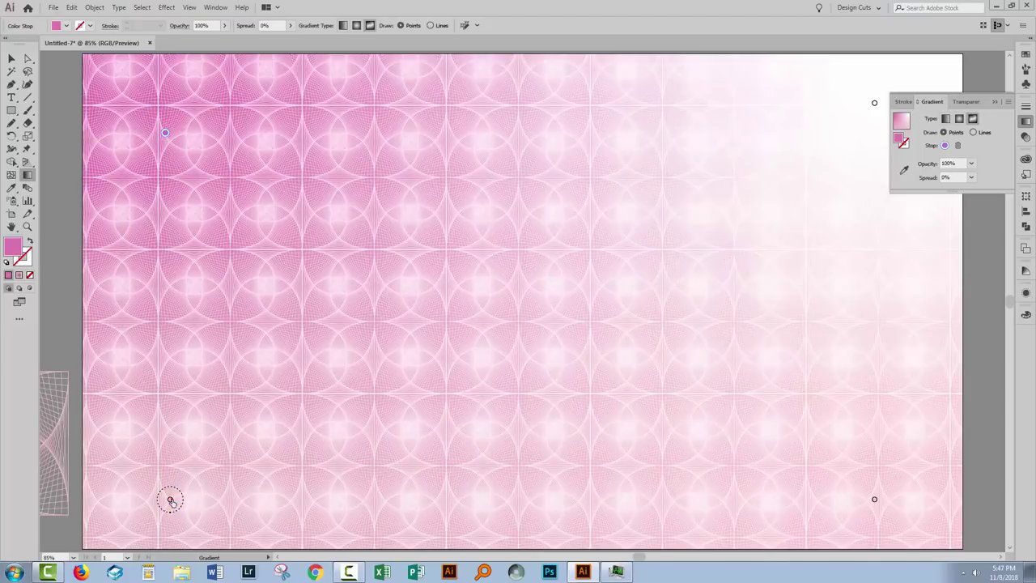
double_click(170, 500)
drag(99, 429, 122, 445)
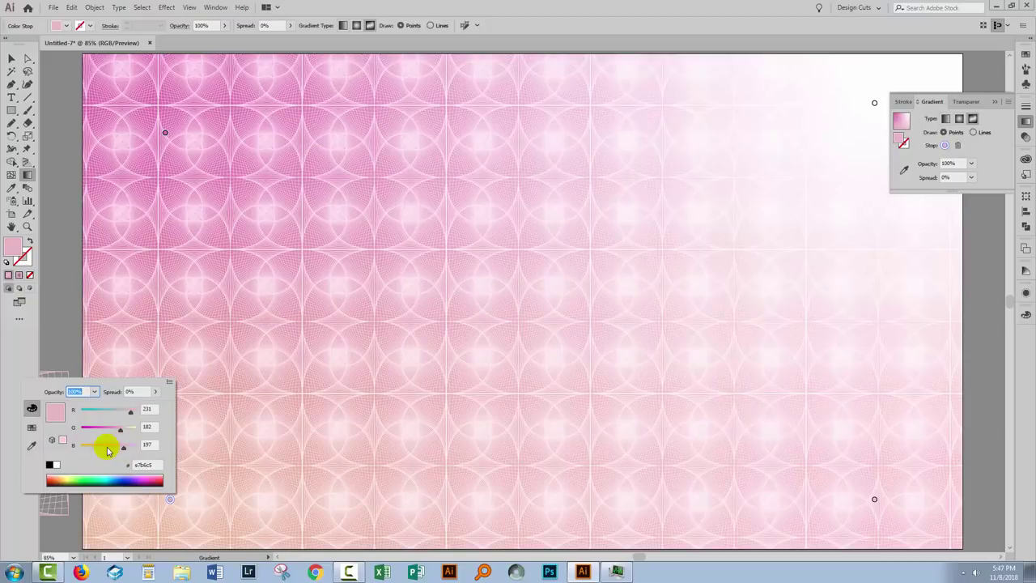
drag(116, 451, 95, 447)
click(271, 462)
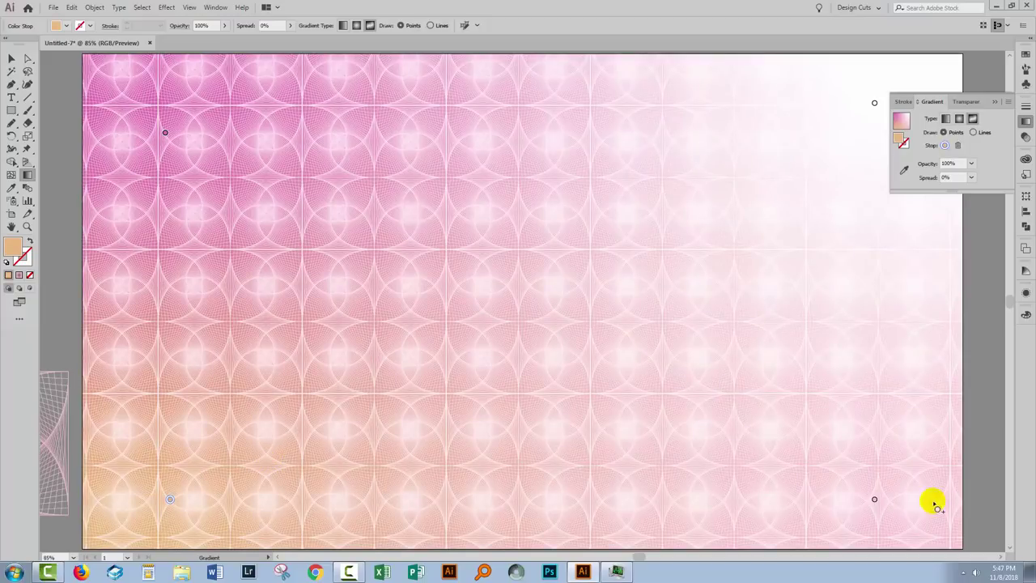
Move the lower-right colour stop in towards the centre and recolour it pale grey-lavender by setting red to 206.
drag(875, 501, 658, 372)
double_click(659, 371)
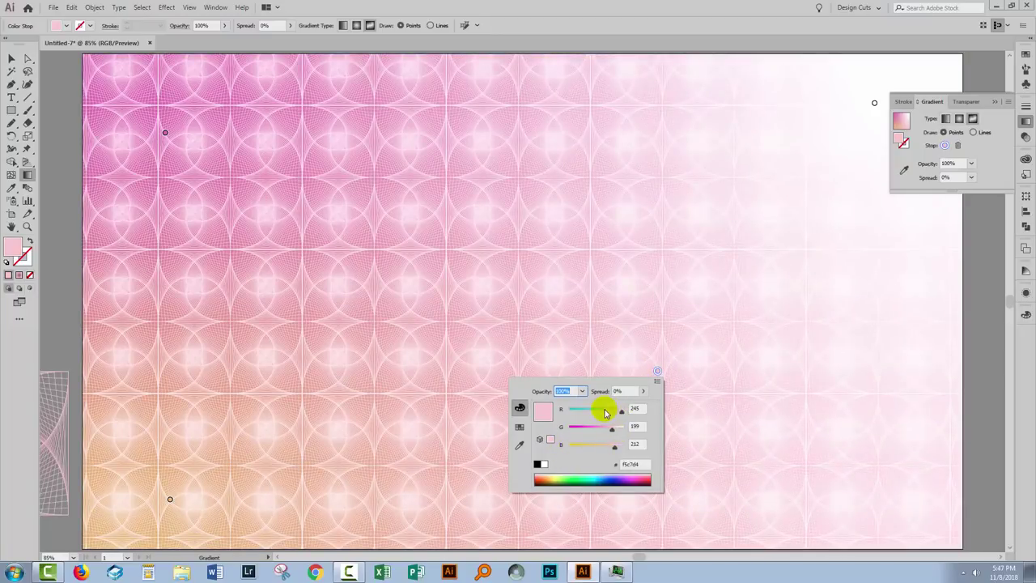
click(605, 410)
click(620, 411)
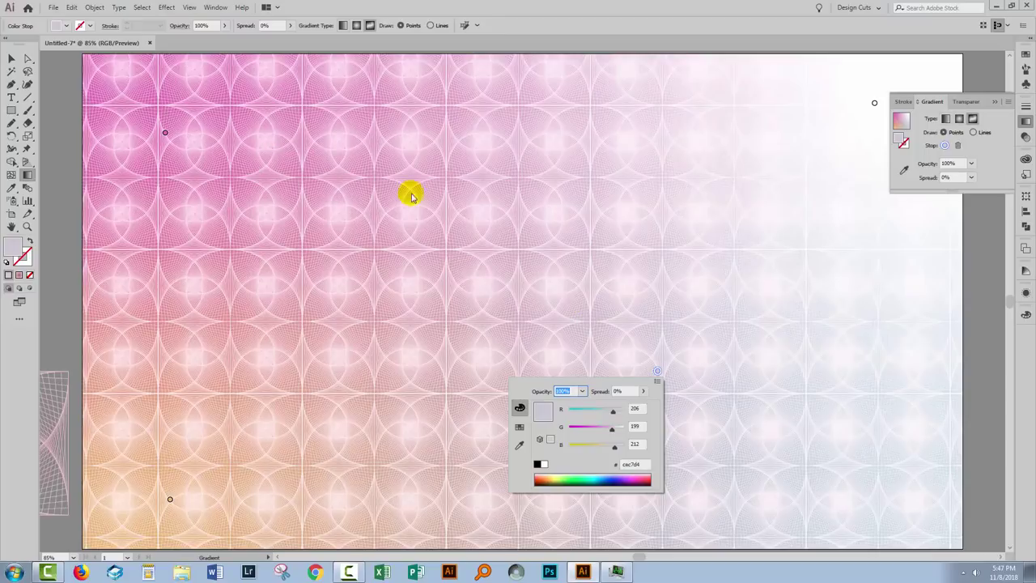
click(998, 106)
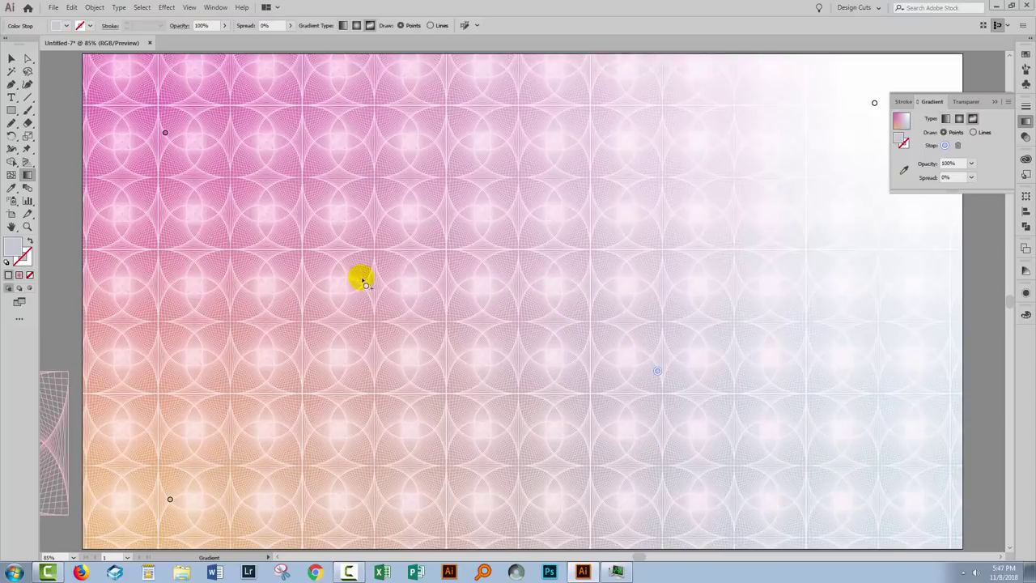
Undo the freeform gradient edits back to the rectangle's solid orange fill and close the gradient settings.
key(v)
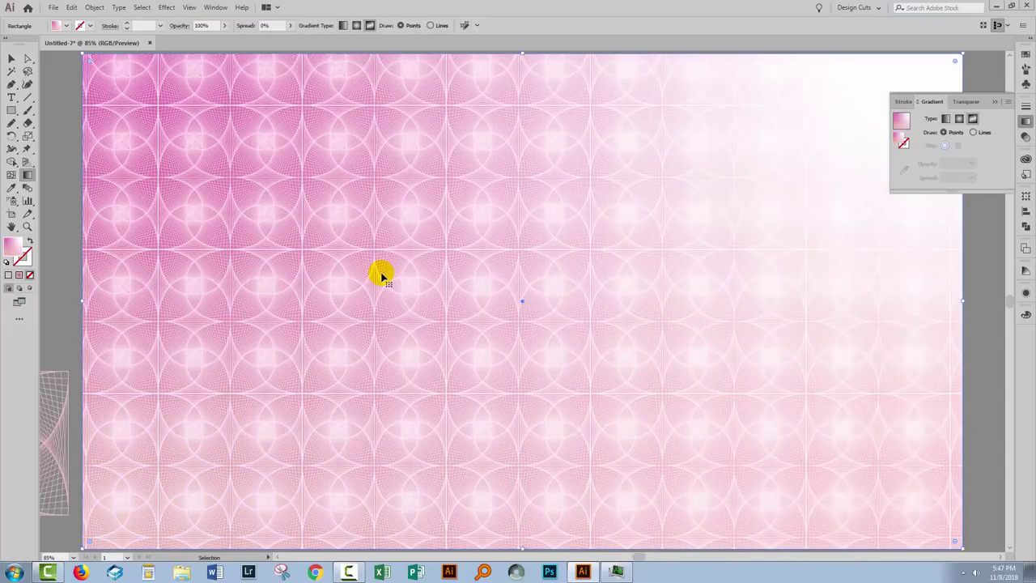
key(g)
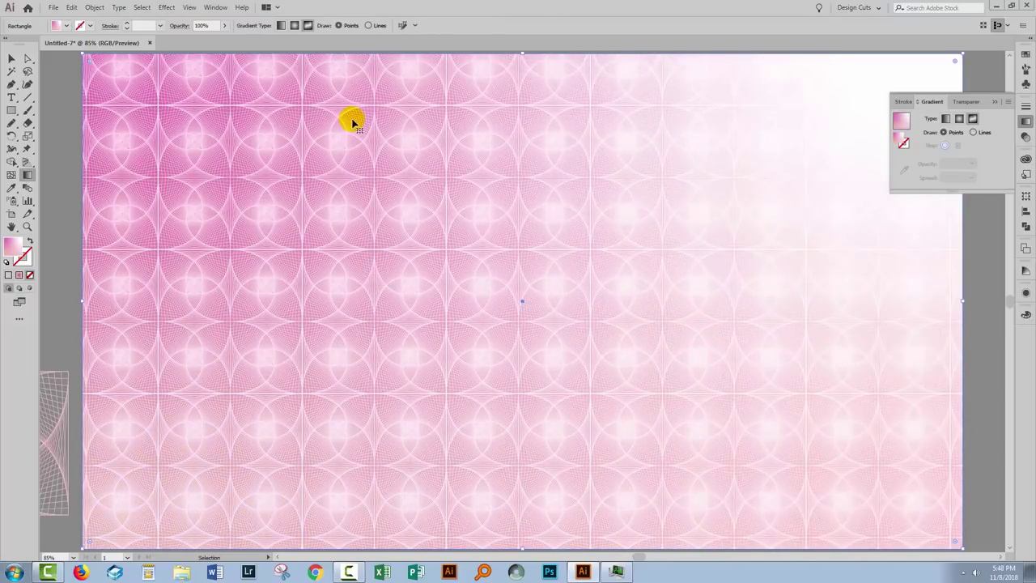
key(ctrl+z)
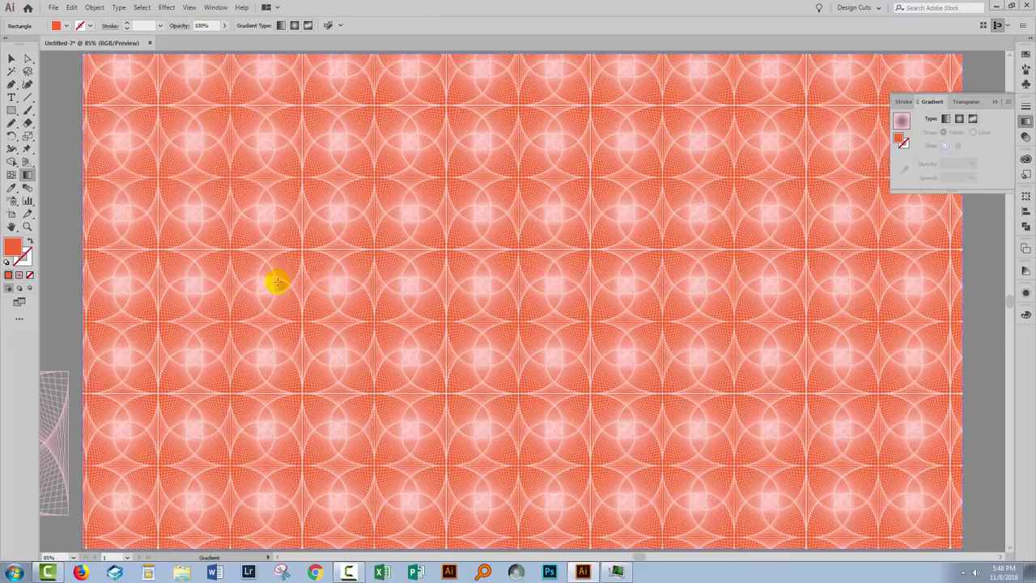
click(996, 102)
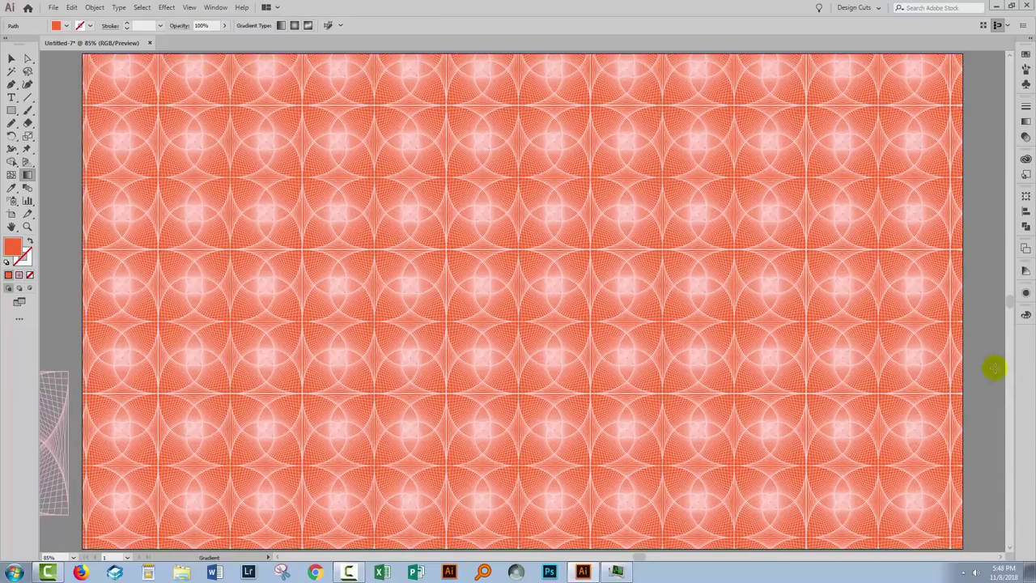
Convert the selected top orange rectangle to a gradient mesh with 4 rows, 4 columns, Flat appearance and 100% highlight.
key(F7)
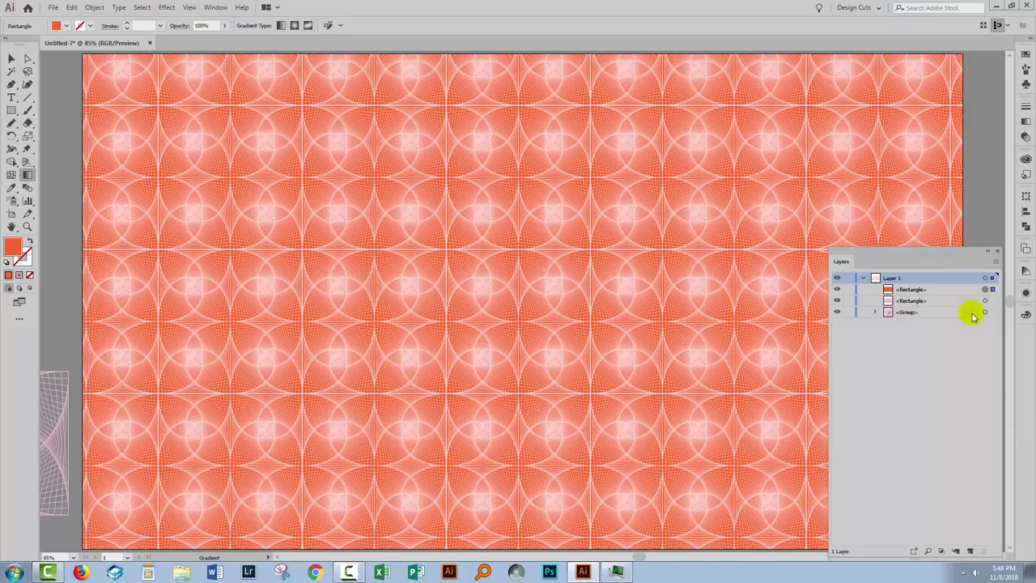
click(996, 251)
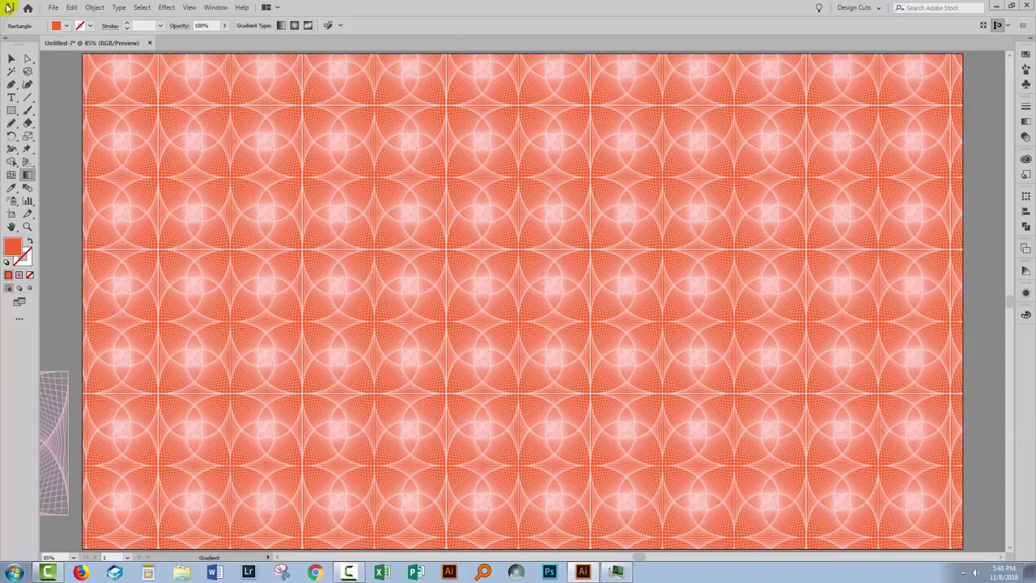
click(94, 7)
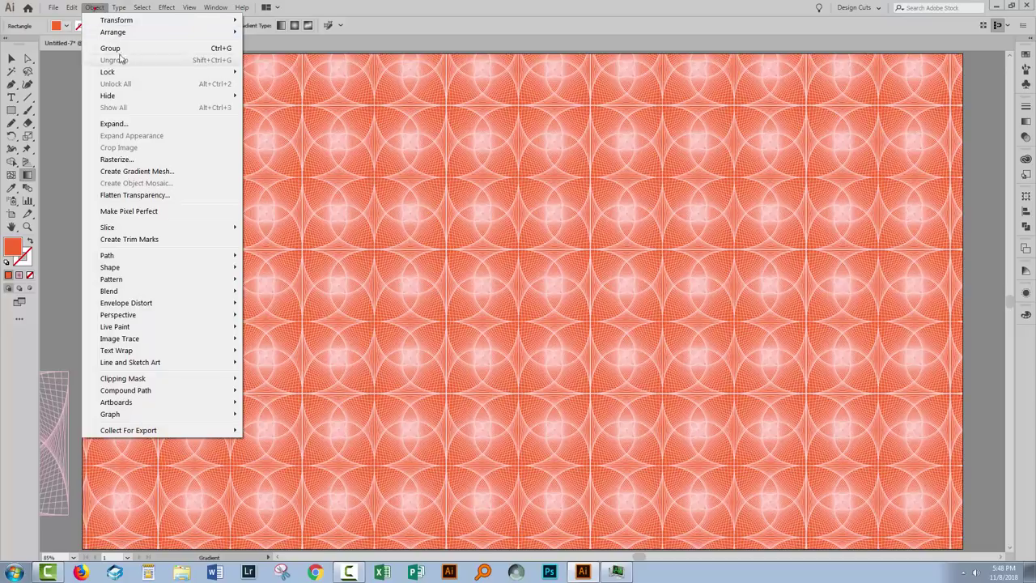
click(124, 171)
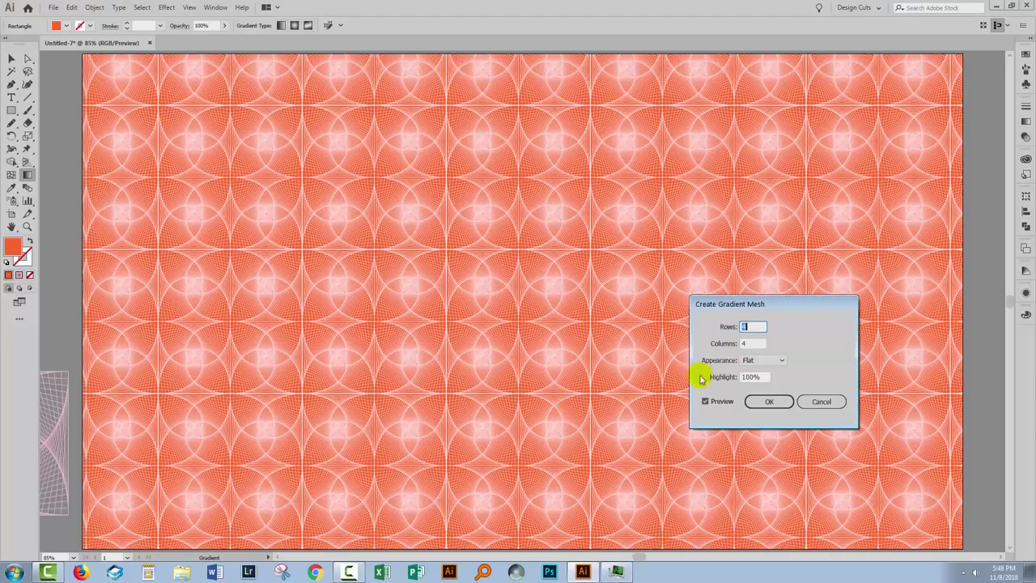
click(766, 405)
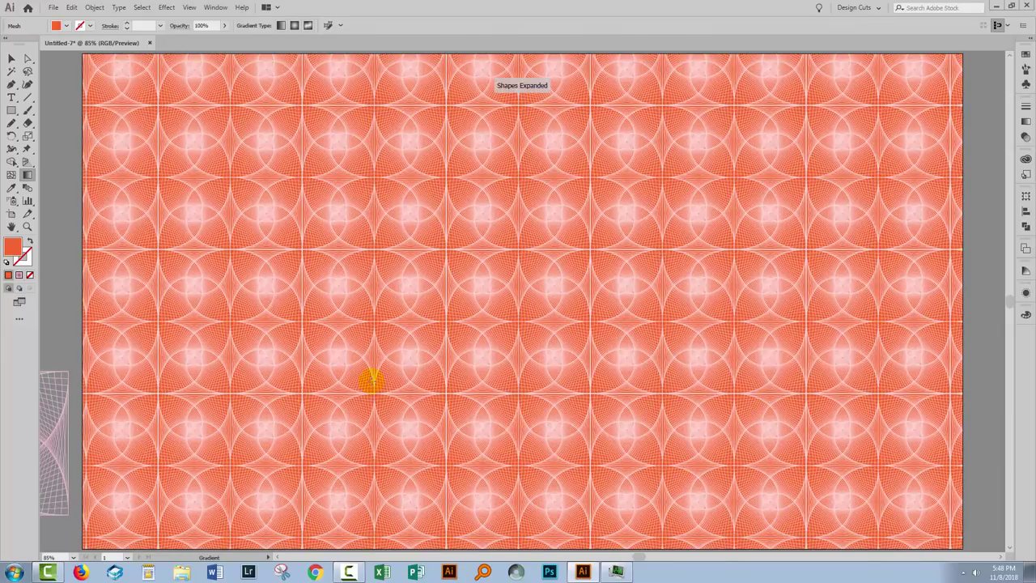
Recolour the mesh's upper-left interior point and the lower point of its centre column with the light orange swatch.
key(a)
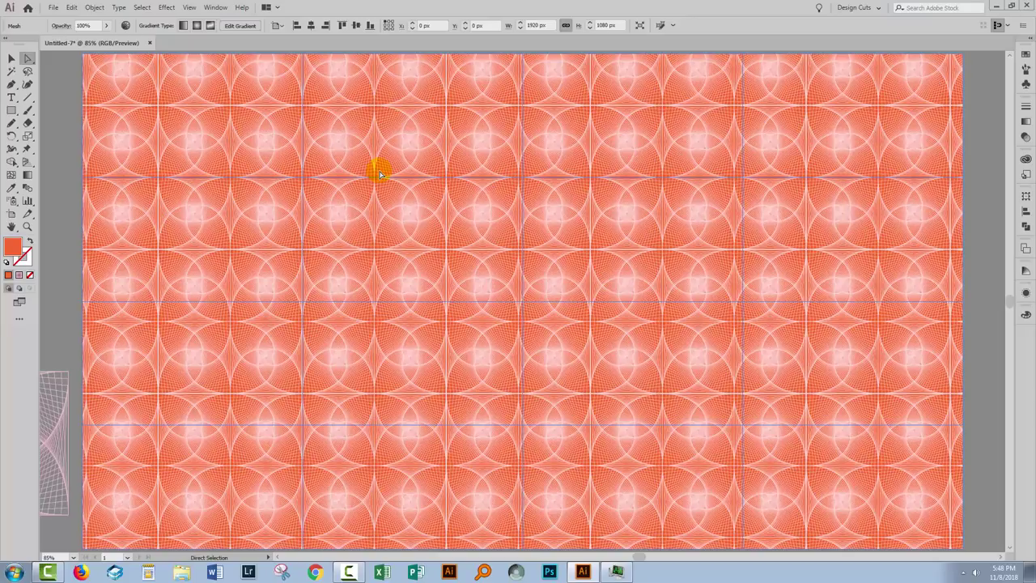
click(39, 127)
click(254, 209)
click(47, 71)
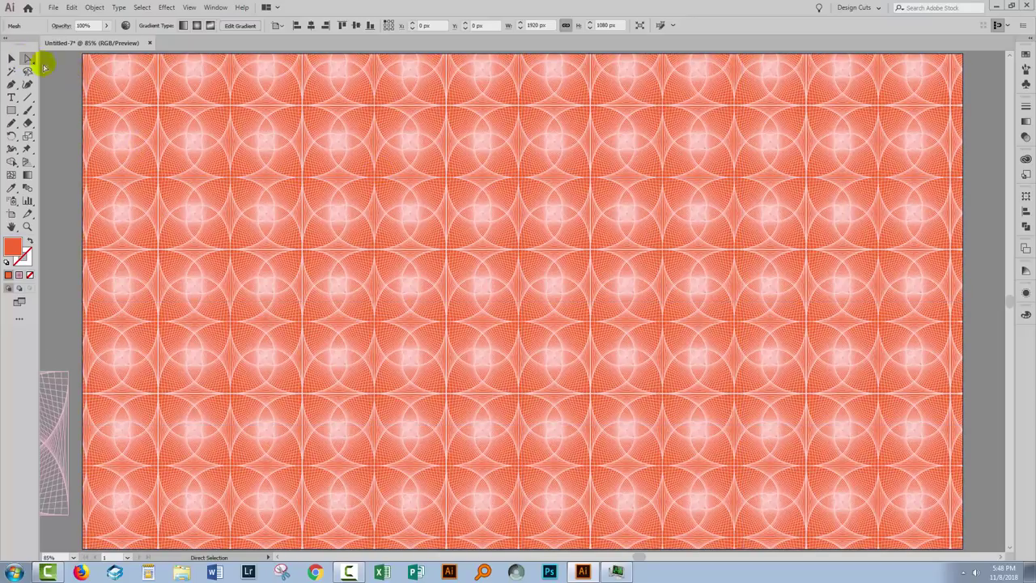
click(296, 176)
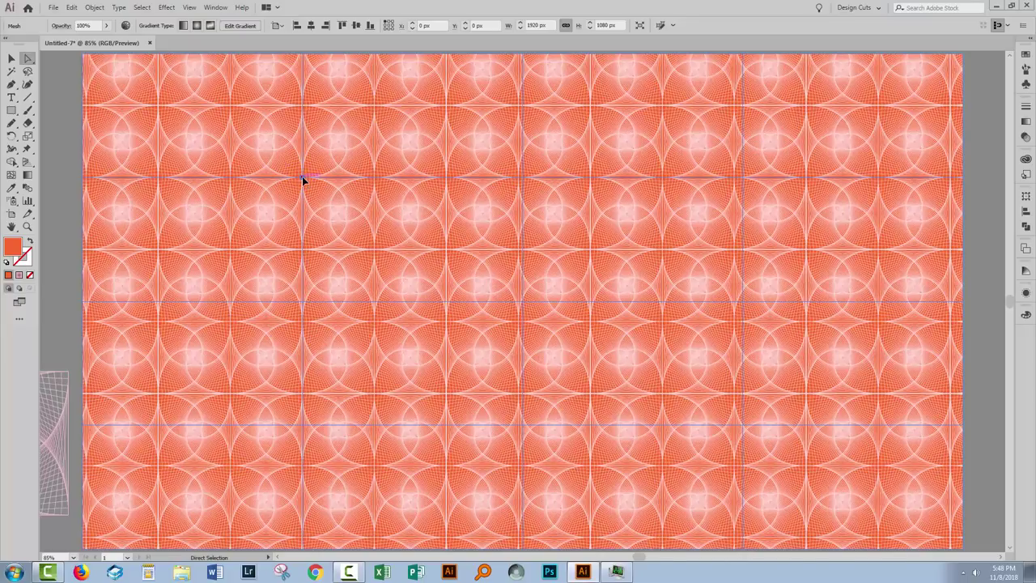
drag(302, 179, 354, 240)
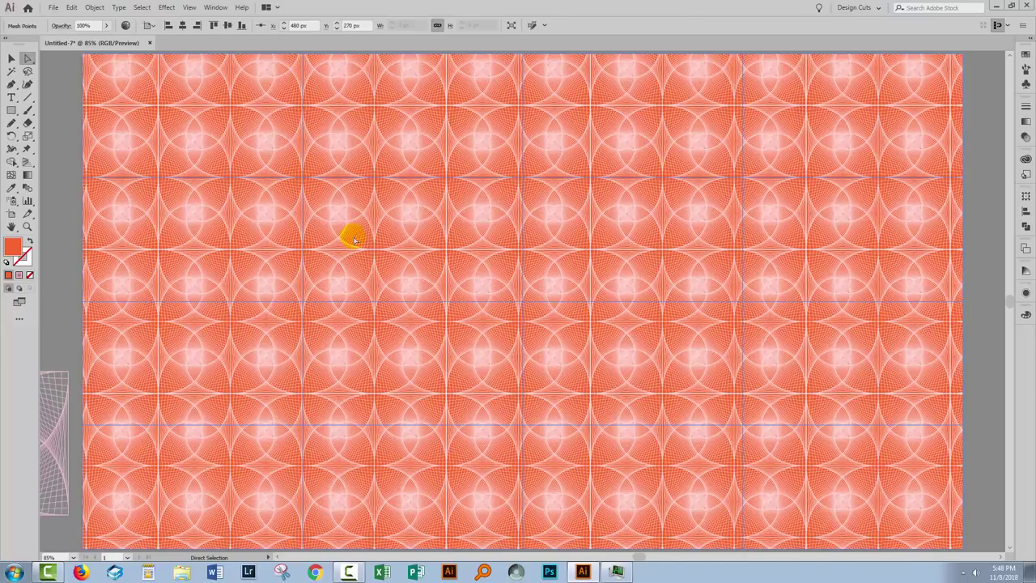
click(522, 423)
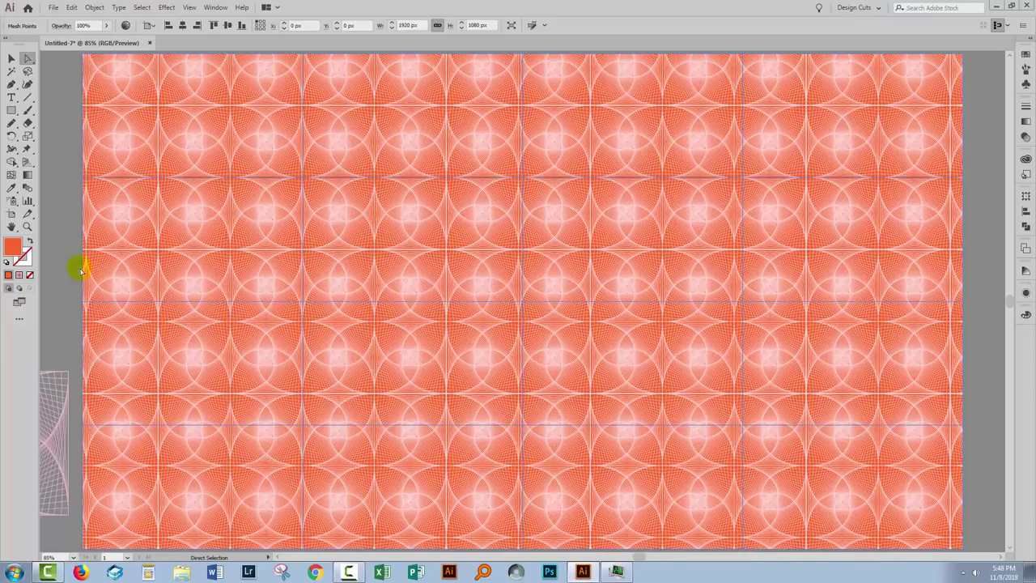
click(10, 189)
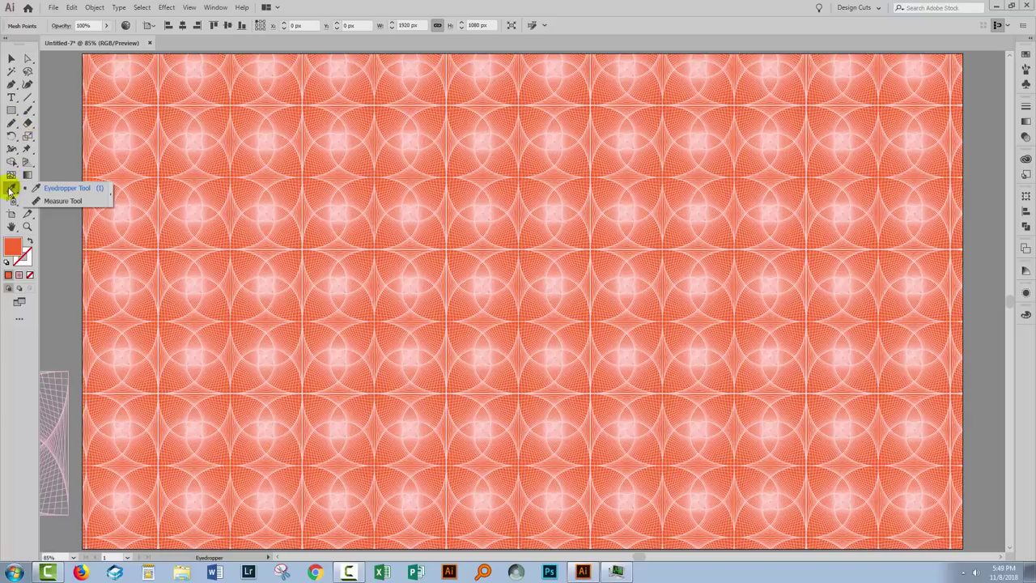
drag(10, 190, 70, 187)
click(823, 139)
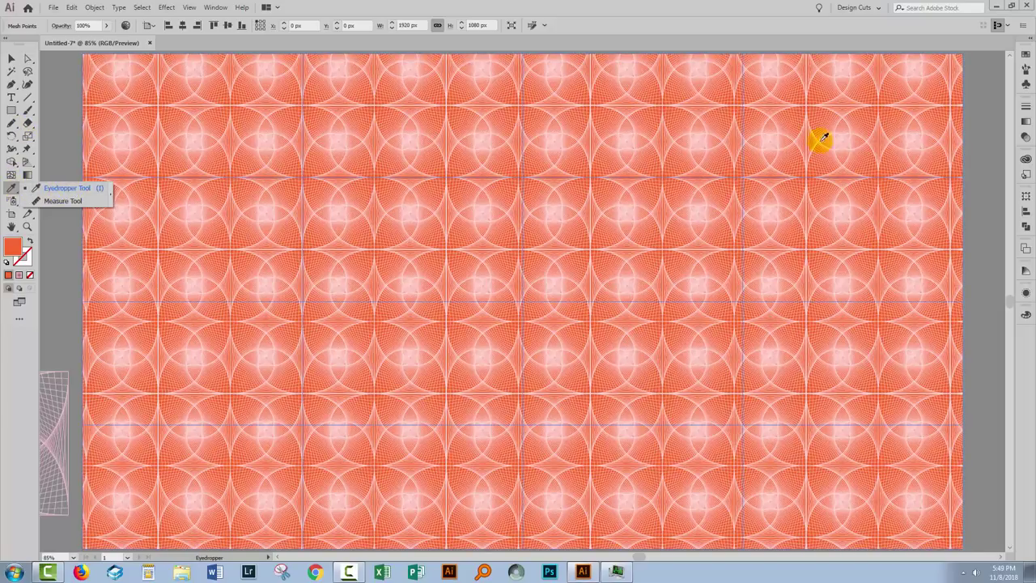
click(1025, 55)
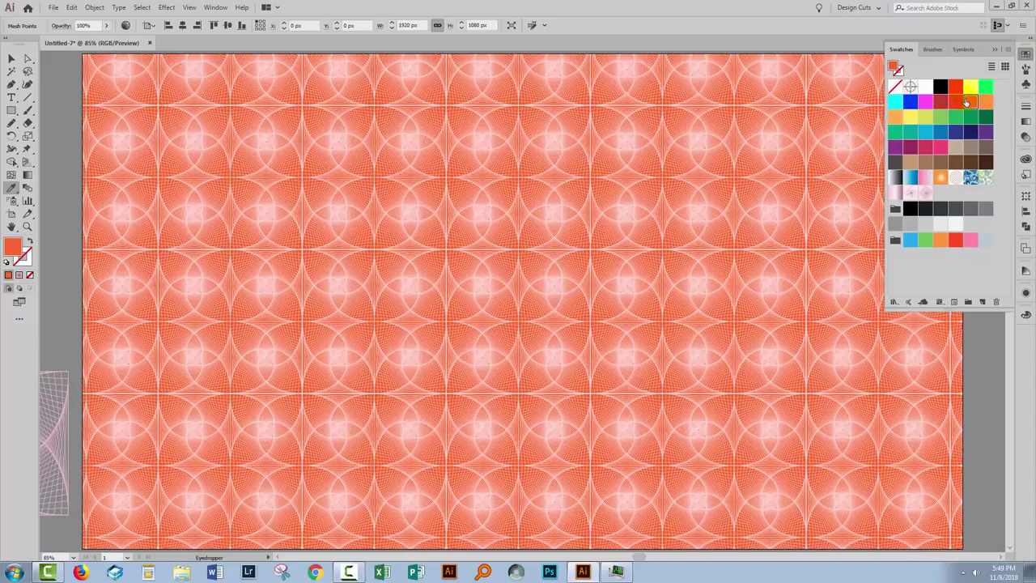
click(985, 101)
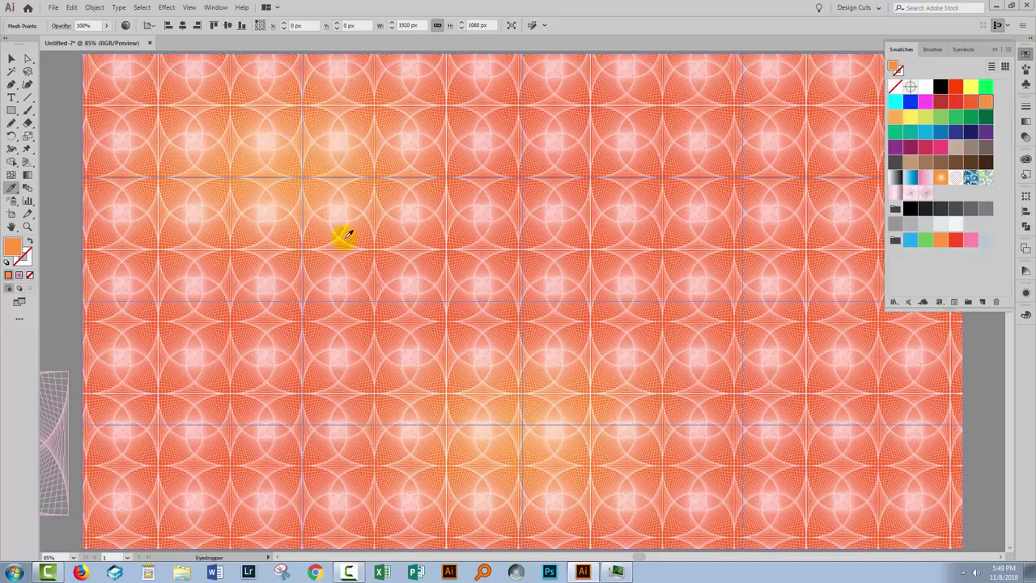
Recolour the mesh points at the two outer ends of the lowest interior row with the dark red swatch and close the swatches.
key(ctrl+shift+a)
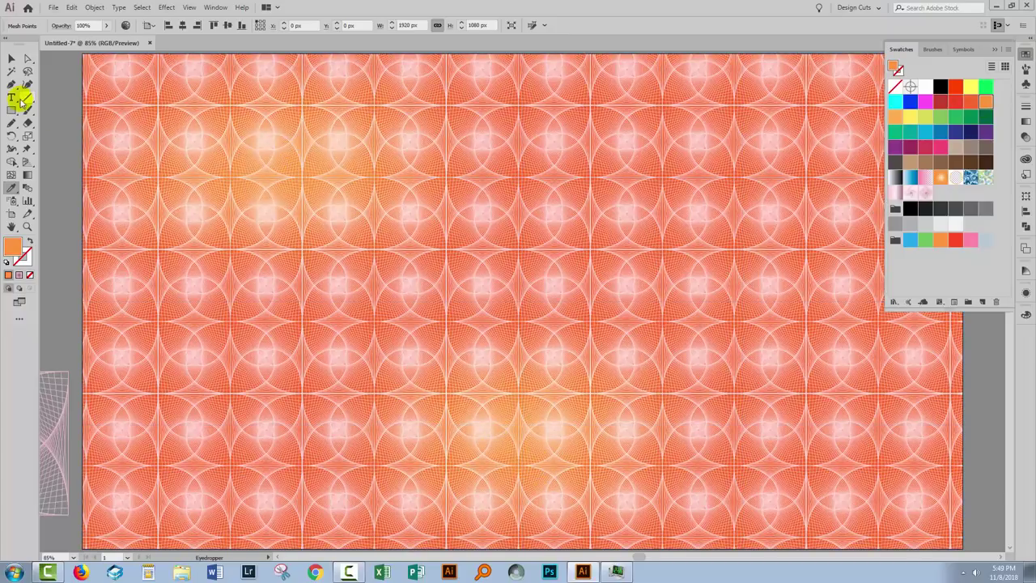
click(28, 60)
click(546, 188)
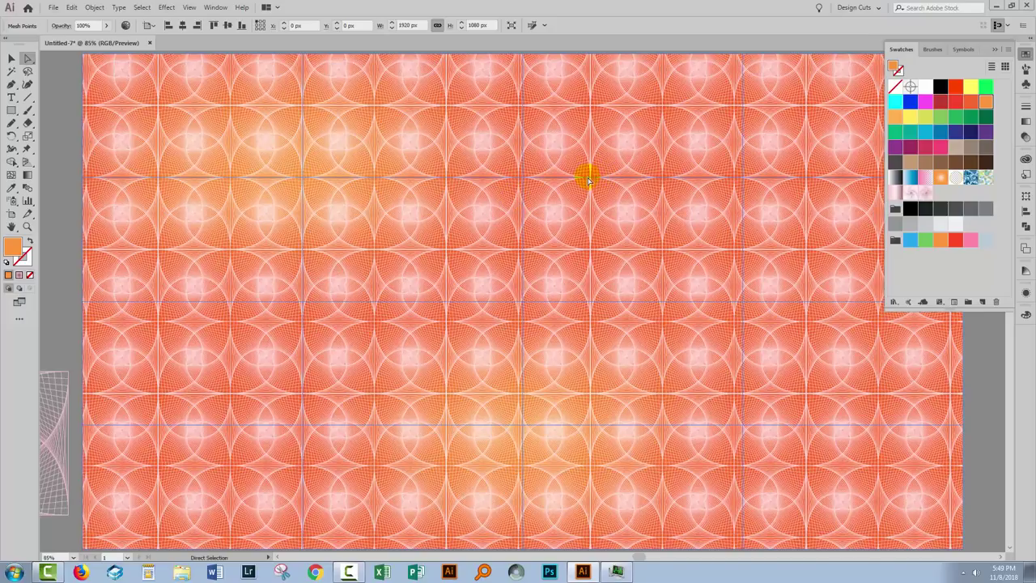
click(743, 179)
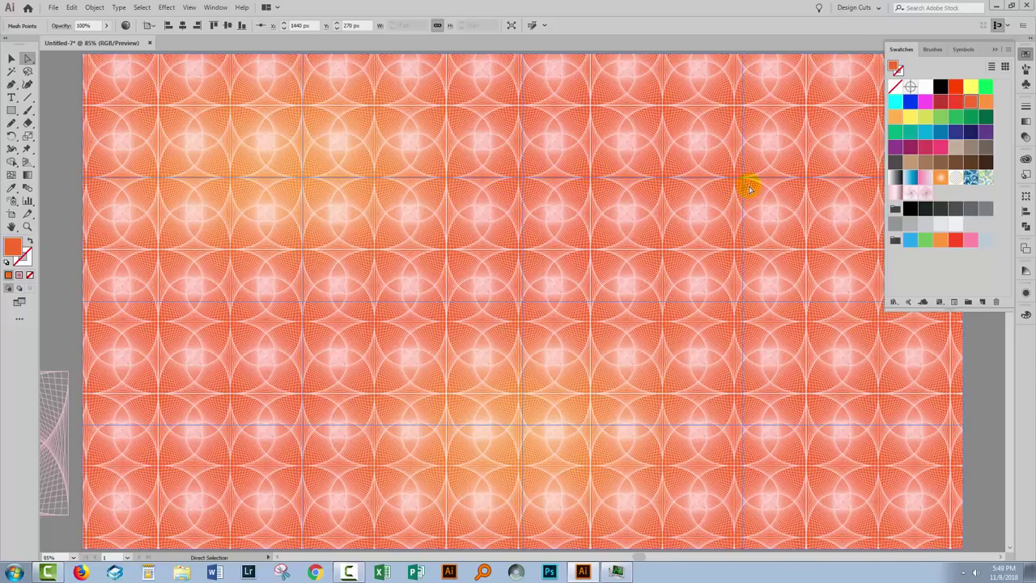
click(963, 421)
key(ctrl+h)
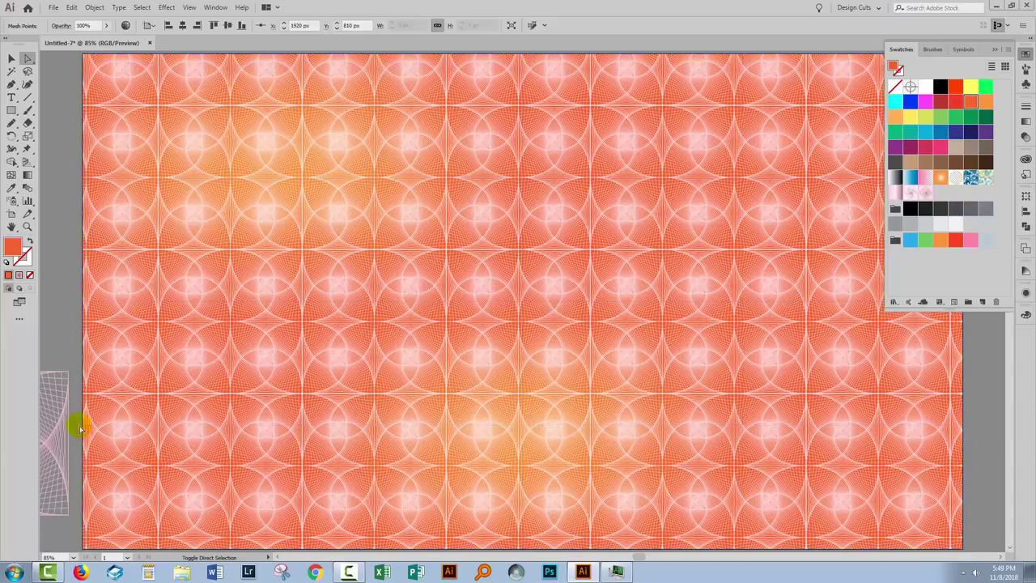
click(81, 425)
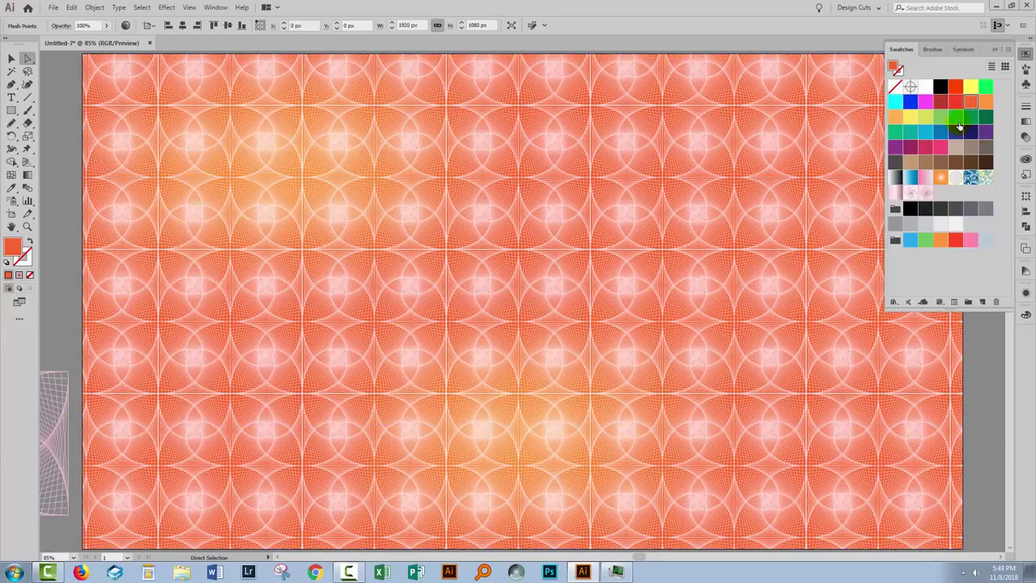
key(i)
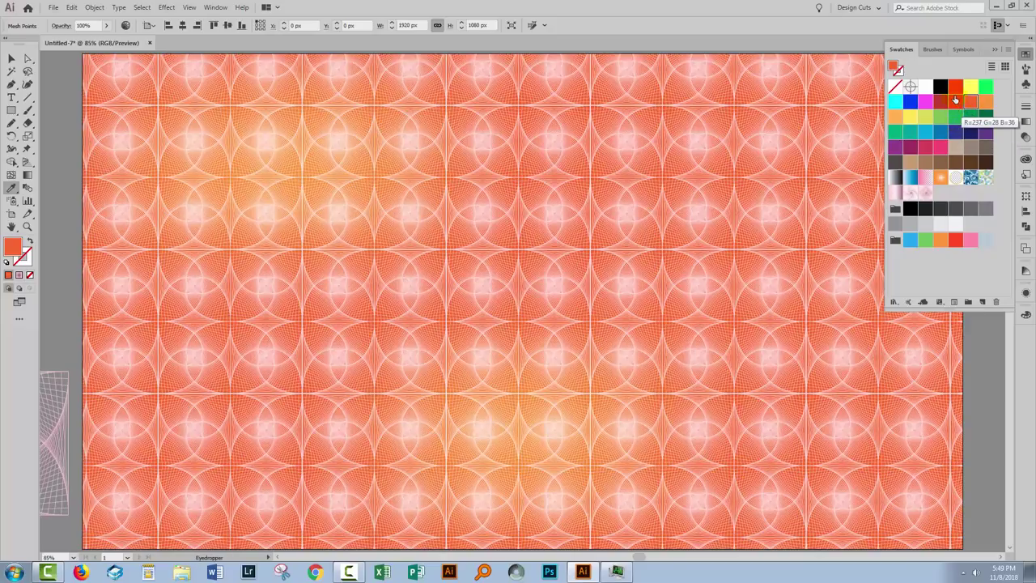
click(940, 102)
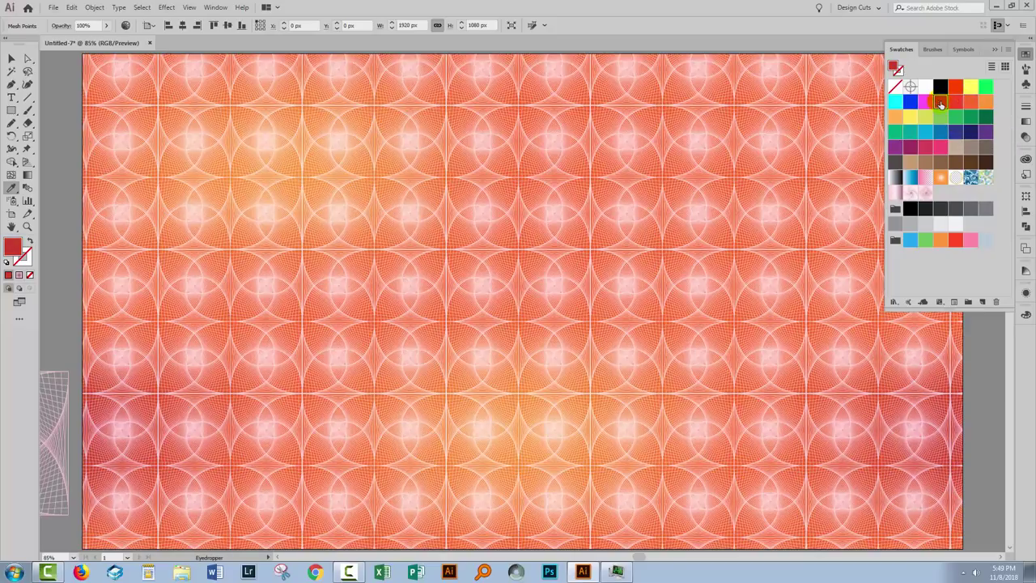
click(995, 49)
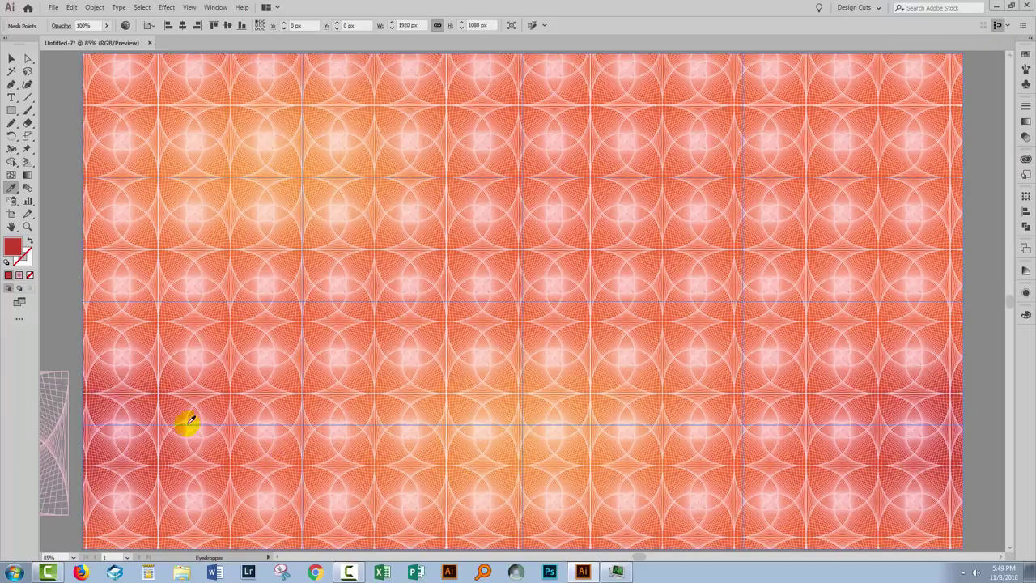
Bend the mesh's left interior column by moving its three points, top down, to about X 719, 375 and 568 px, and deselect.
key(ctrl+shift+a)
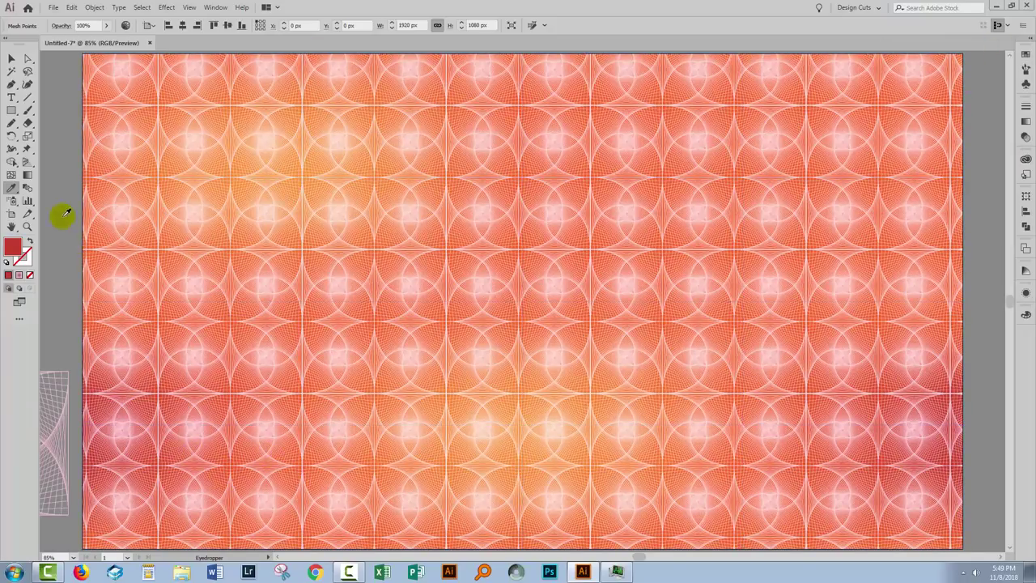
click(28, 59)
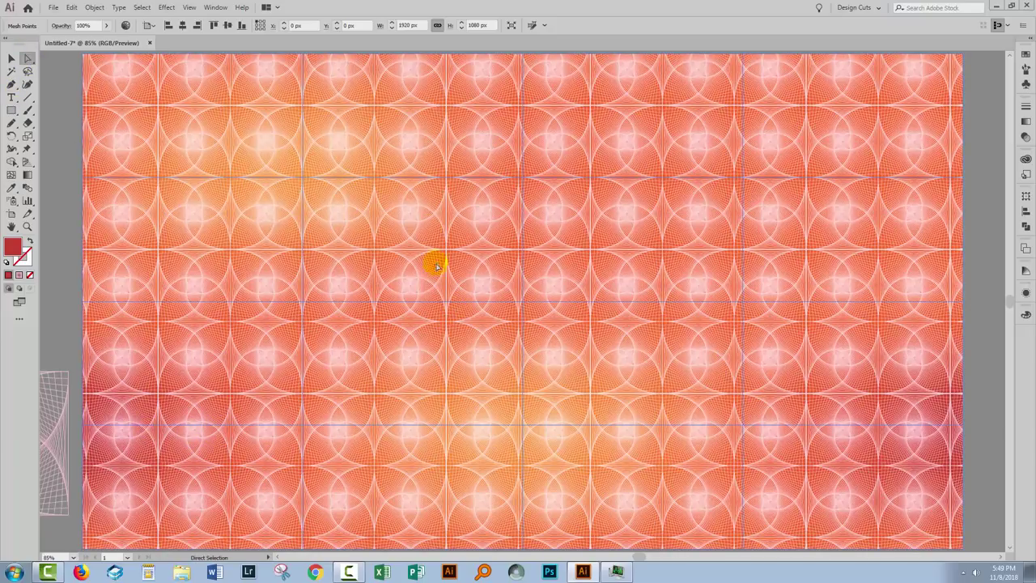
drag(303, 175, 411, 176)
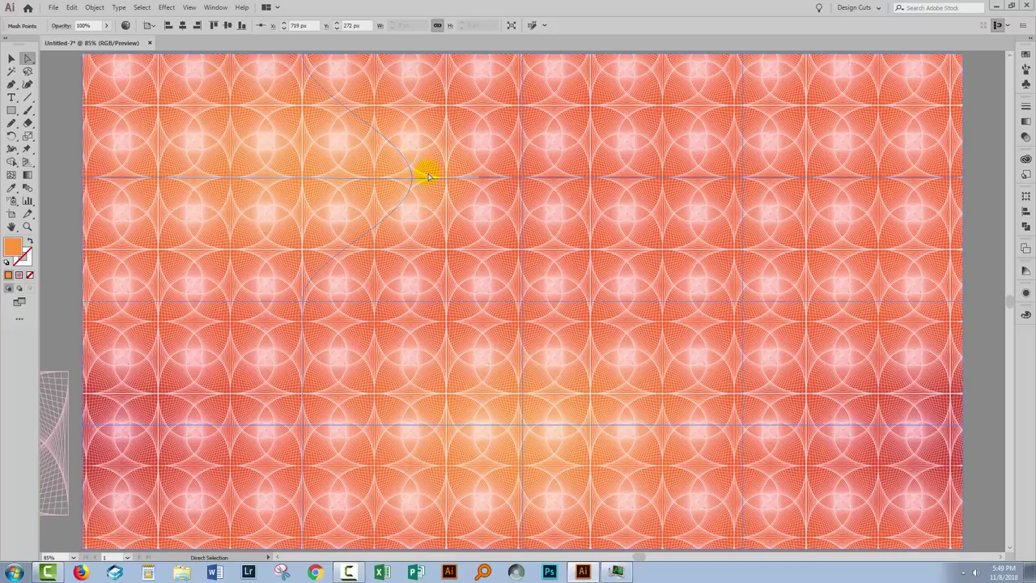
drag(303, 304, 250, 306)
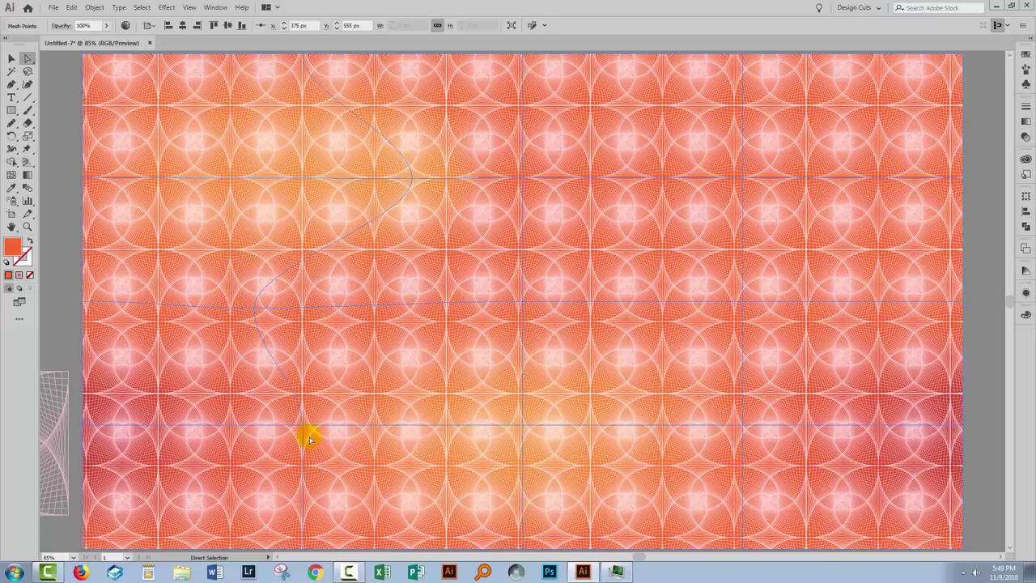
drag(303, 425, 367, 431)
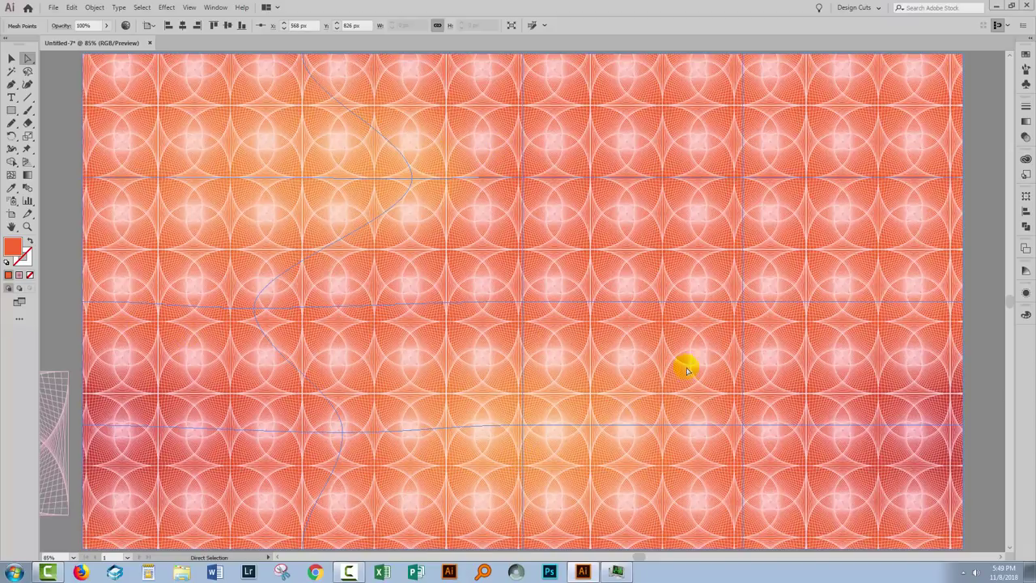
click(970, 259)
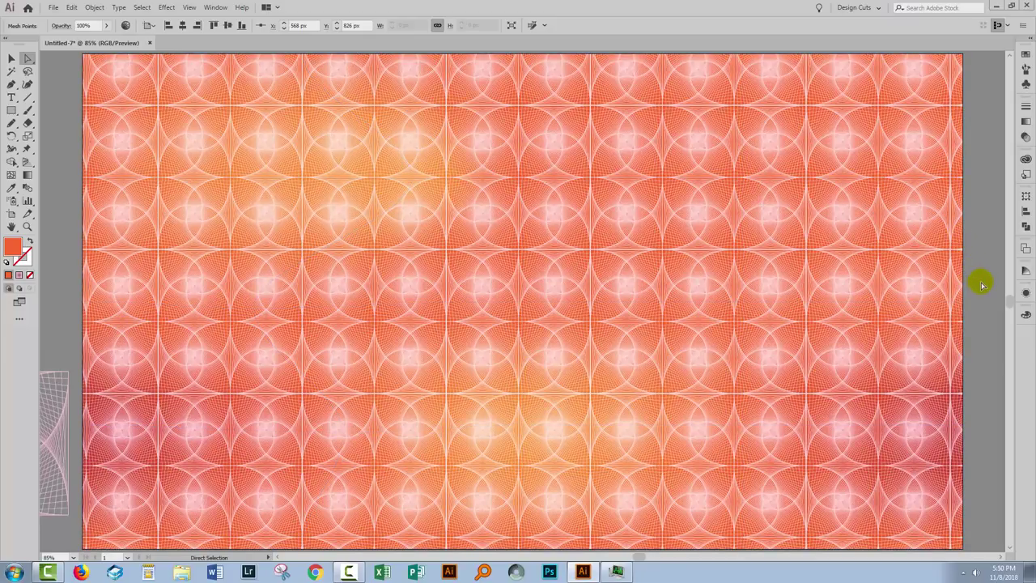
click(982, 285)
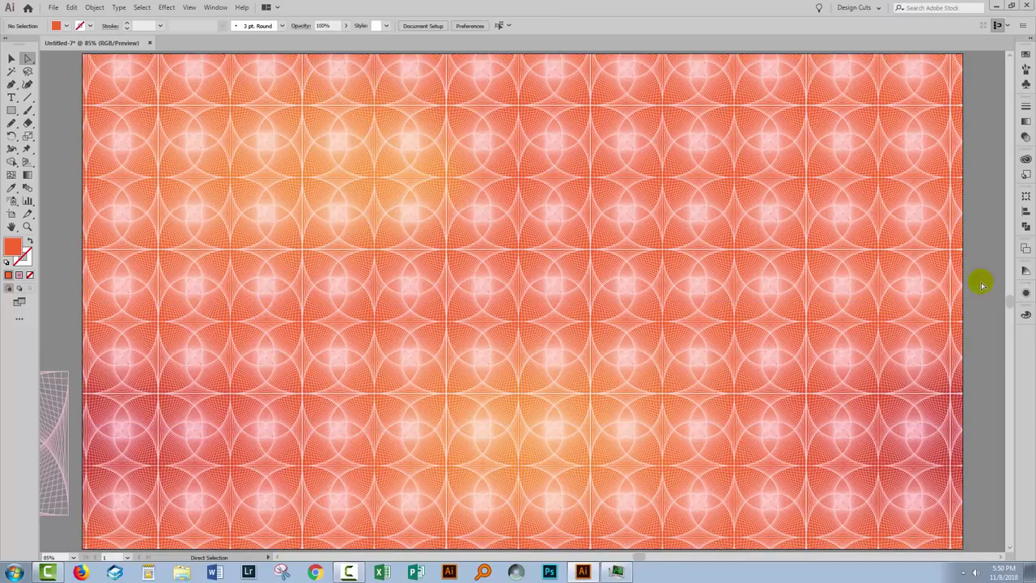